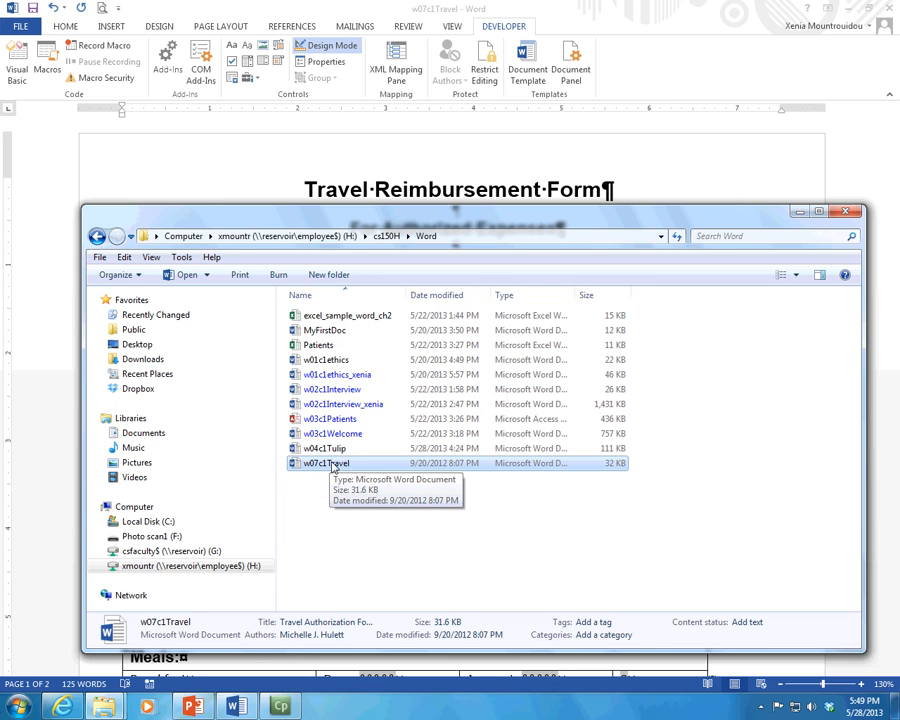
- Return to the w07c1Travel document and turn off Design Mode
{"action": "left_click", "coordinate": [243, 154]}
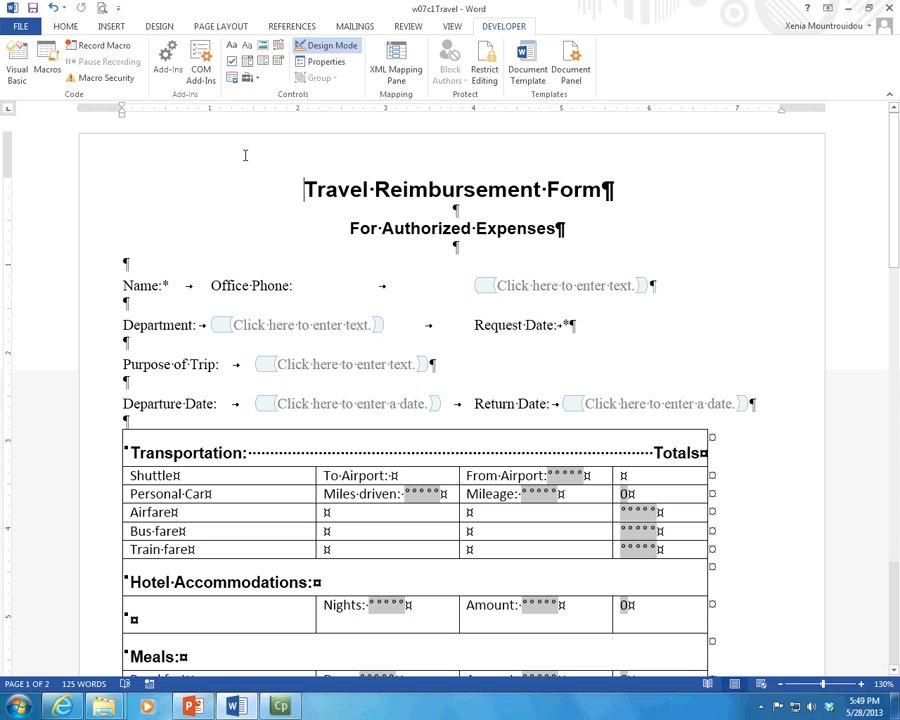
{"action": "left_click", "coordinate": [322, 45]}
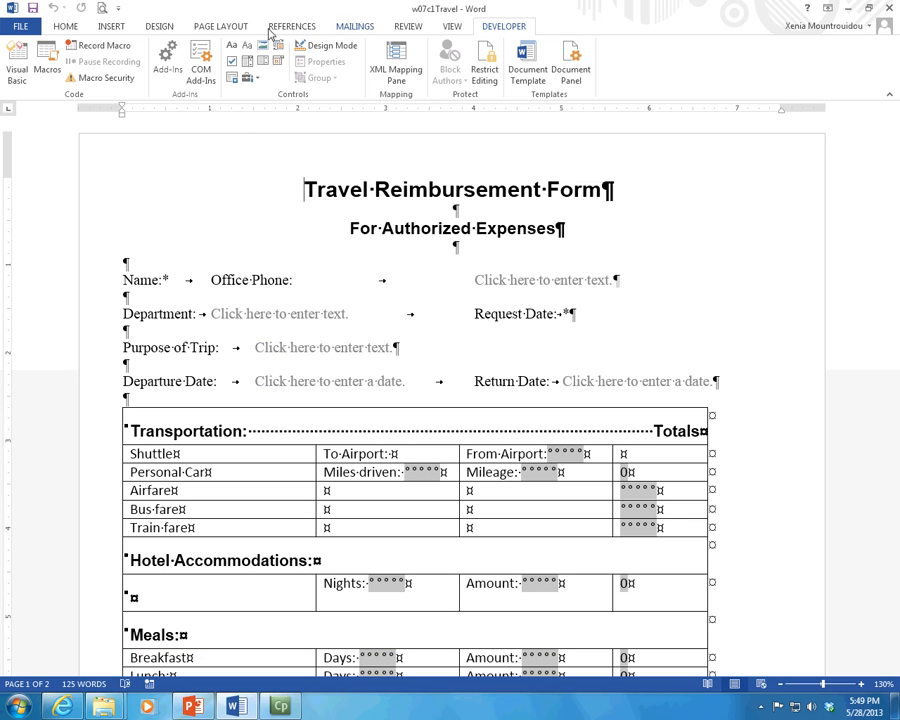
- Hide the Developer tab in the ribbon customization options and apply the change
{"action": "left_click", "coordinate": [22, 26]}
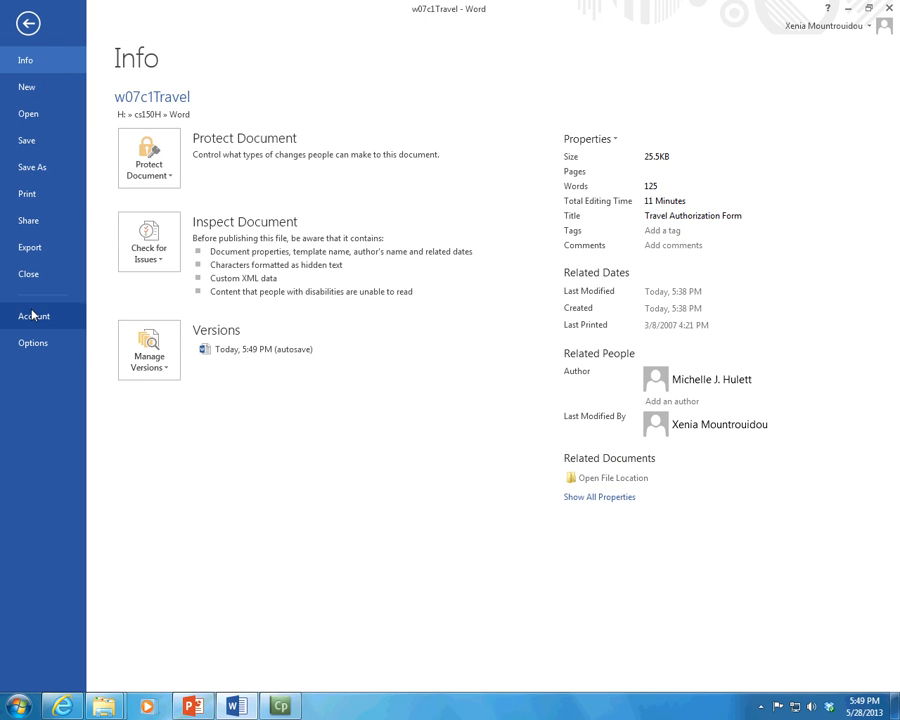
{"action": "left_click", "coordinate": [34, 343]}
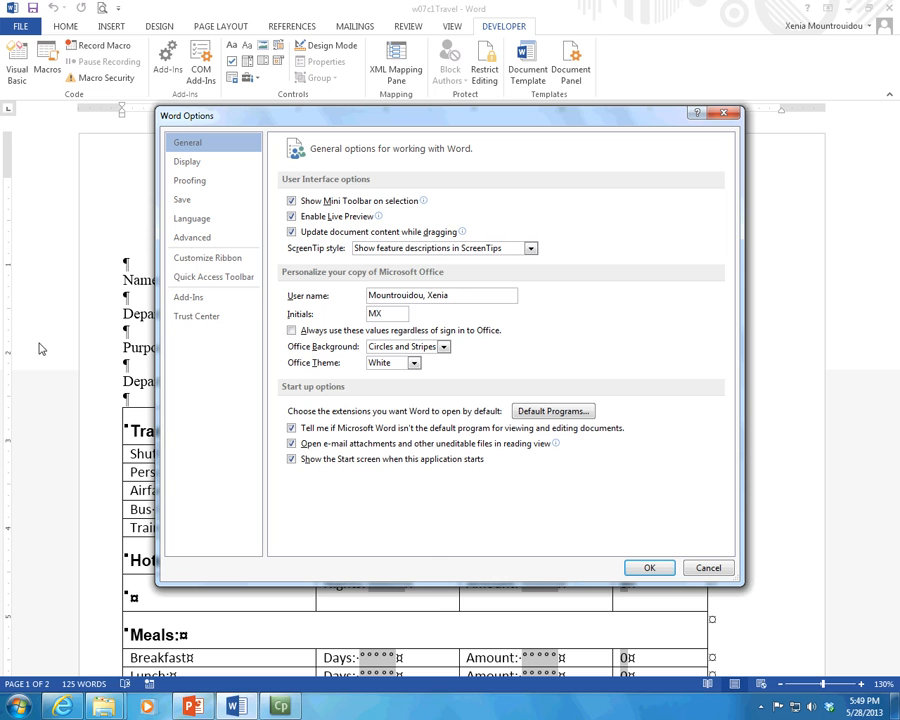
{"action": "left_click", "coordinate": [213, 279]}
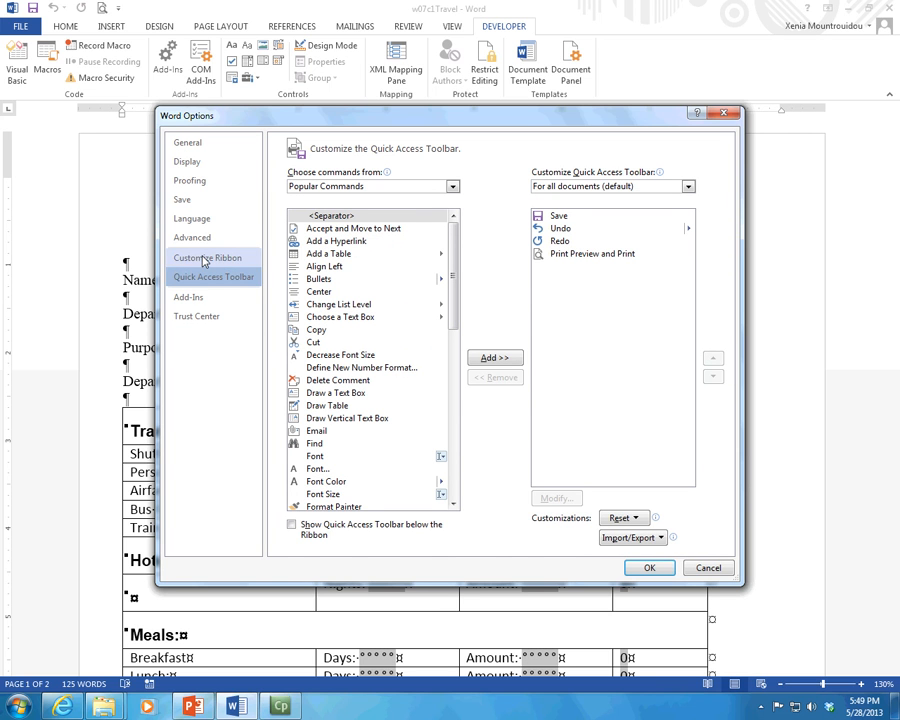
{"action": "left_click", "coordinate": [205, 259]}
{"action": "left_click", "coordinate": [541, 333]}
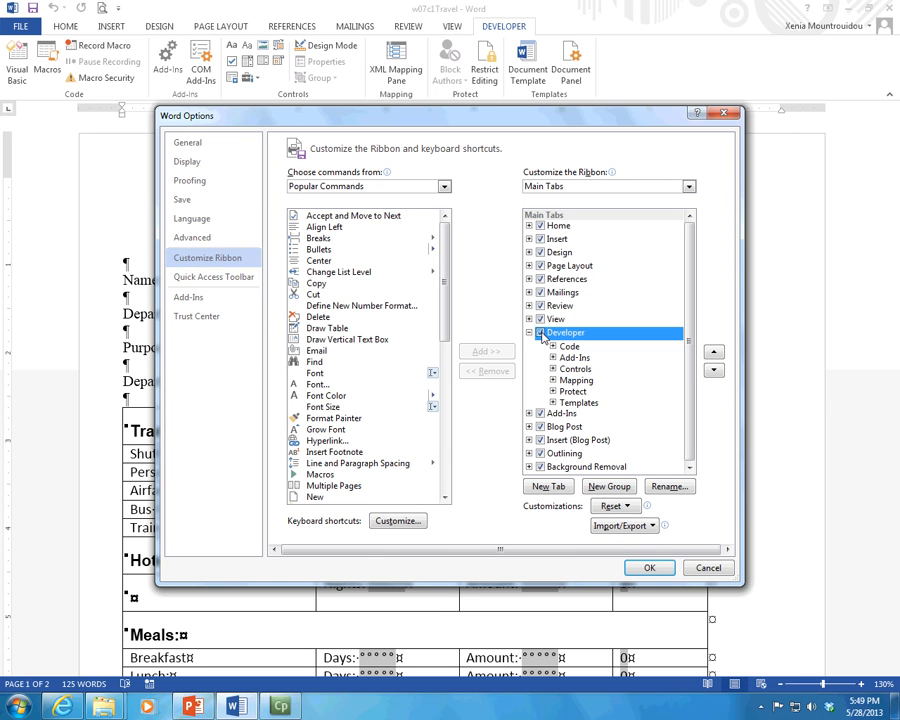
{"action": "left_click", "coordinate": [540, 334]}
{"action": "left_click", "coordinate": [540, 334]}
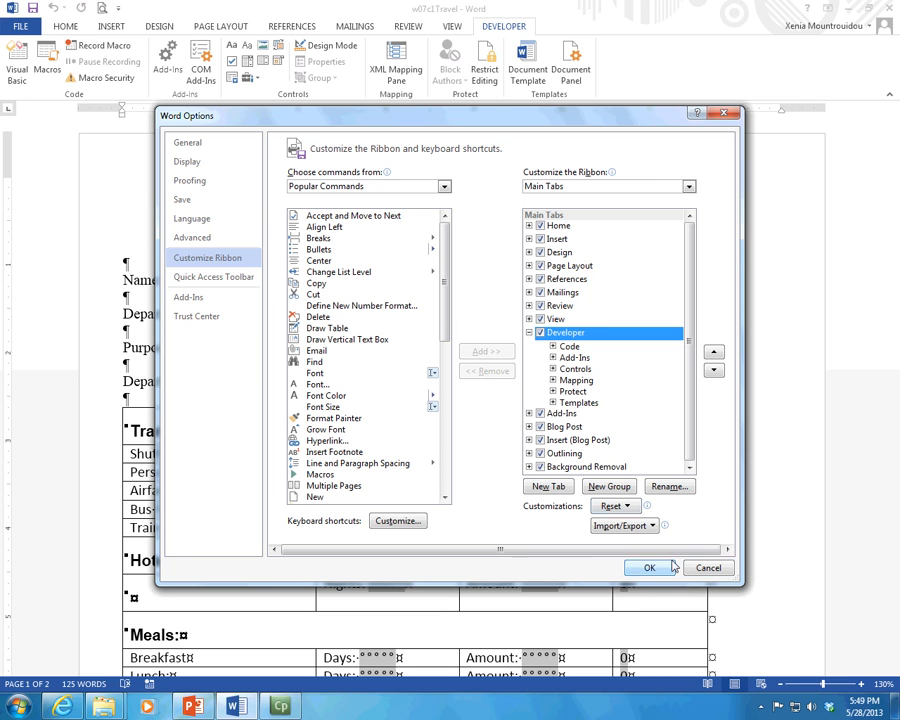
{"action": "left_click", "coordinate": [540, 333]}
{"action": "left_click", "coordinate": [647, 573]}
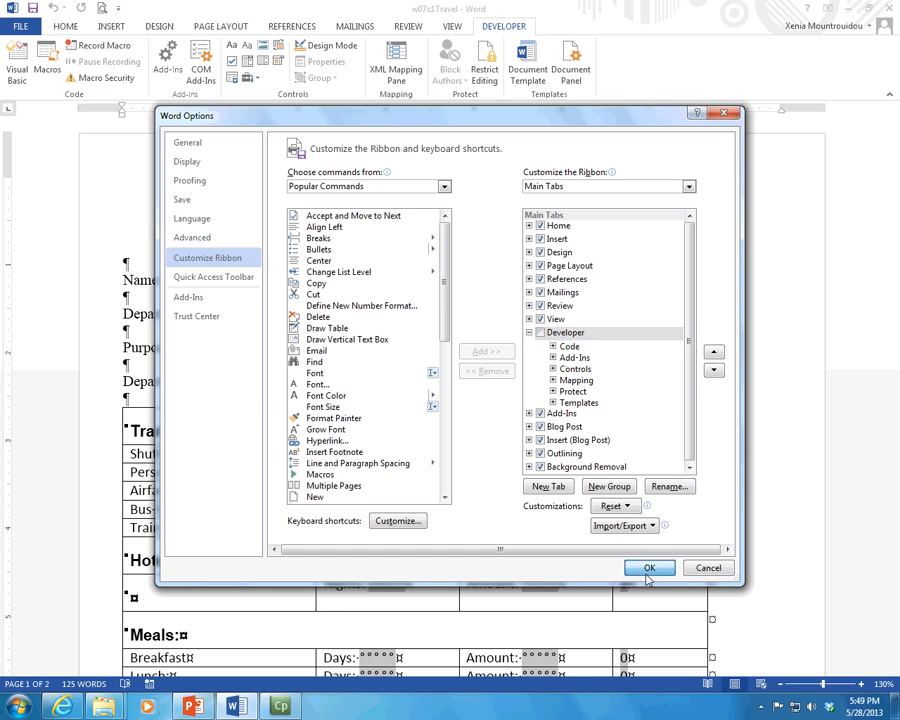
- Enable the Developer tab again in the ribbon customization options
{"action": "left_click", "coordinate": [20, 26]}
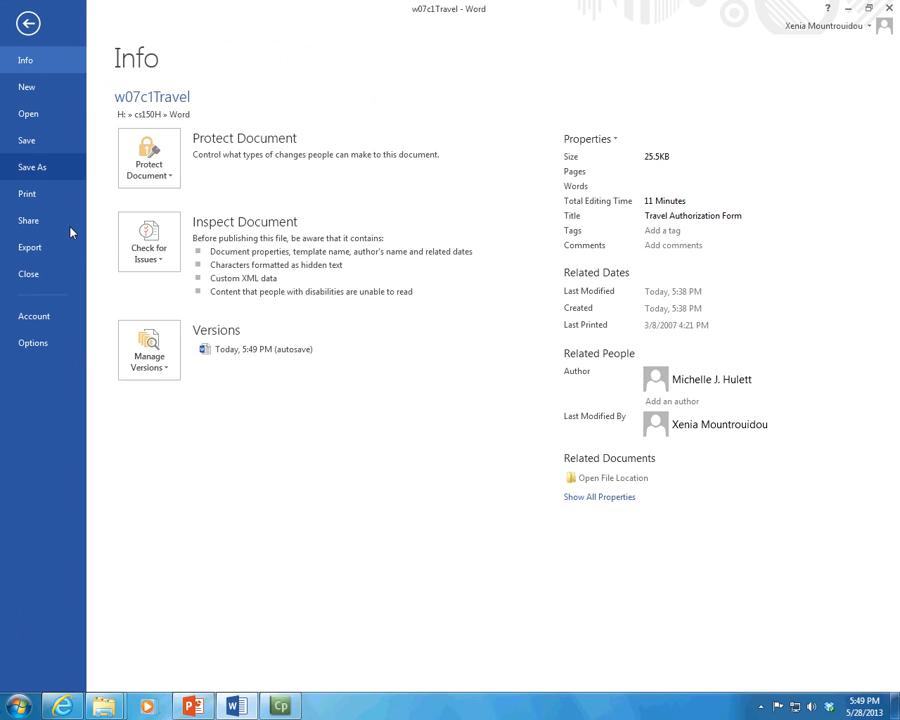
{"action": "left_click", "coordinate": [30, 343]}
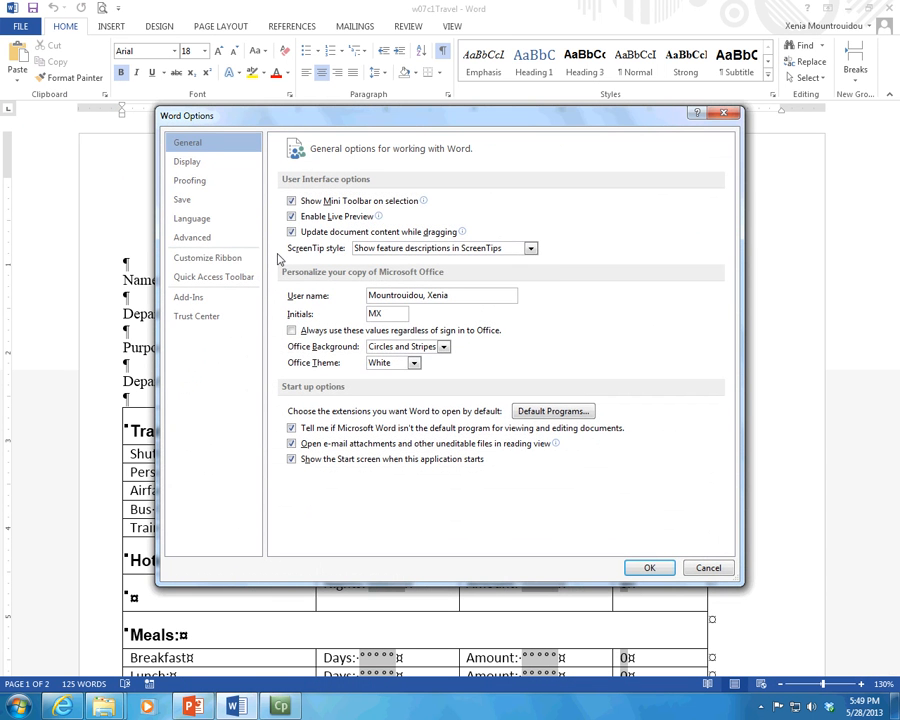
{"action": "left_click", "coordinate": [236, 258]}
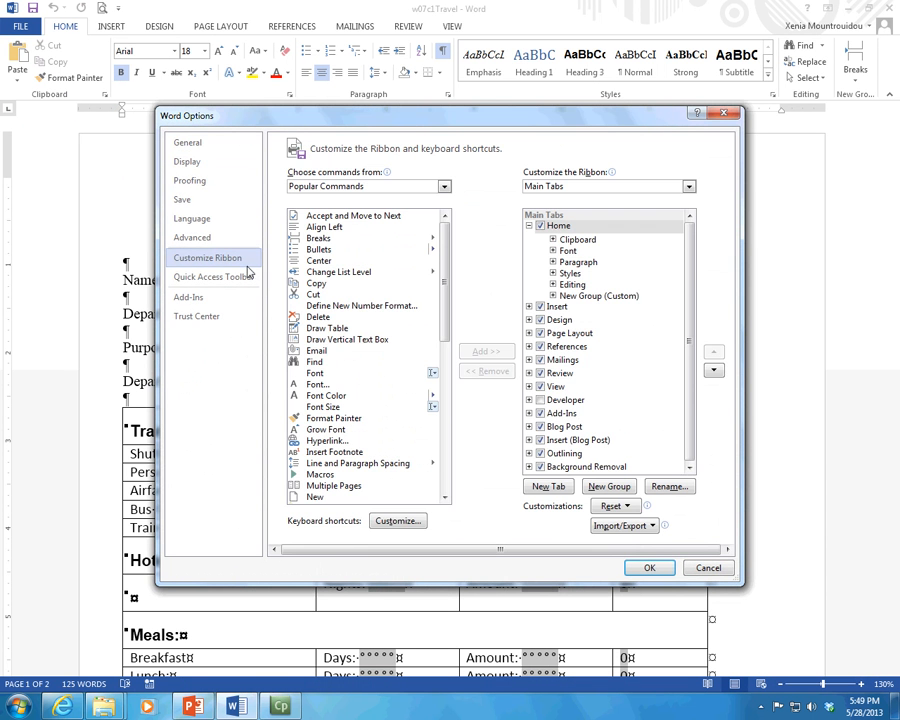
{"action": "left_click", "coordinate": [540, 400]}
{"action": "left_click", "coordinate": [645, 567]}
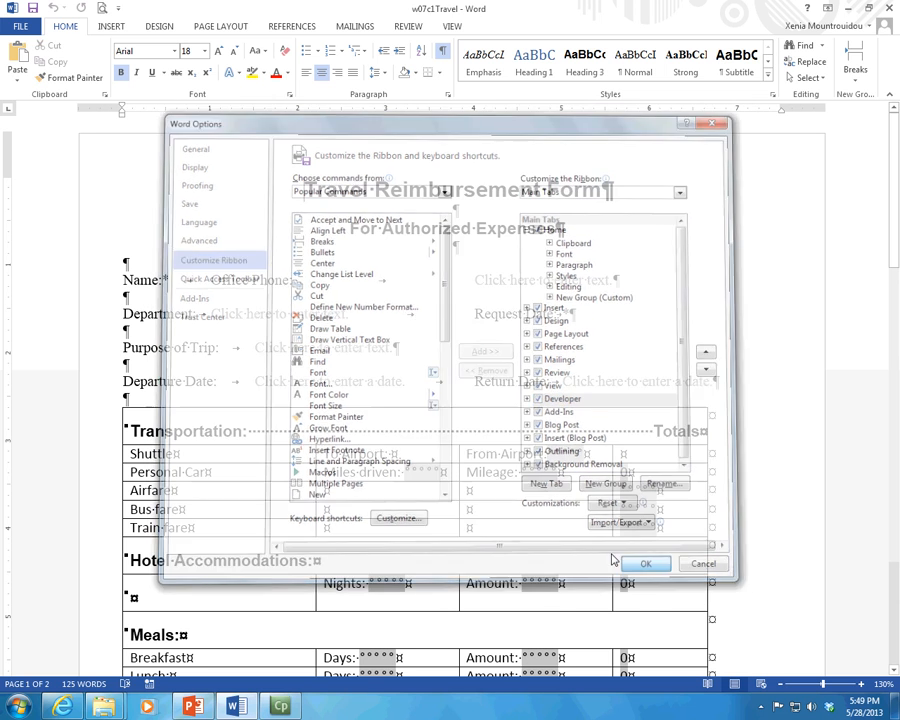
- Set up a new macro recording named TExtBox, stored in All Documents (Normal.dotm)
{"action": "left_click", "coordinate": [499, 26]}
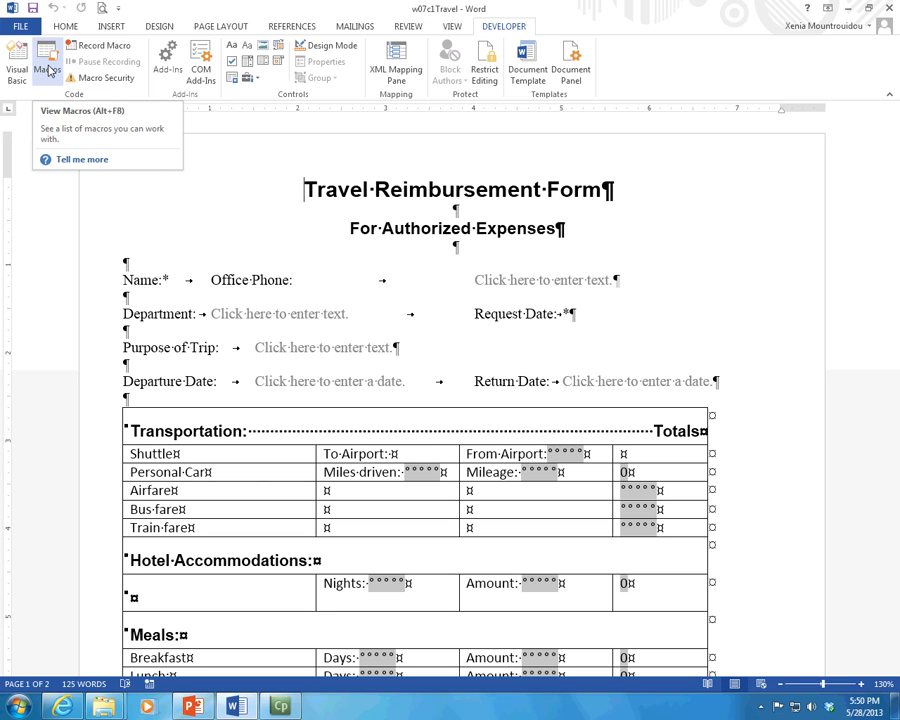
{"action": "left_click", "coordinate": [100, 46]}
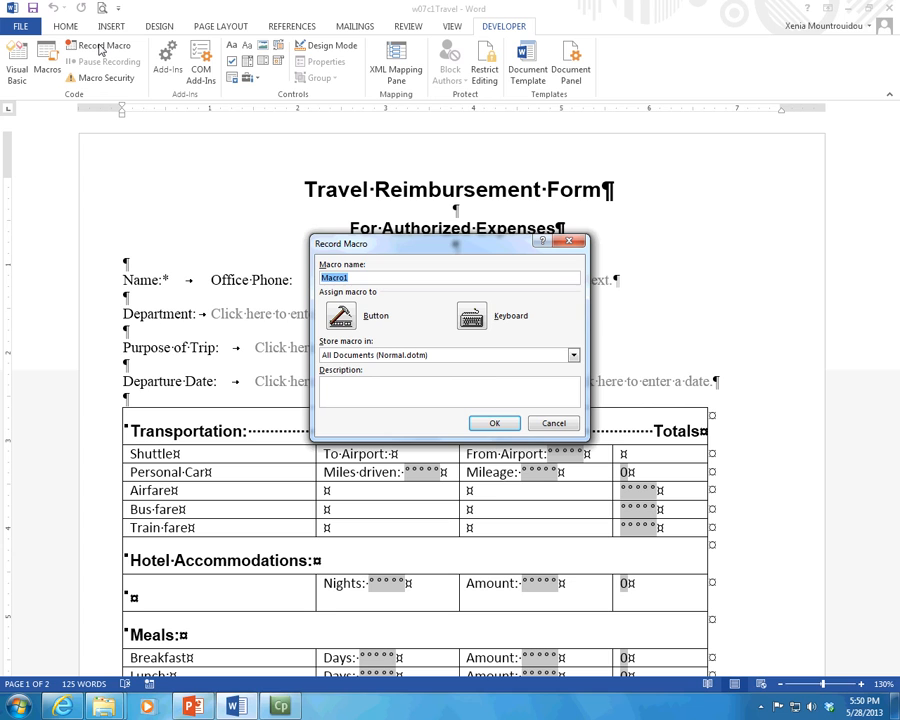
{"action": "key", "text": "BackSpace"}
{"action": "type", "text": "TExtBox"}
- Assign the Ctrl+L keyboard shortcut to the TExtBox macro and begin recording
{"action": "left_click", "coordinate": [474, 325]}
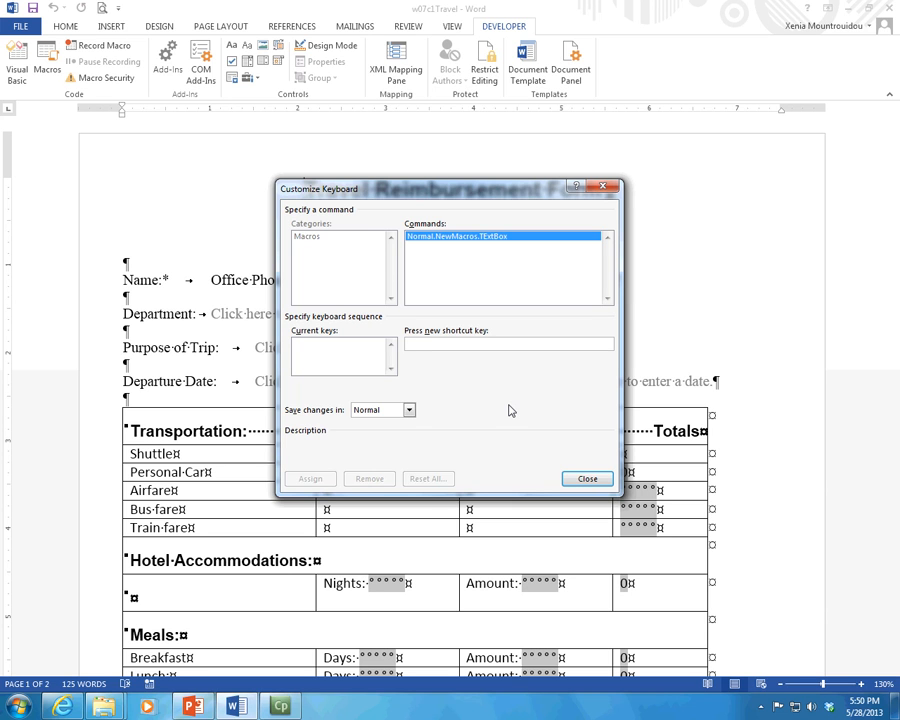
{"action": "key", "text": "ctrl+l"}
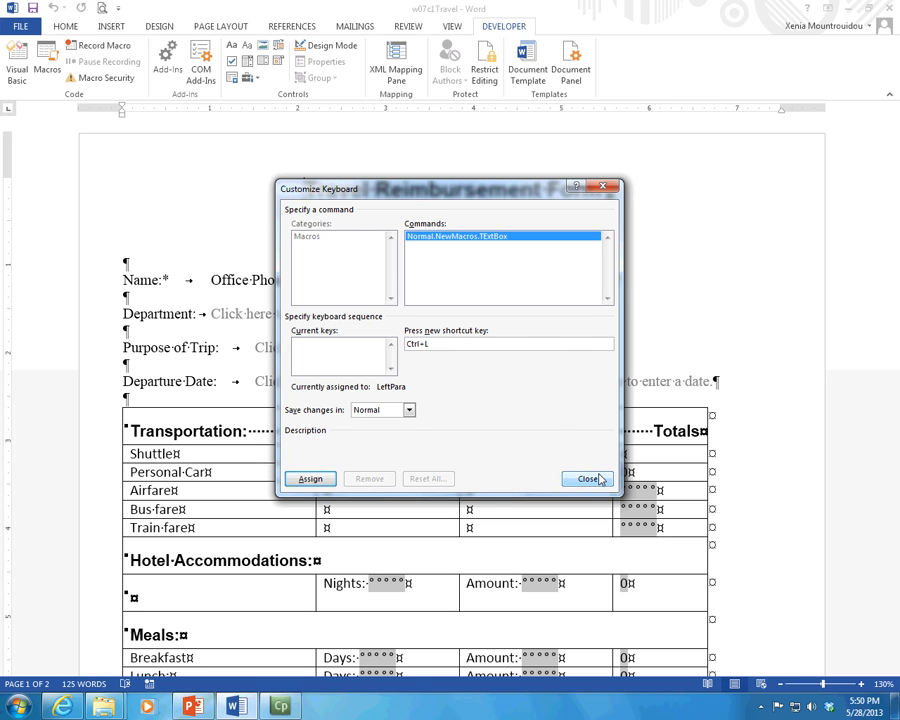
{"action": "left_click", "coordinate": [310, 479]}
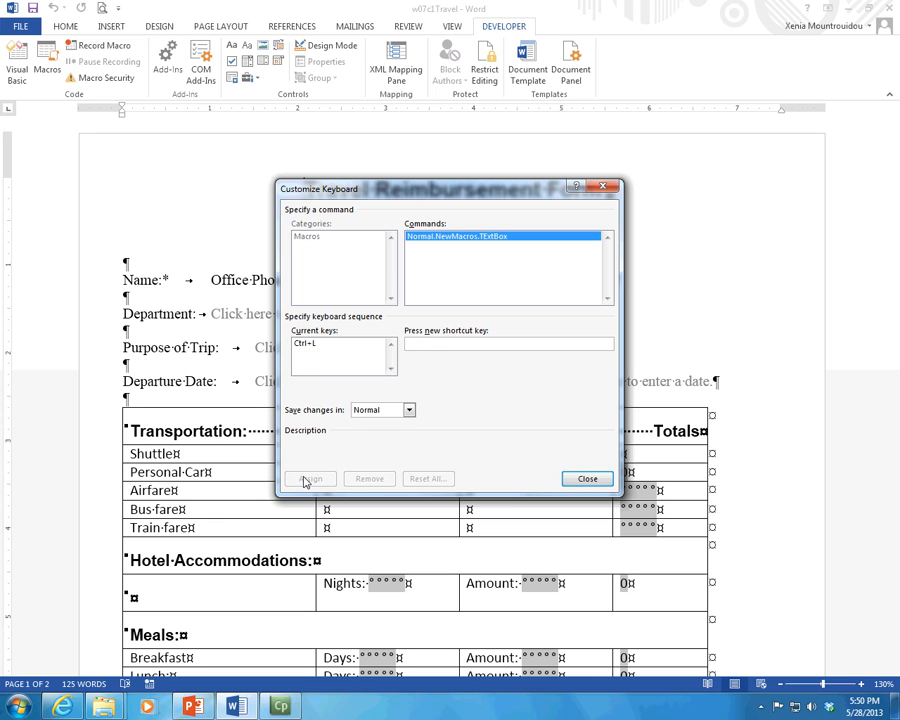
{"action": "left_click", "coordinate": [584, 478]}
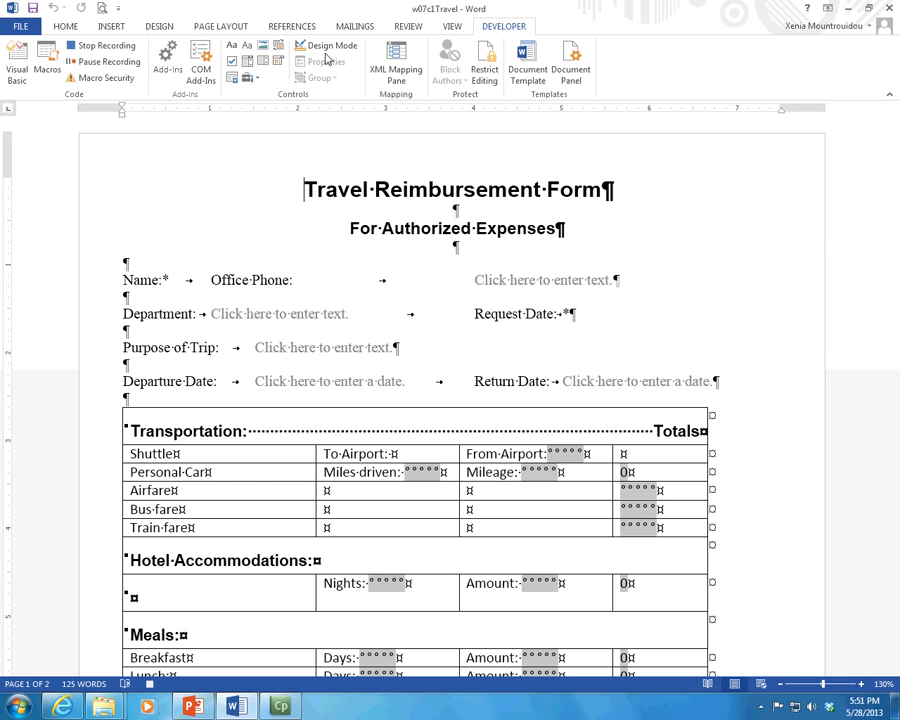
- Insert a rich text content control before the form title, titled "Please enter name" and locked against deletion
{"action": "left_click", "coordinate": [235, 47]}
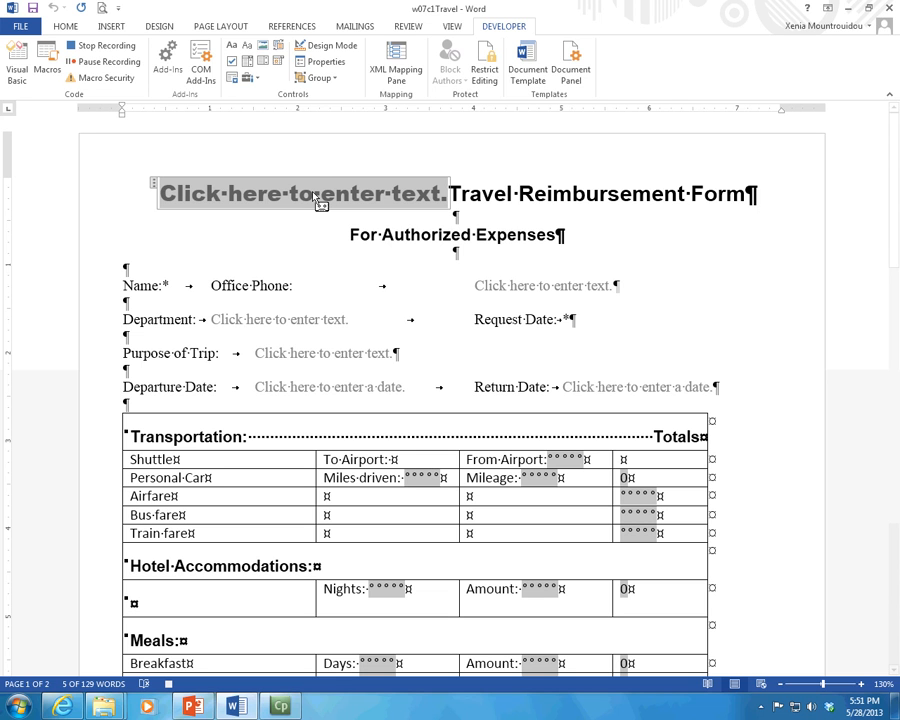
{"action": "left_click", "coordinate": [327, 62]}
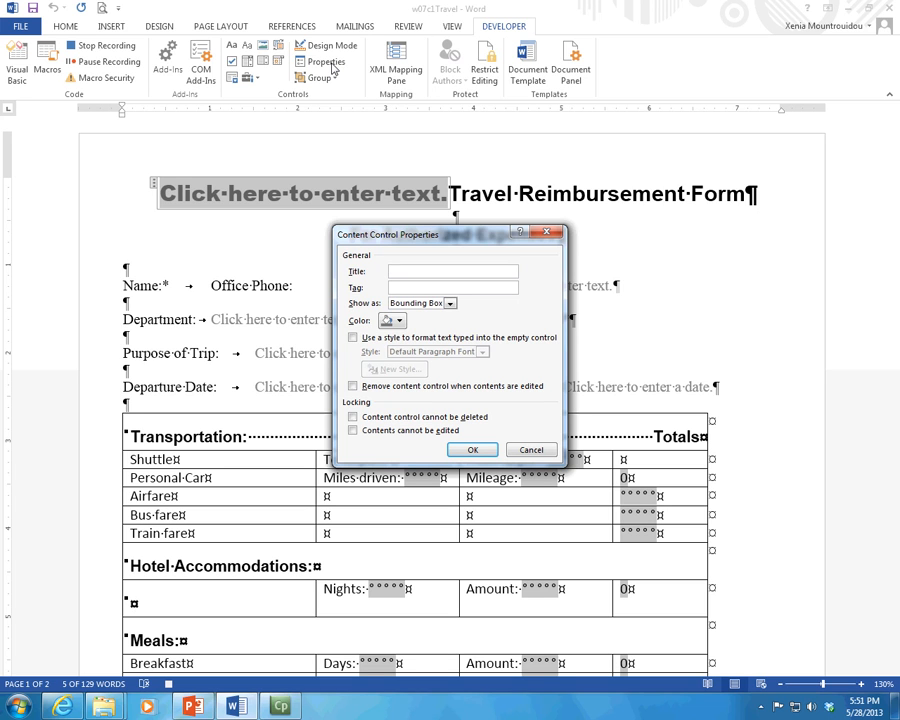
{"action": "left_click", "coordinate": [353, 417]}
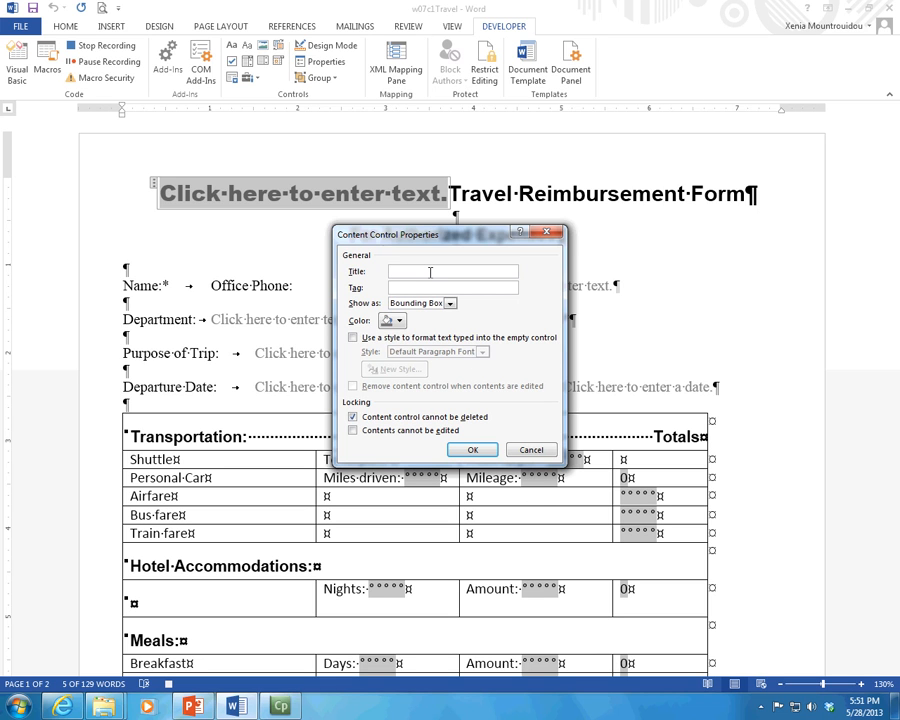
{"action": "type", "text": "Please enter name"}
{"action": "key", "text": "Return"}
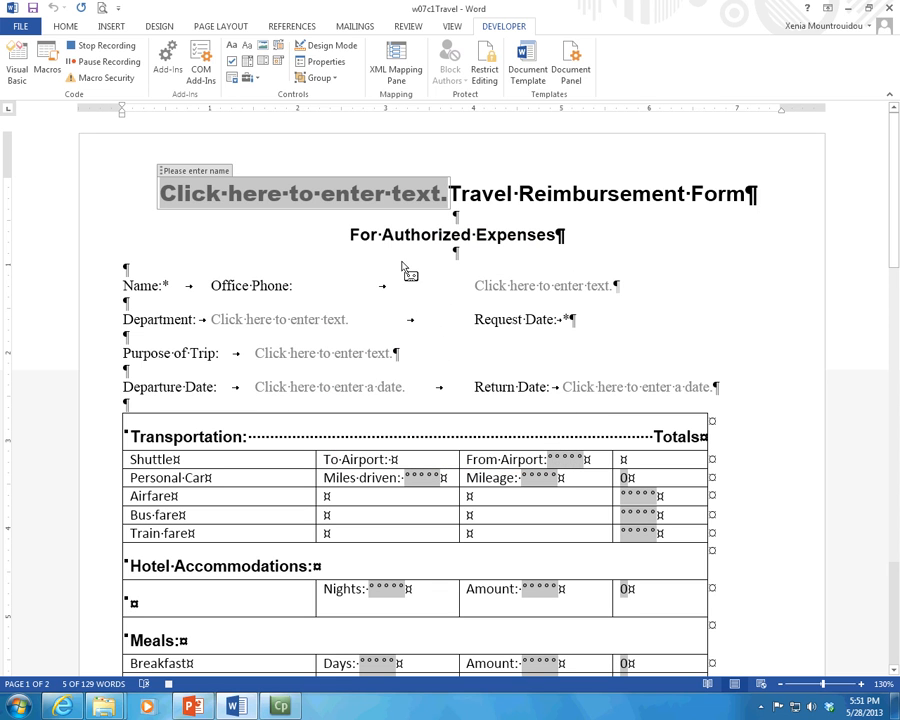
- Change the title of the new text content control to "Enter Text" in its properties
{"action": "left_click", "coordinate": [218, 172]}
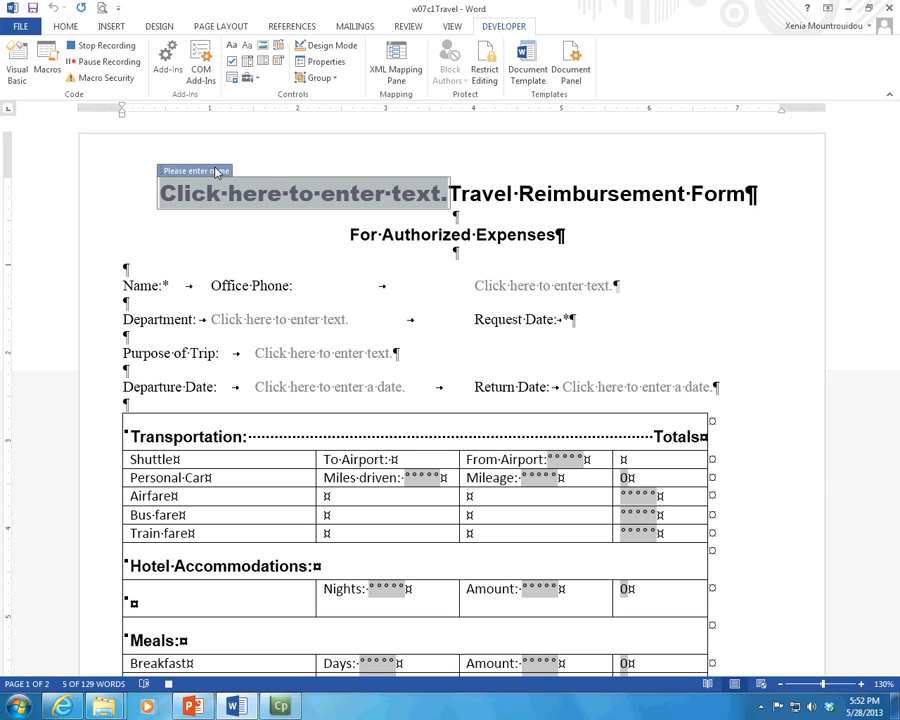
{"action": "left_click", "coordinate": [320, 61]}
{"action": "left_click_drag", "start_coordinate": [462, 268], "coordinate": [357, 271]}
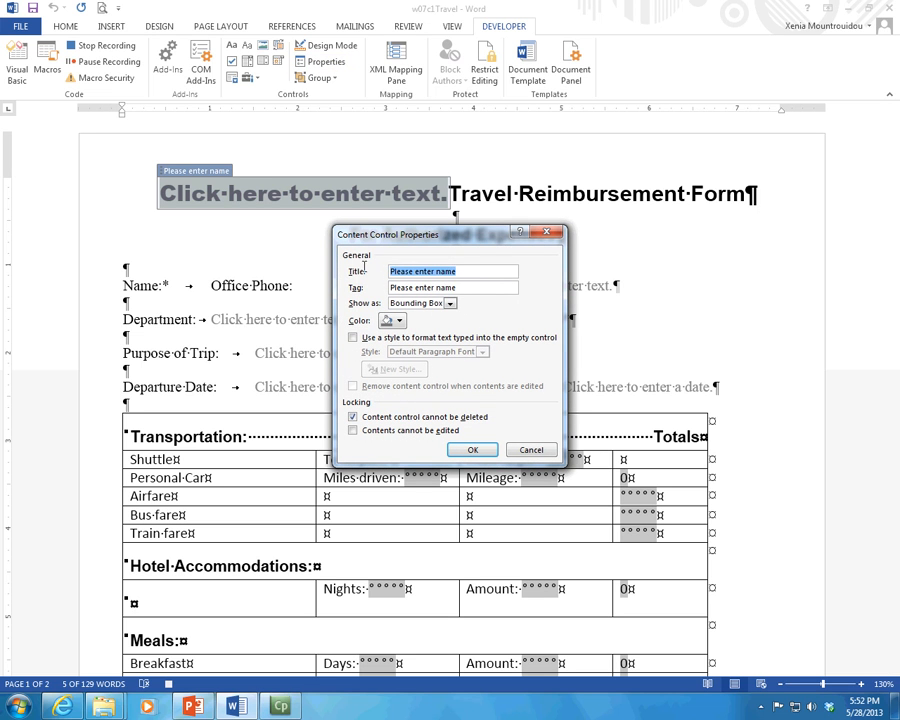
{"action": "key", "text": "BackSpace"}
{"action": "type", "text": "Enter TExt"}
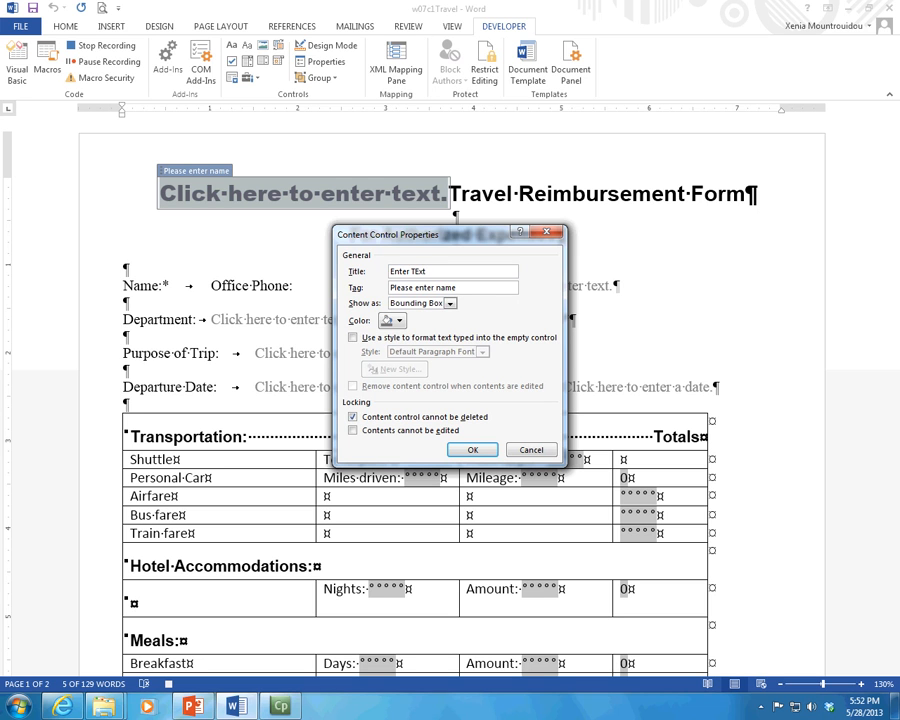
{"action": "left_click", "coordinate": [421, 271]}
{"action": "key", "text": "BackSpace"}
{"action": "type", "text": "e"}
- Copy the control's title into its tag so the tag reads "Enter Text"
{"action": "left_click_drag", "start_coordinate": [452, 273], "coordinate": [382, 264]}
{"action": "key", "text": "ctrl+c"}
{"action": "left_click_drag", "start_coordinate": [486, 287], "coordinate": [355, 270]}
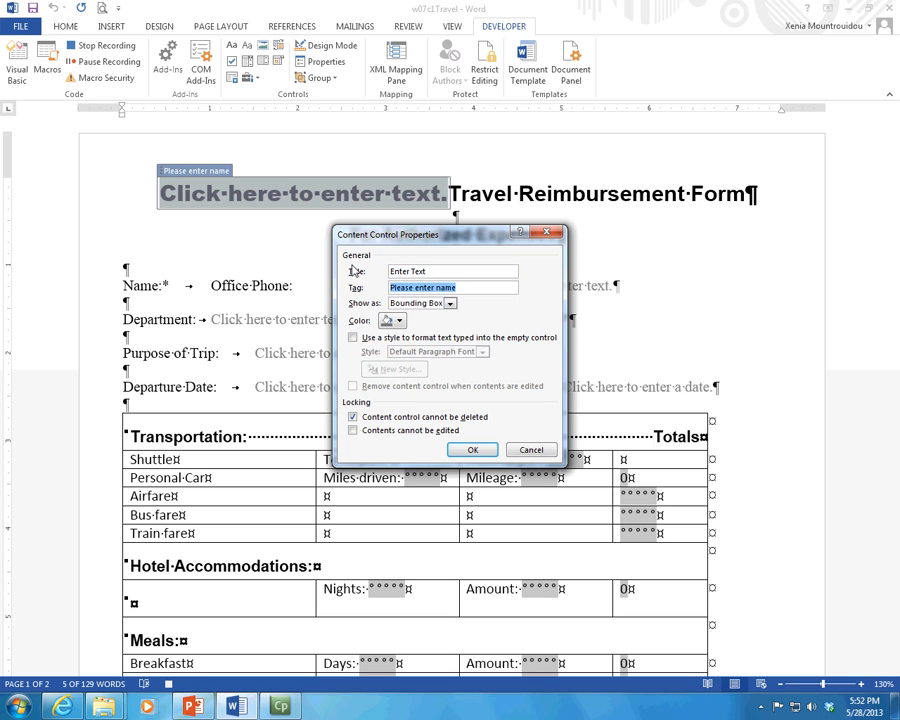
{"action": "key", "text": "ctrl+v"}
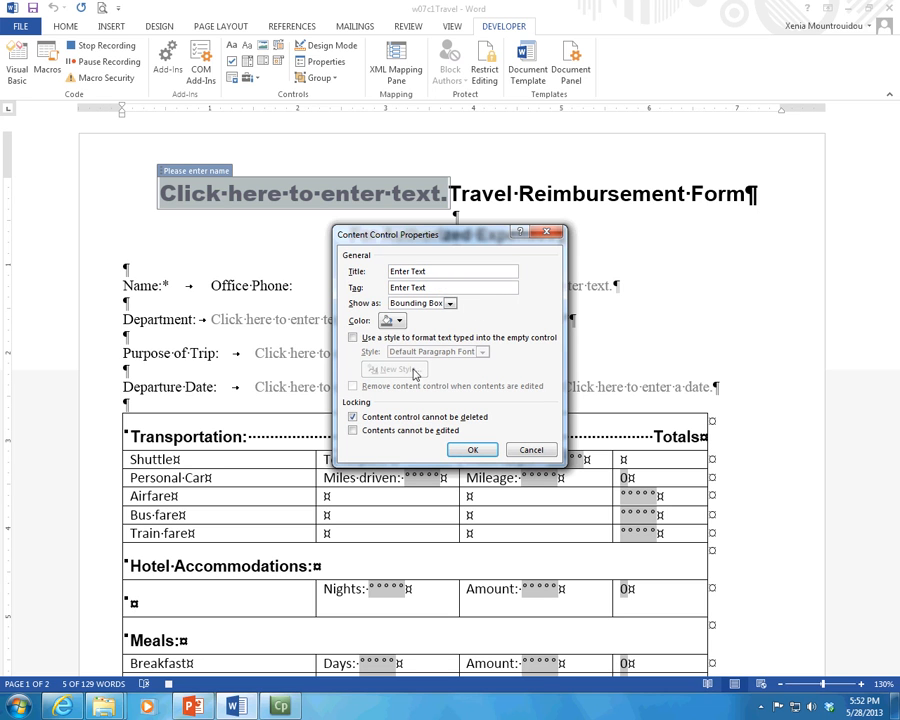
- Set the content control's color to lavender, apply the properties and stop recording the macro
{"action": "left_click", "coordinate": [393, 320]}
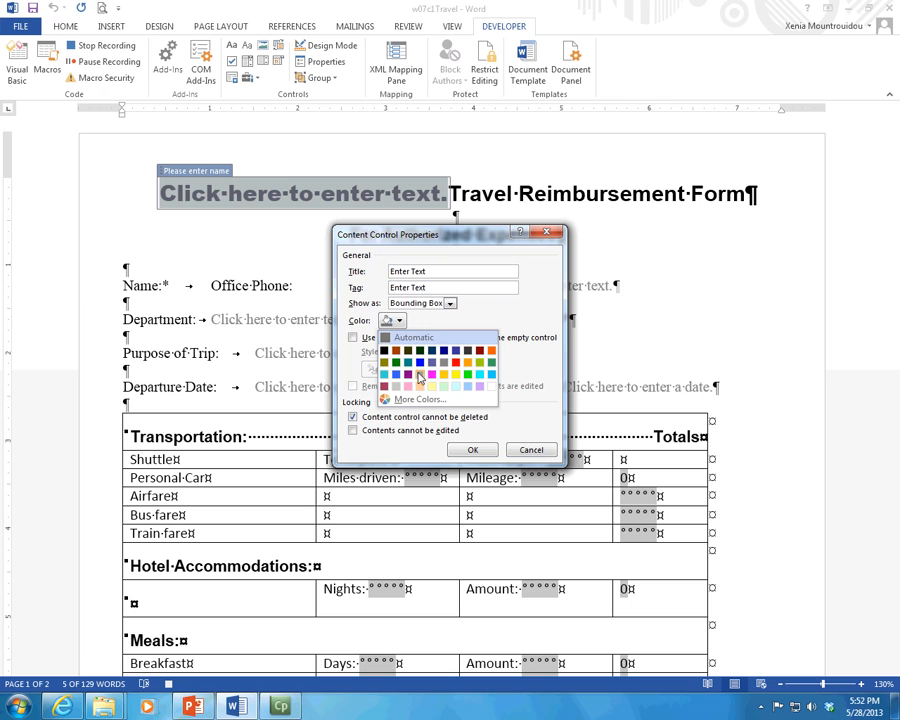
{"action": "left_click", "coordinate": [479, 391]}
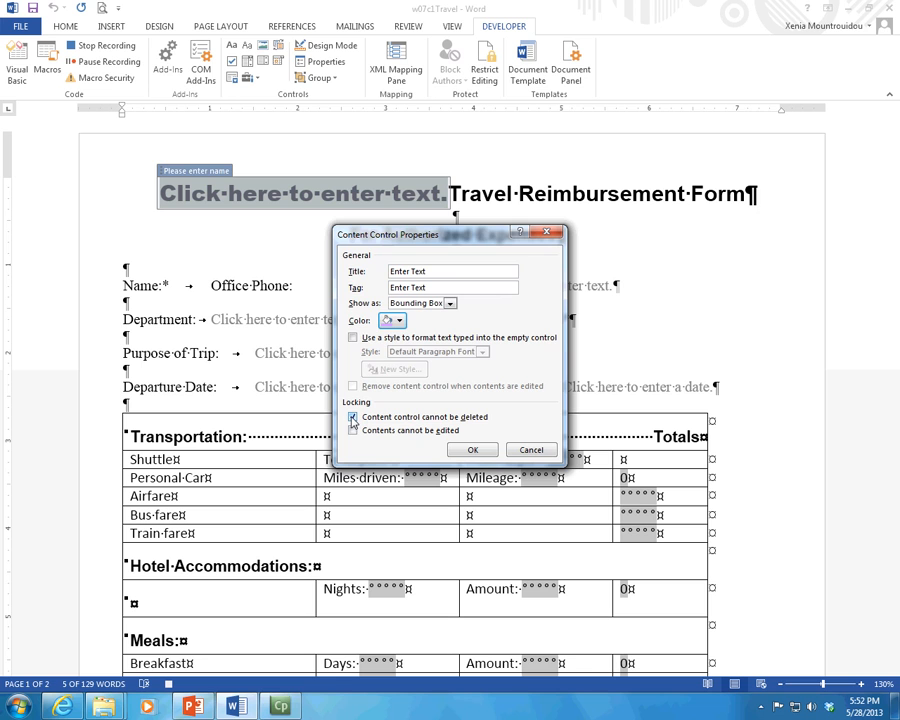
{"action": "left_click", "coordinate": [470, 450]}
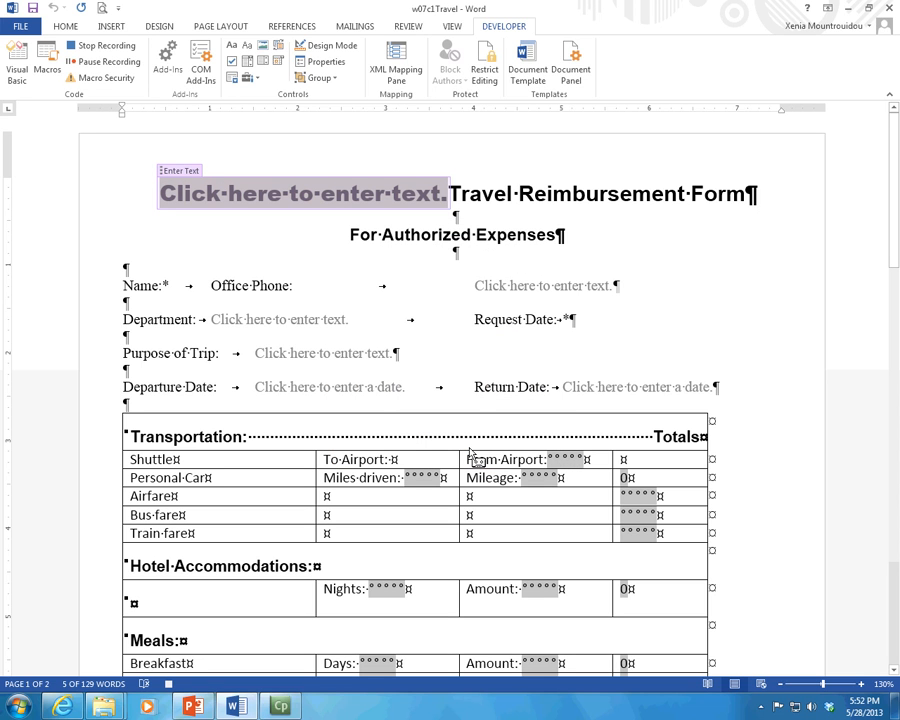
{"action": "left_click", "coordinate": [104, 47]}
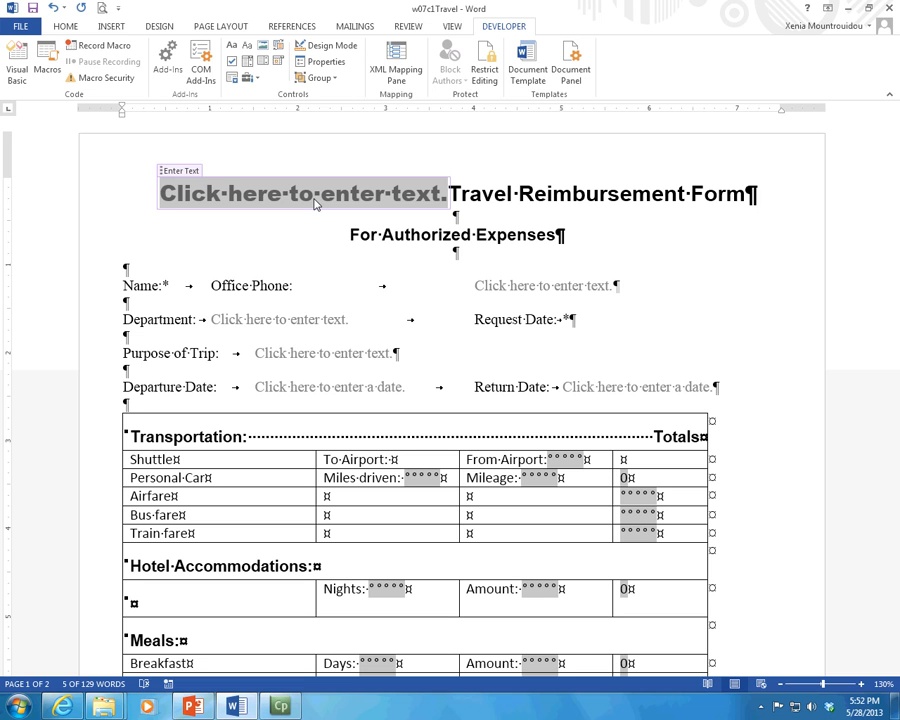
- Delete the "Enter Text" content control before the form title in Design Mode, and leave Design Mode
{"action": "left_click", "coordinate": [330, 46]}
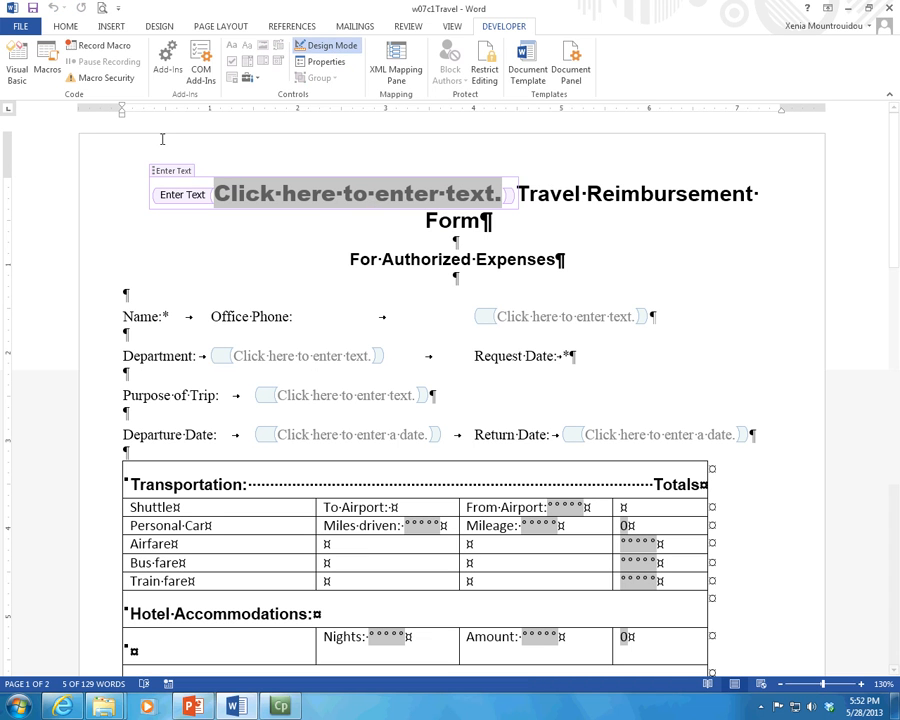
{"action": "left_click", "coordinate": [165, 174]}
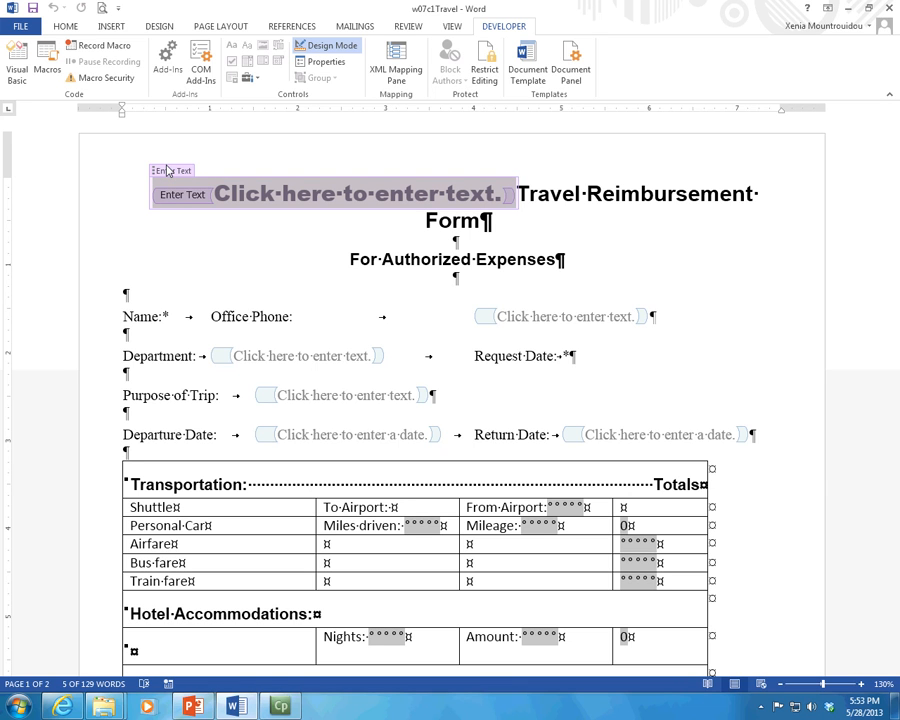
{"action": "key", "text": "Delete"}
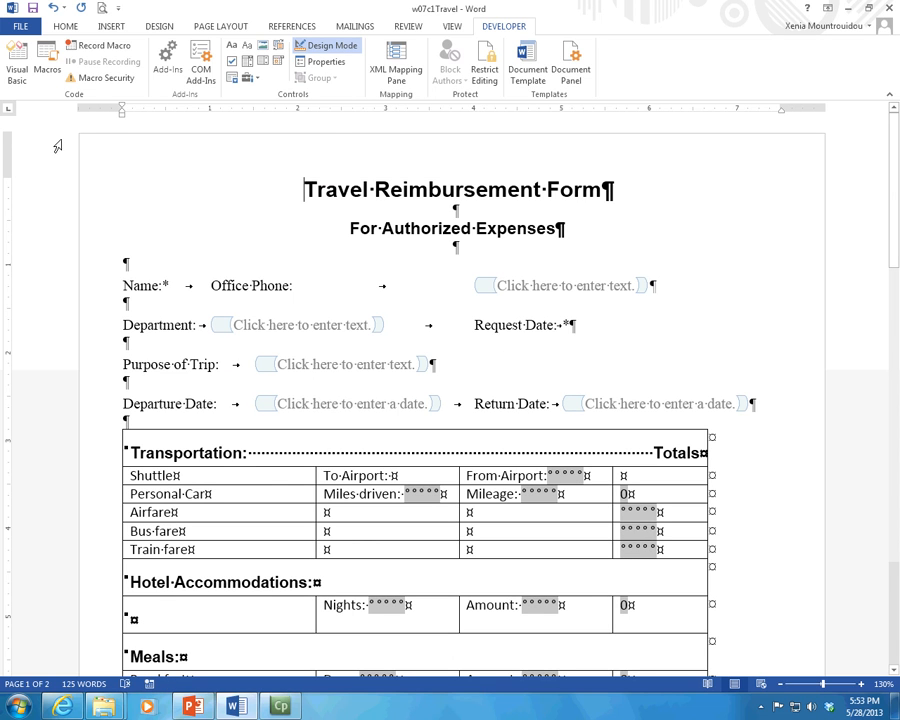
{"action": "left_click", "coordinate": [305, 52]}
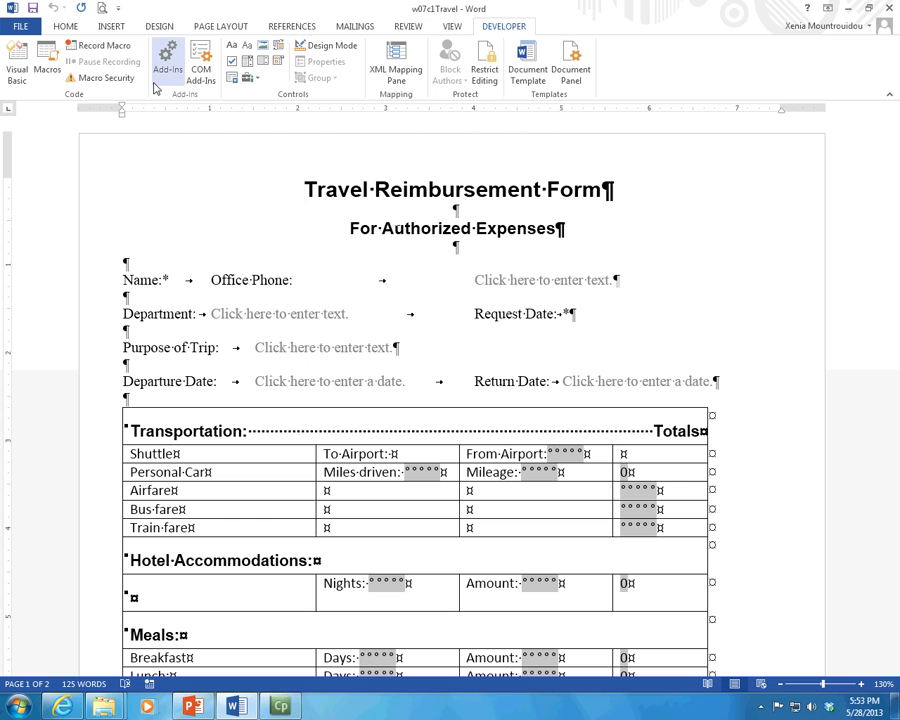
- Look through the Normal and W07c1Travel projects in the Visual Basic editor, then close the editor
{"action": "left_click", "coordinate": [18, 68]}
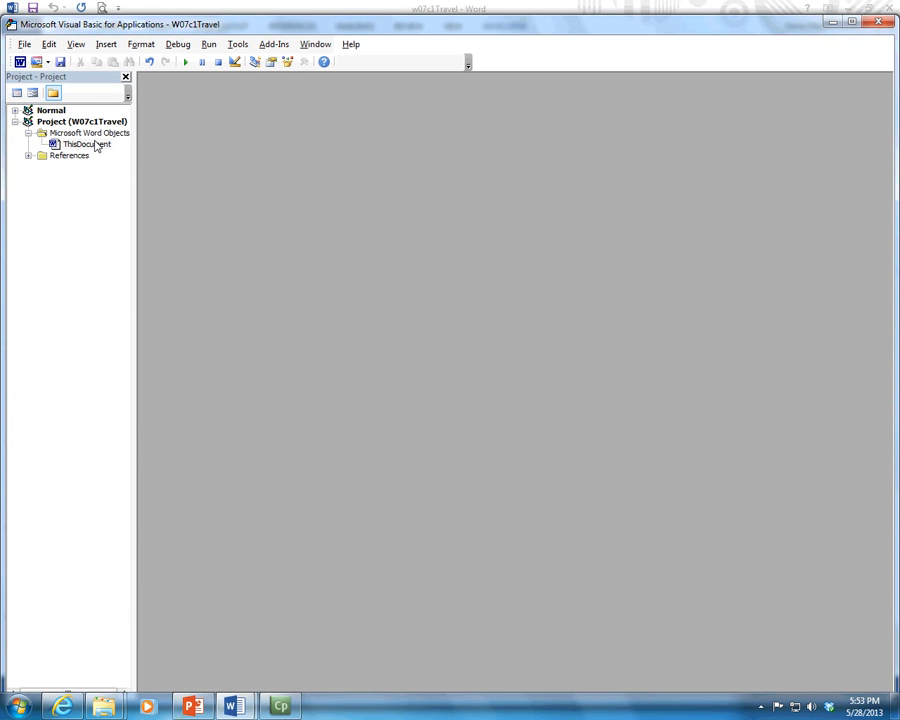
{"action": "double_click", "coordinate": [95, 137]}
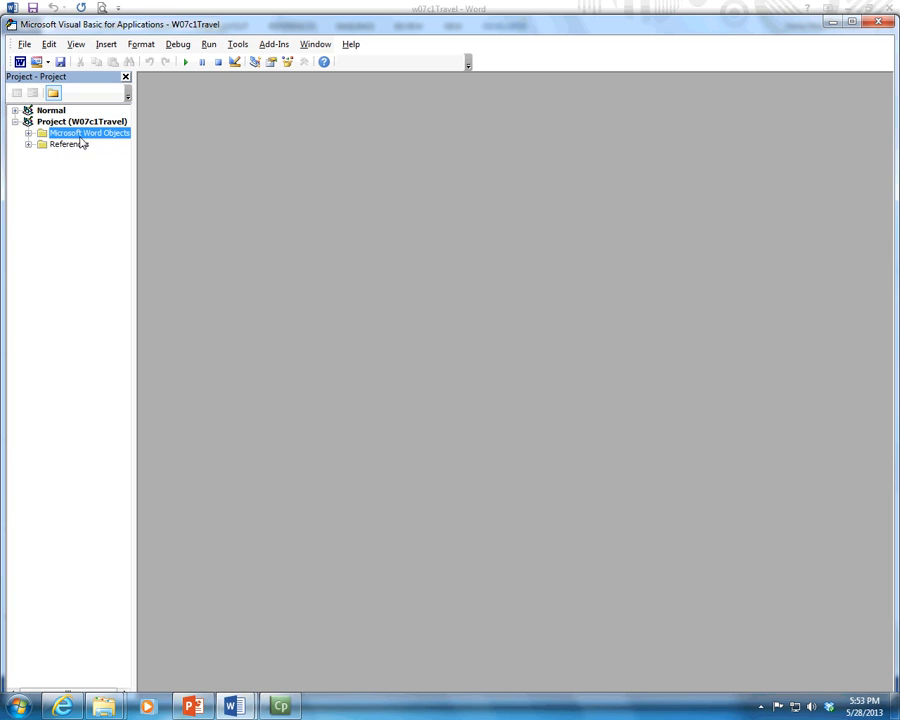
{"action": "left_click", "coordinate": [28, 133]}
{"action": "left_click", "coordinate": [76, 145]}
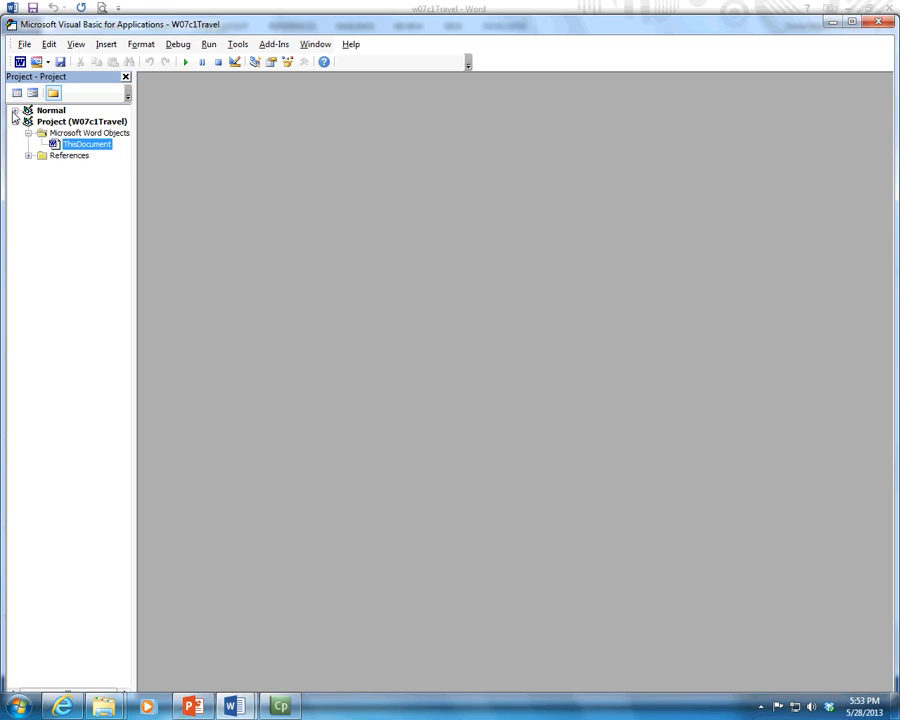
{"action": "left_click", "coordinate": [15, 110]}
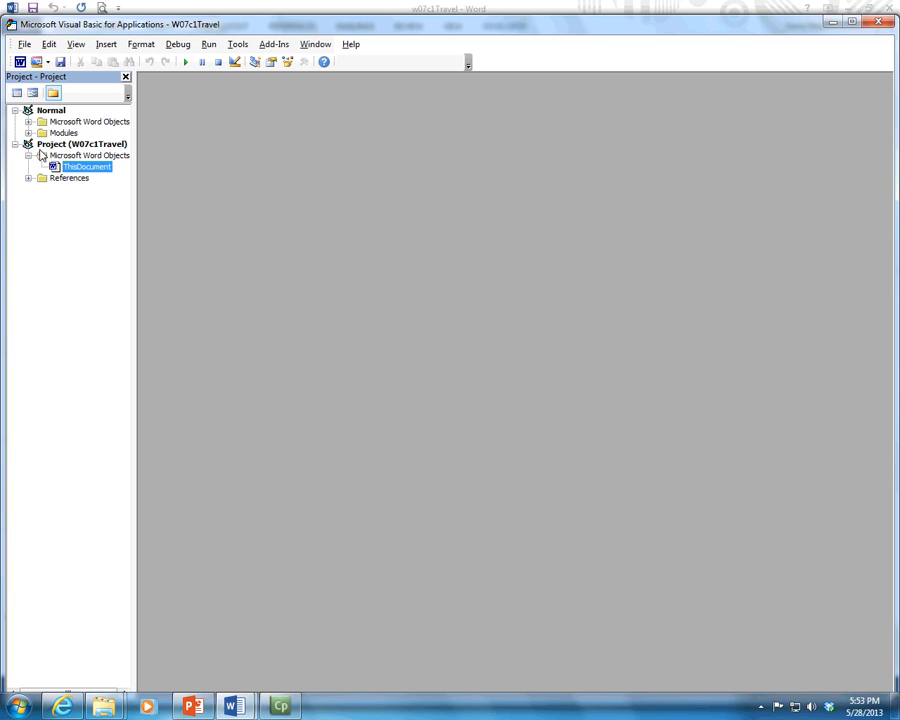
{"action": "left_click", "coordinate": [28, 178]}
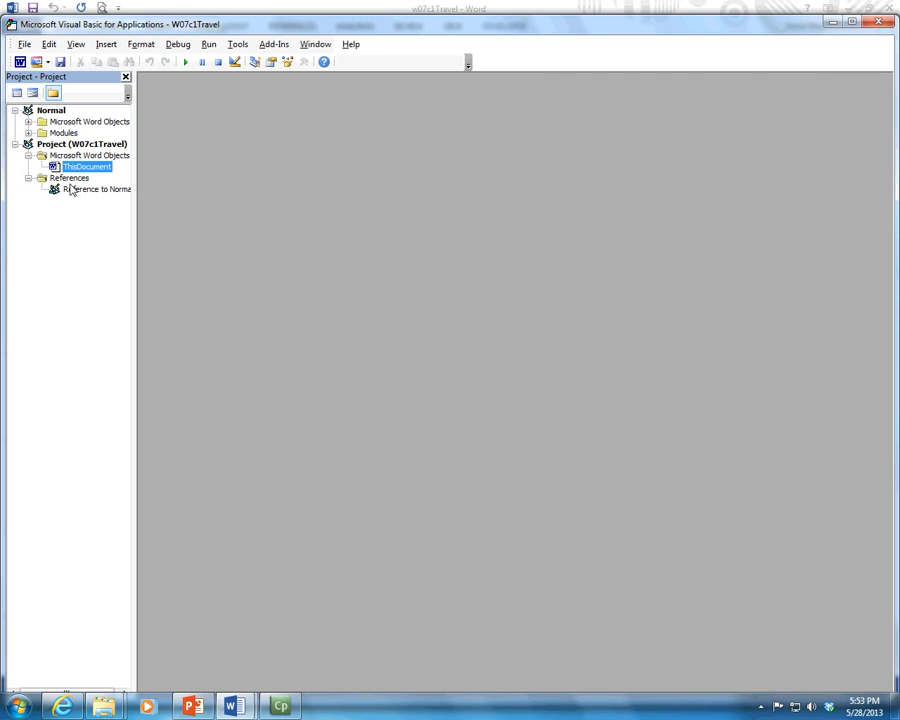
{"action": "left_click", "coordinate": [877, 23]}
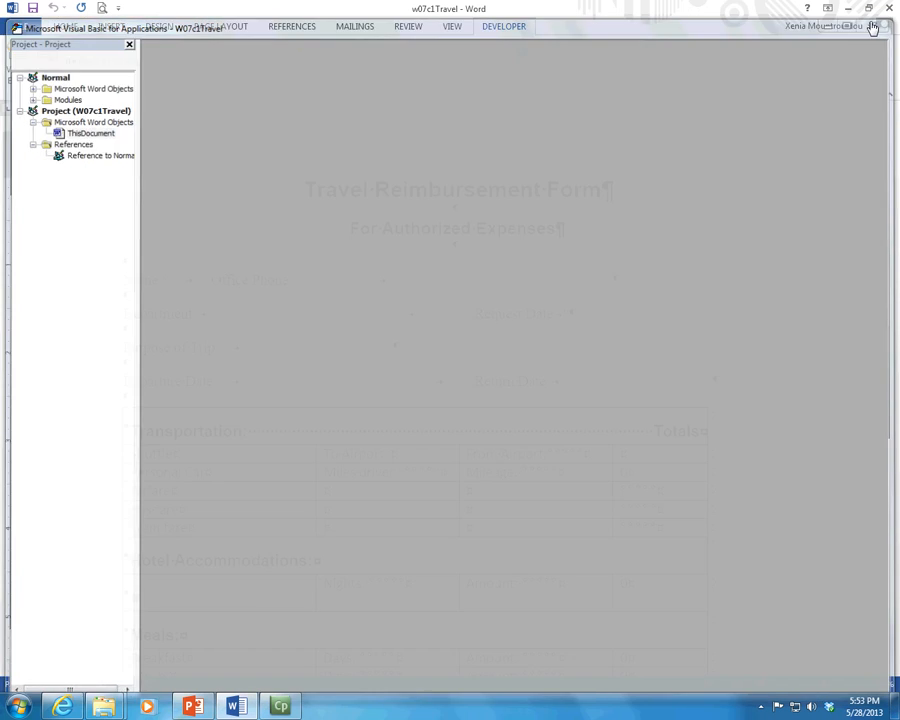
- Open the code of the TExtBox macro for editing and examine its Sub line and comment header
{"action": "left_click", "coordinate": [40, 58]}
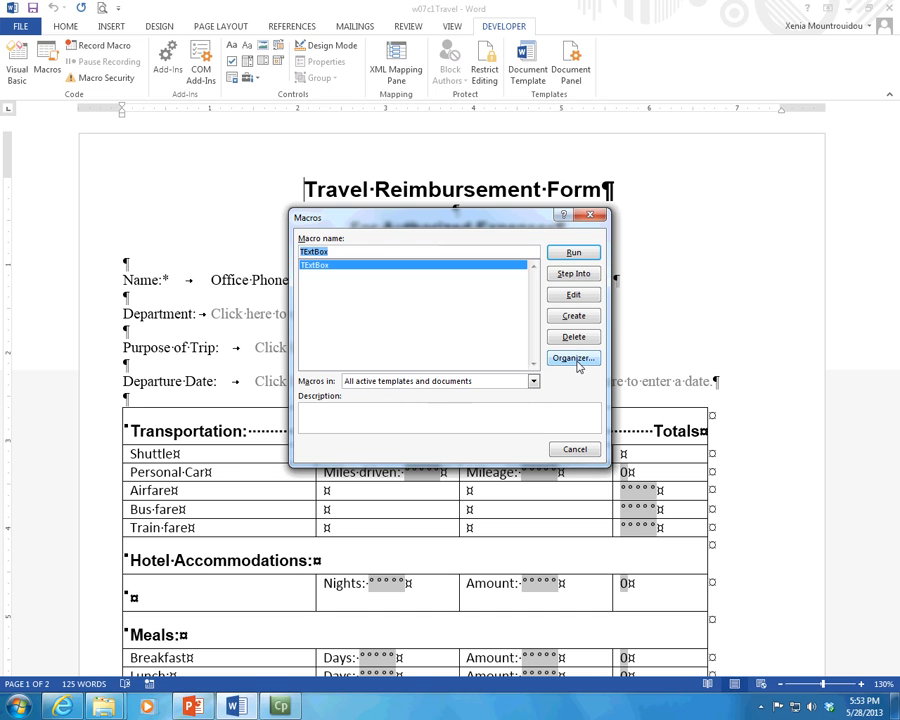
{"action": "left_click", "coordinate": [576, 292]}
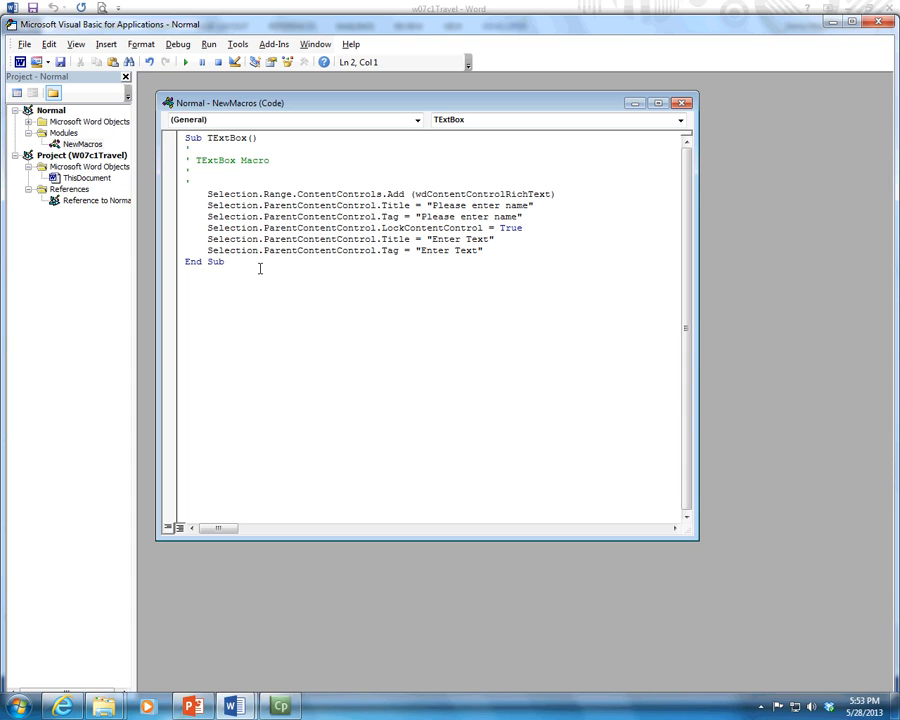
{"action": "left_click", "coordinate": [364, 228]}
{"action": "left_click_drag", "start_coordinate": [196, 160], "coordinate": [268, 157]}
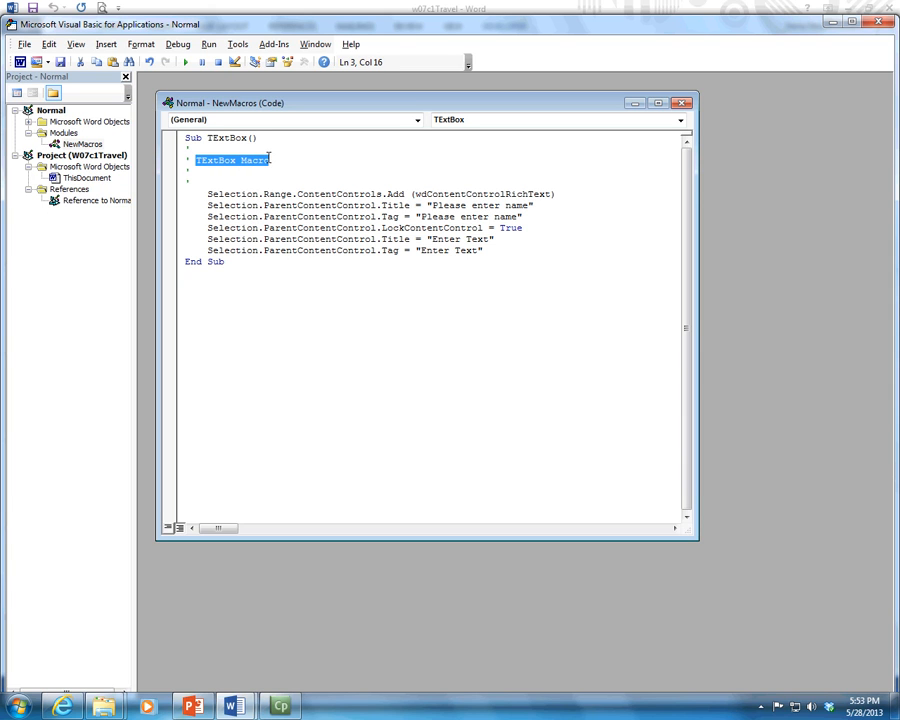
{"action": "left_click", "coordinate": [227, 137]}
{"action": "left_click_drag", "start_coordinate": [203, 137], "coordinate": [249, 138]}
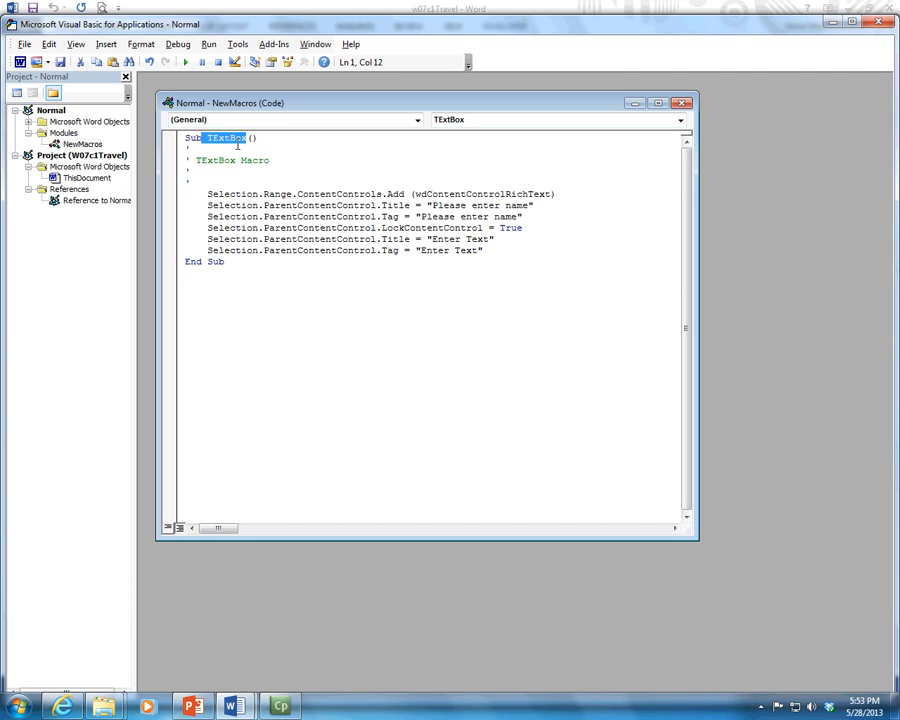
{"action": "left_click", "coordinate": [252, 138]}
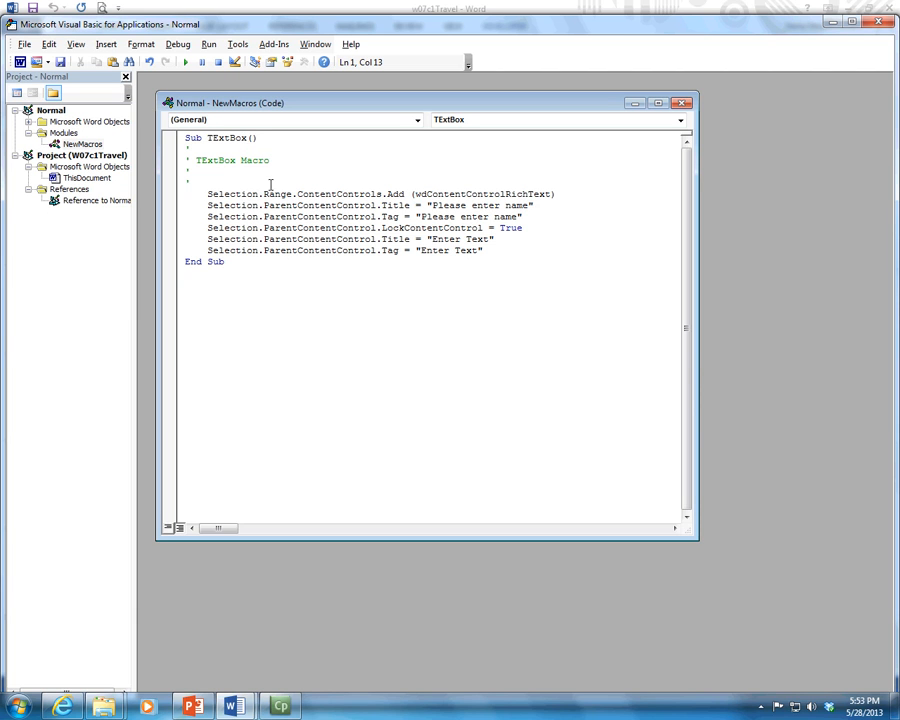
- Delete the two TExtBox code lines that set the control's title and tag to "Please enter name"
{"action": "left_click", "coordinate": [281, 216]}
{"action": "left_click", "coordinate": [506, 205]}
{"action": "left_click", "coordinate": [388, 205]}
{"action": "left_click_drag", "start_coordinate": [207, 206], "coordinate": [523, 218]}
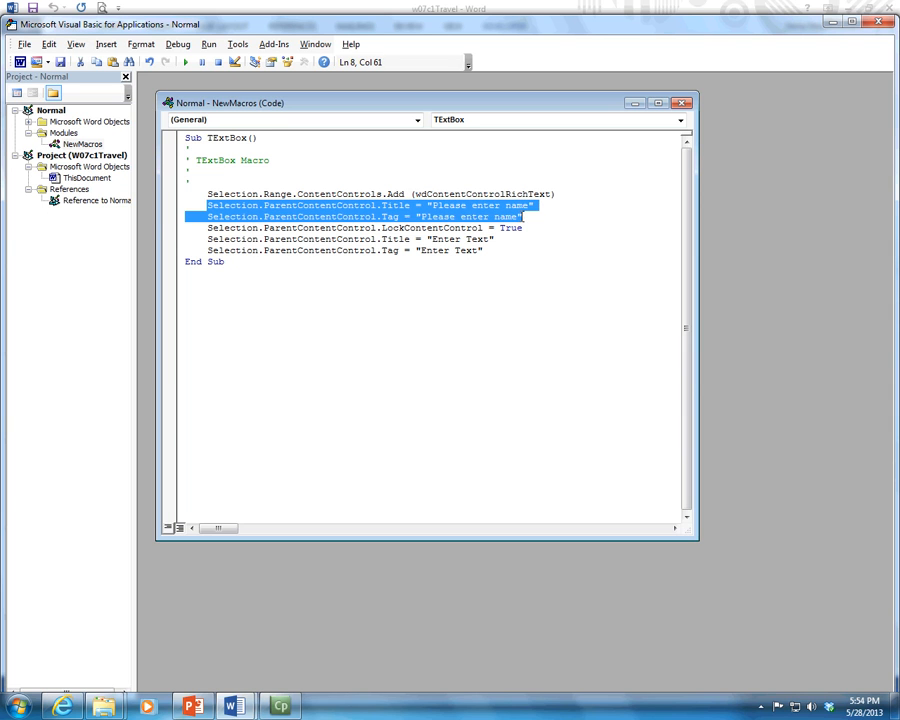
{"action": "key", "text": "Delete"}
{"action": "key", "text": "BackSpace"}
{"action": "key", "text": "BackSpace"}
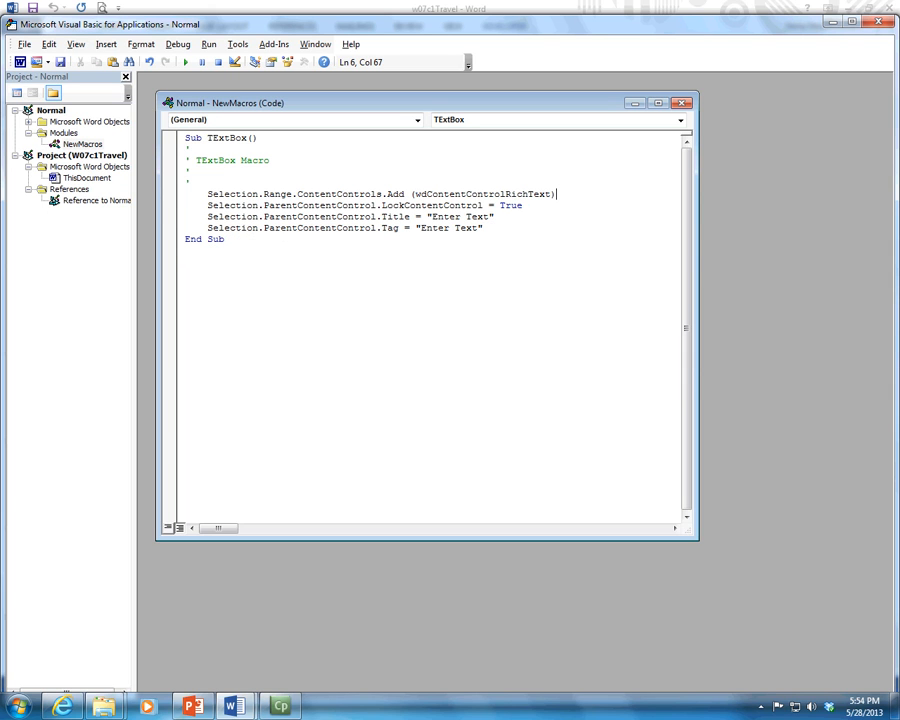
- Delete the code line that sets the control's tag to "Enter Text" and return to the form document
{"action": "left_click", "coordinate": [516, 214]}
{"action": "left_click_drag", "start_coordinate": [480, 229], "coordinate": [211, 234]}
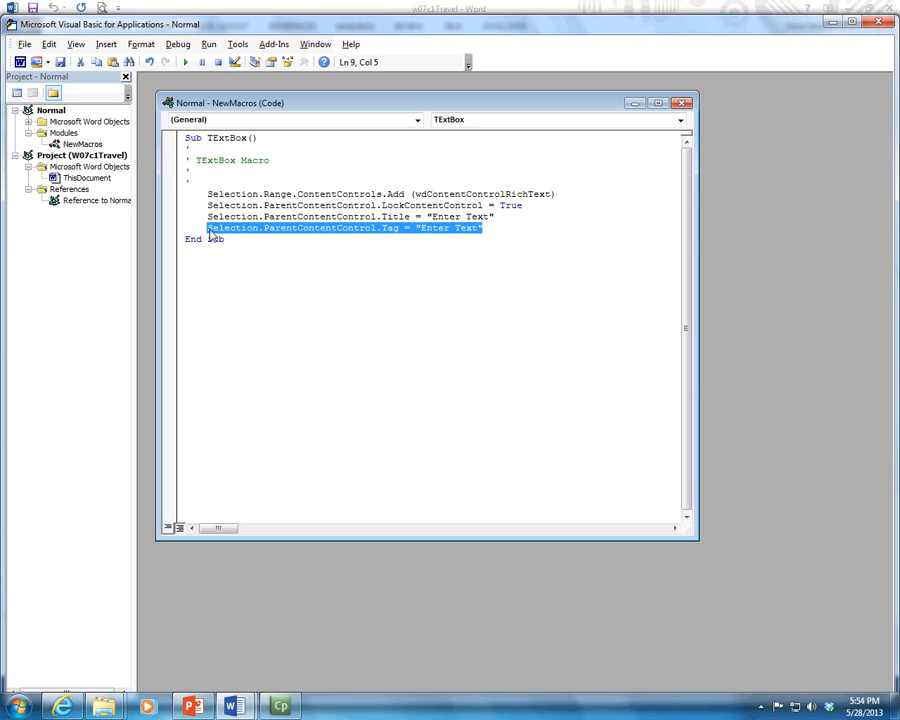
{"action": "key", "text": "BackSpace"}
{"action": "key", "text": "BackSpace"}
{"action": "key", "text": "BackSpace"}
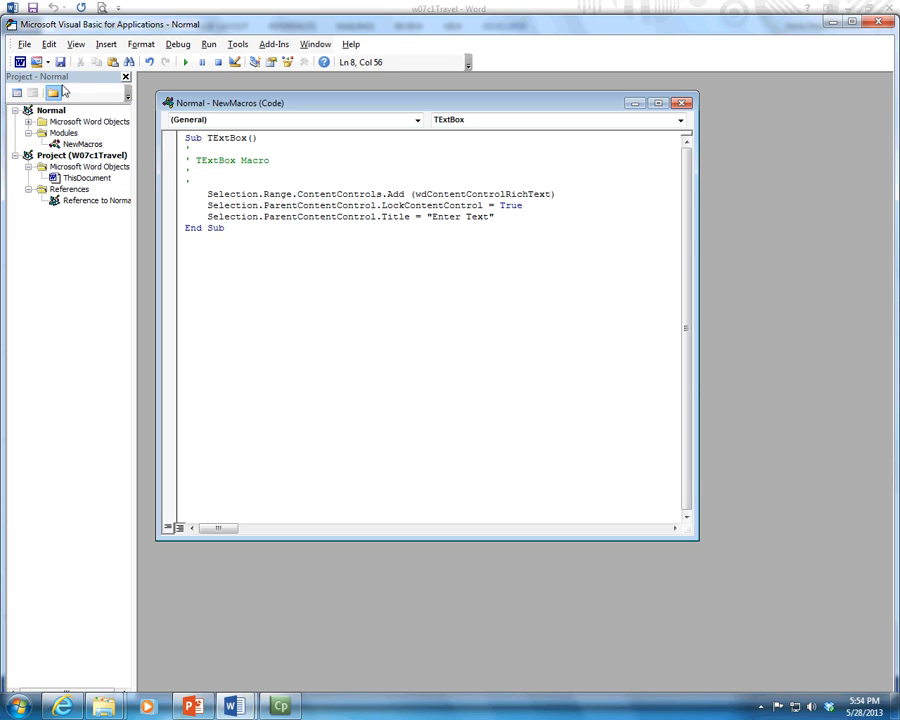
{"action": "left_click", "coordinate": [834, 23]}
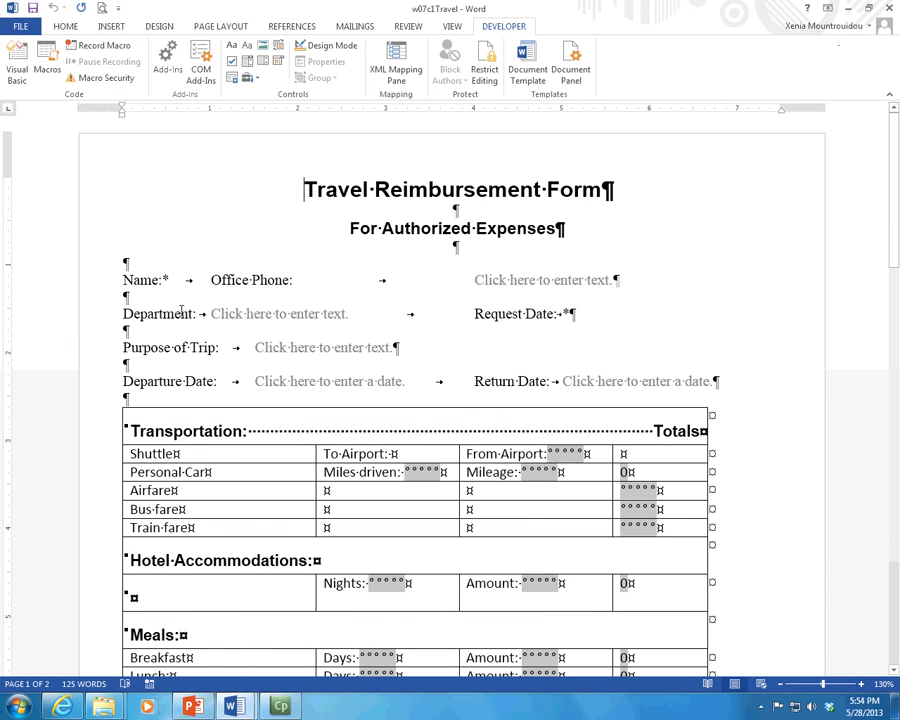
{"action": "left_click", "coordinate": [213, 316]}
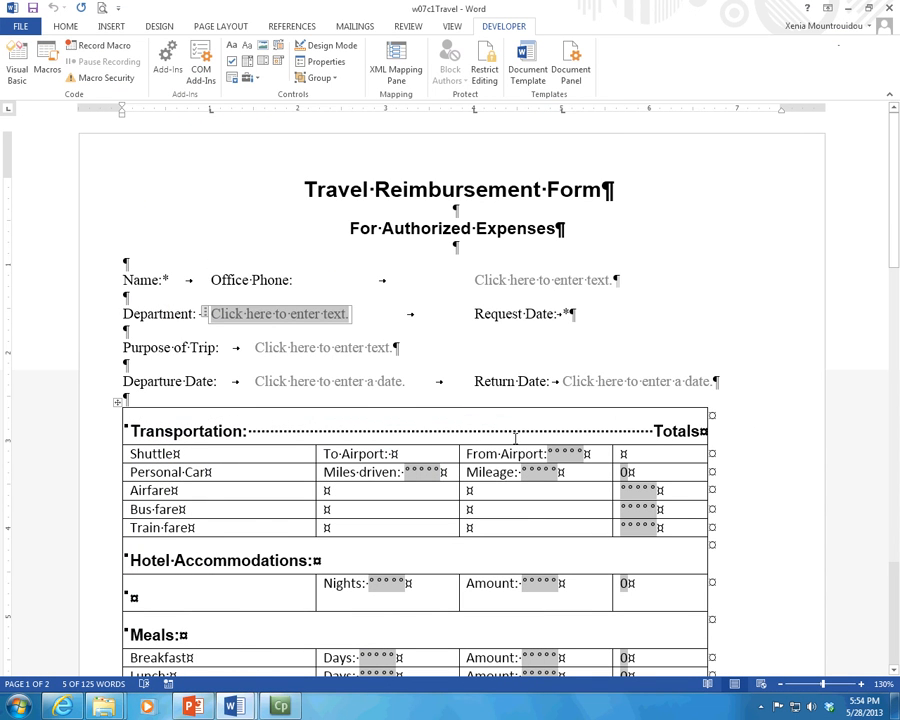
{"action": "left_click", "coordinate": [262, 349]}
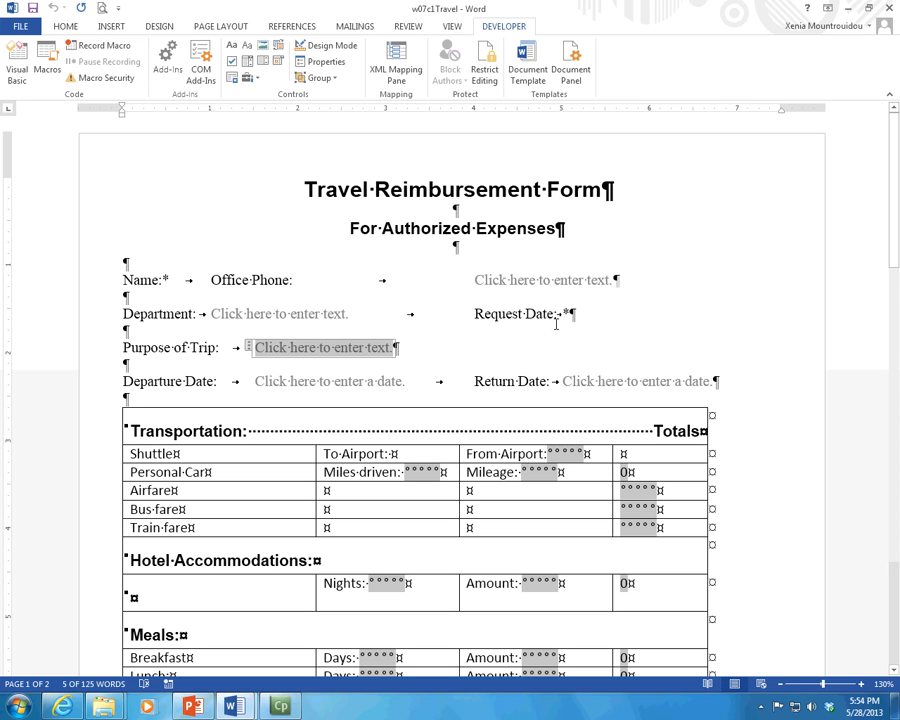
{"action": "left_click", "coordinate": [588, 383]}
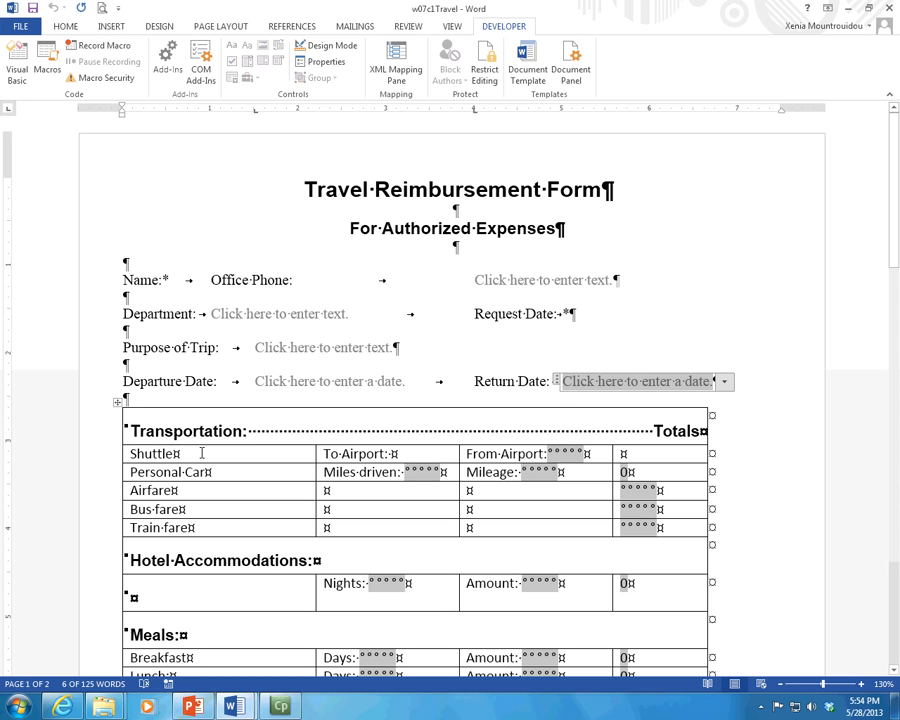
{"action": "left_click", "coordinate": [255, 431]}
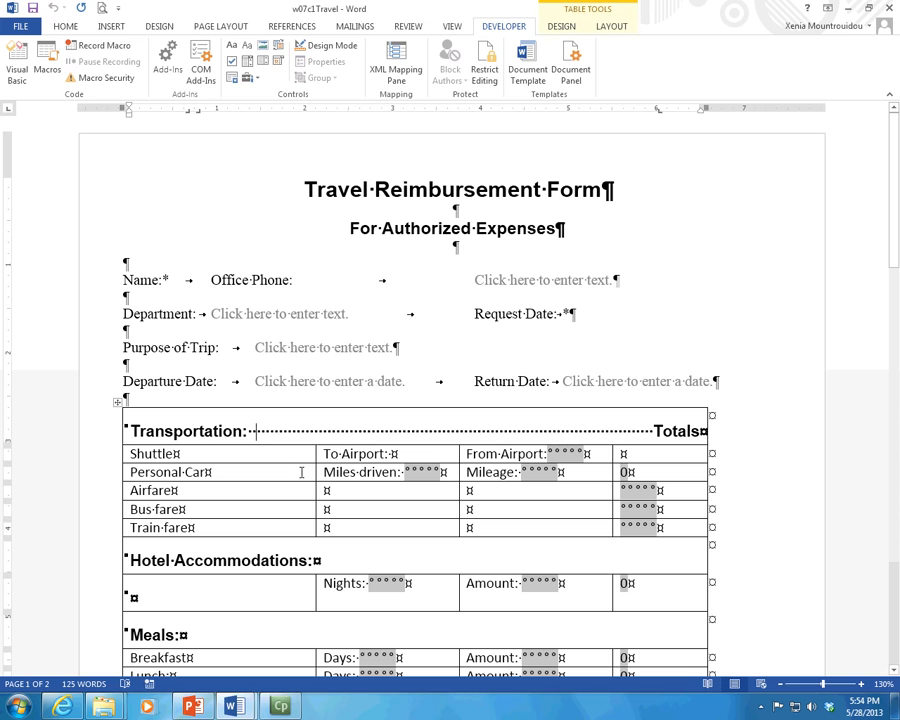
- Replace the asterisk after "Name:" with the "Enter Text" content control using the recorded macro, and select the control
{"action": "left_click", "coordinate": [167, 279]}
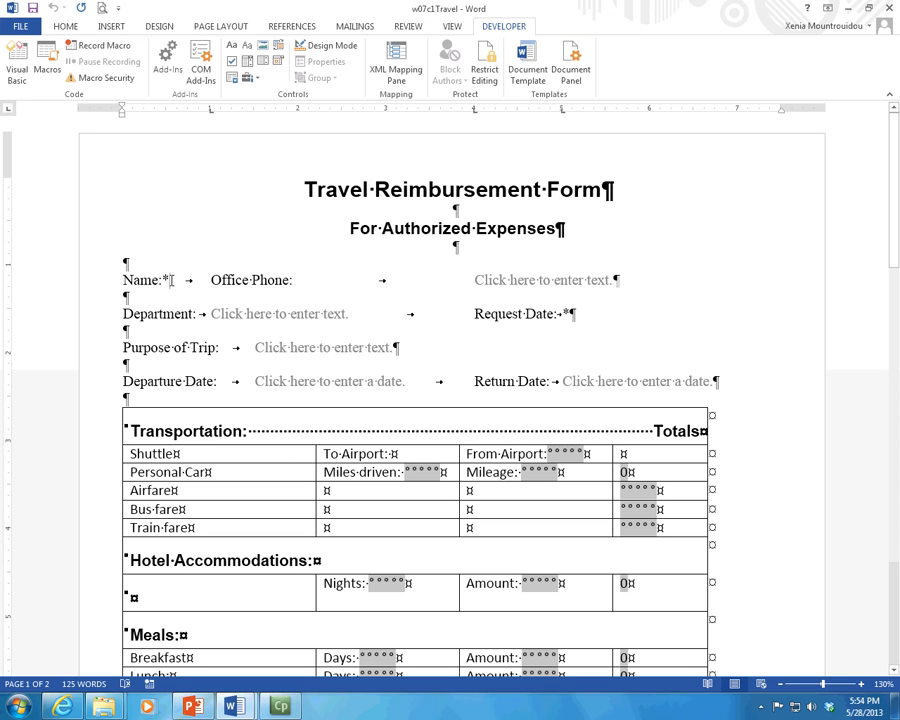
{"action": "key", "text": "BackSpace"}
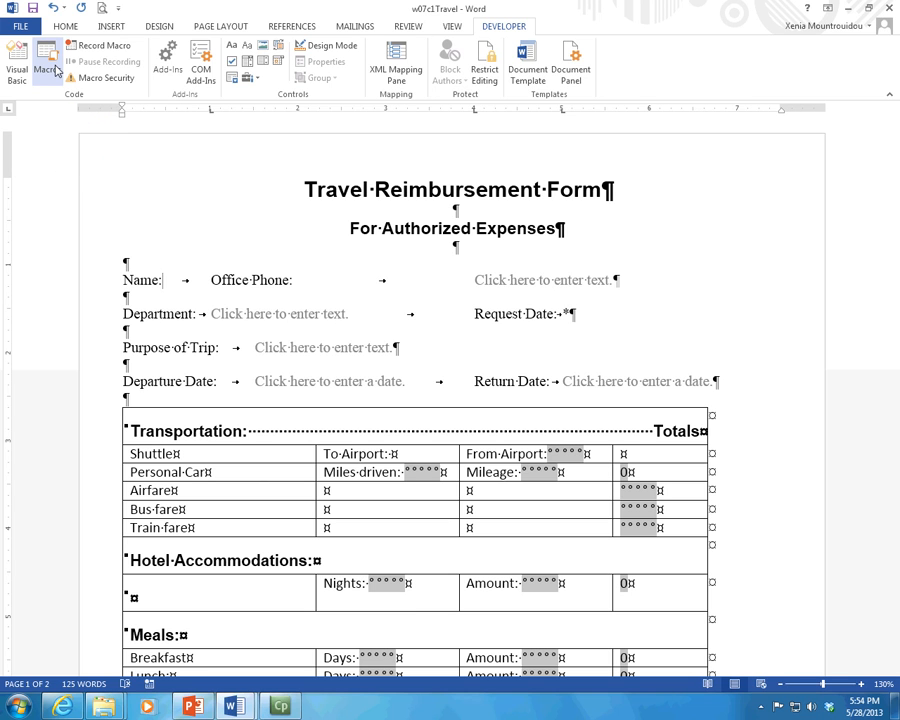
{"action": "key", "text": "ctrl+z"}
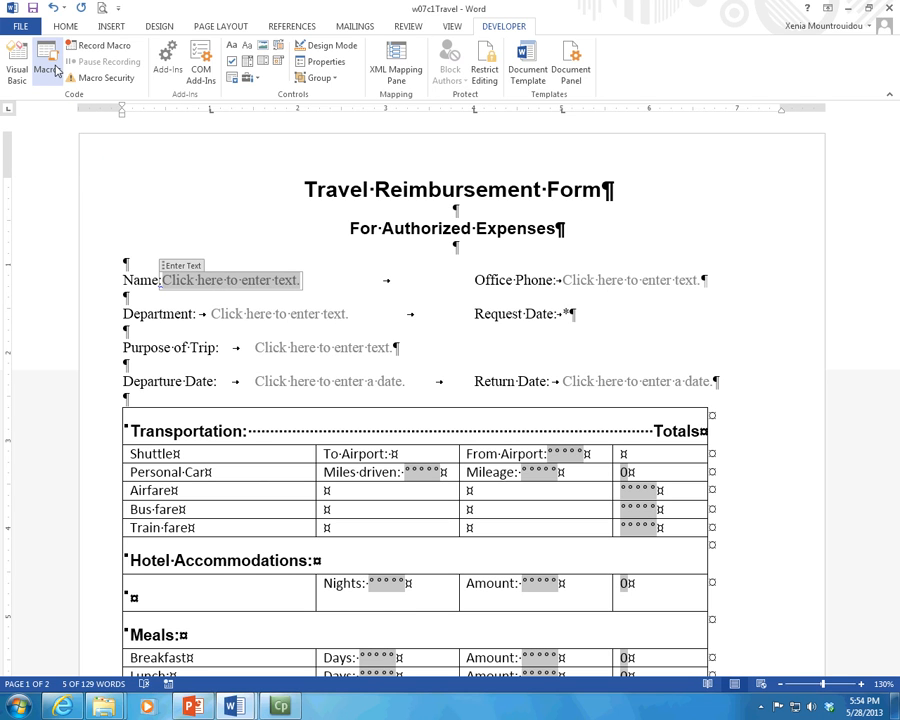
{"action": "left_click", "coordinate": [178, 276]}
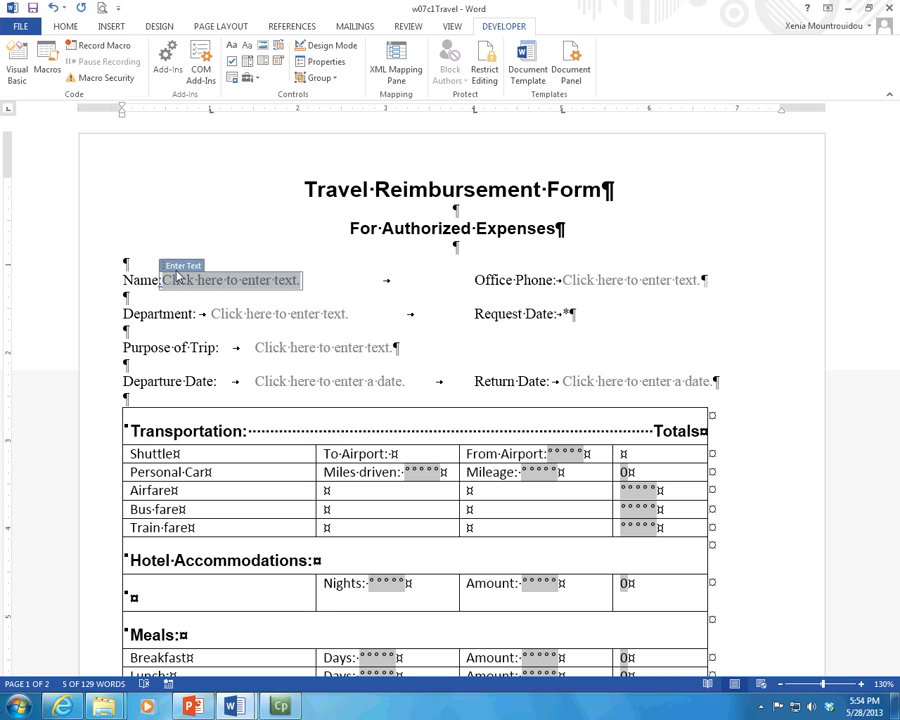
{"action": "left_click", "coordinate": [298, 290]}
{"action": "left_click", "coordinate": [224, 279]}
- Insert an additional "Enter Text" content control before the form title "Travel Reimbursement Form"
{"action": "key", "text": "ctrl+c"}
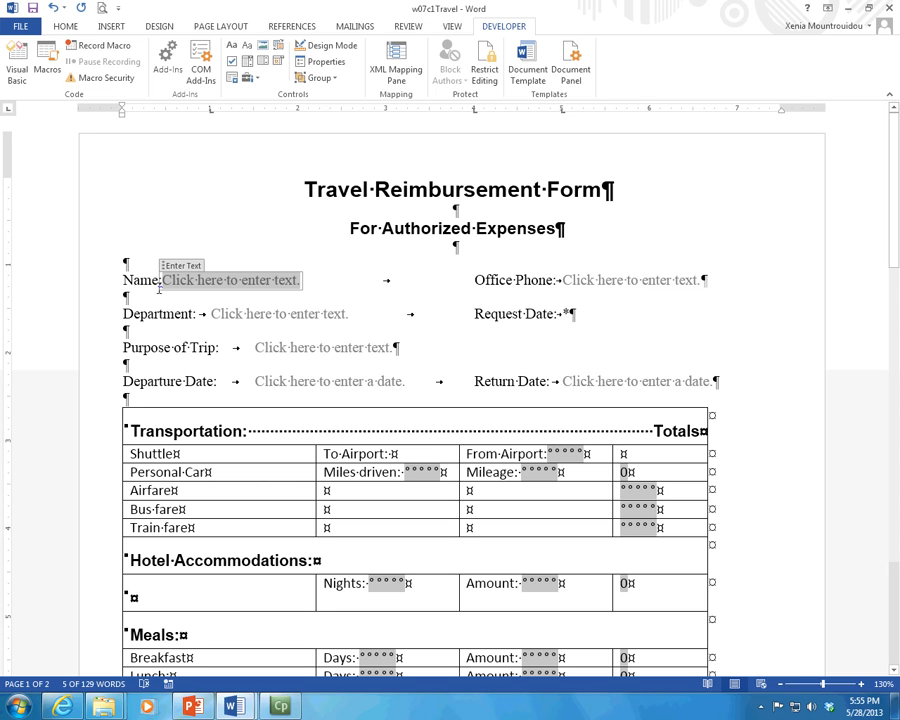
{"action": "left_click", "coordinate": [299, 195]}
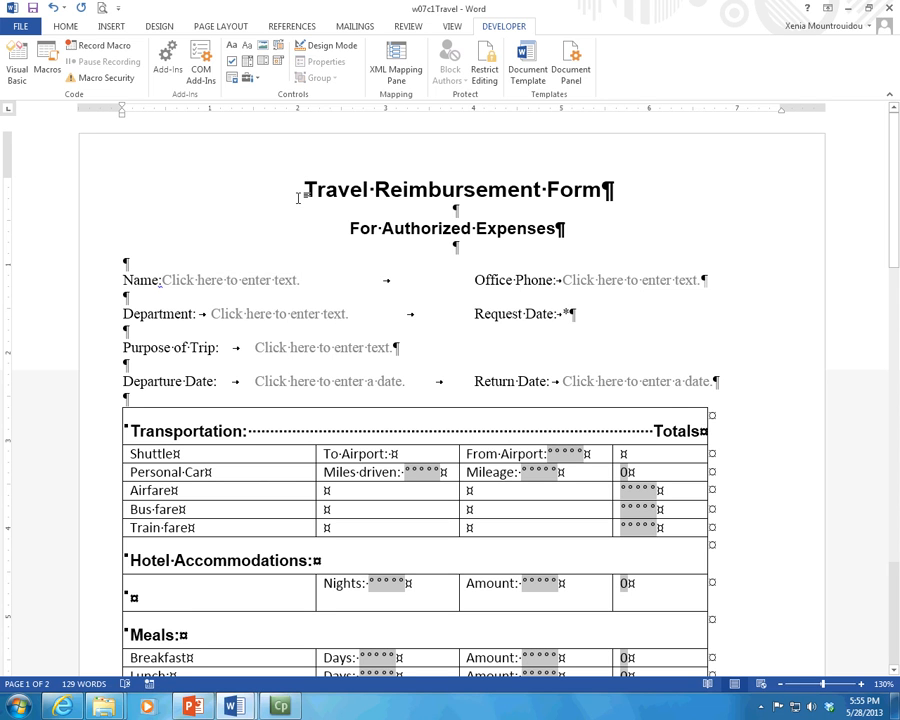
{"action": "key", "text": "ctrl+v"}
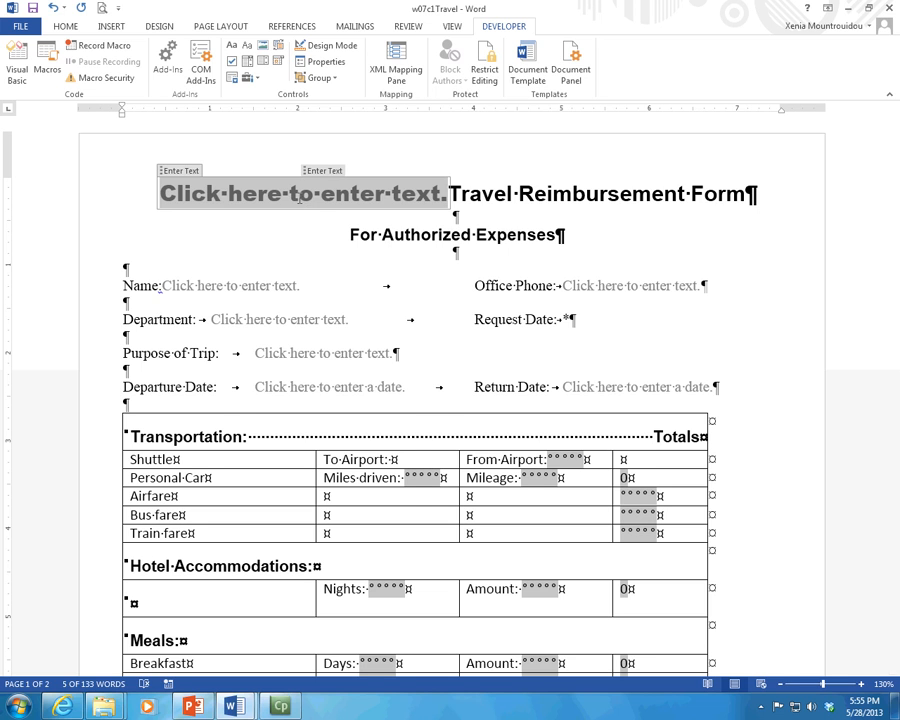
- Remove the "Enter Text" content controls before the form title, switching to Design Mode to delete them
{"action": "key", "text": "Delete"}
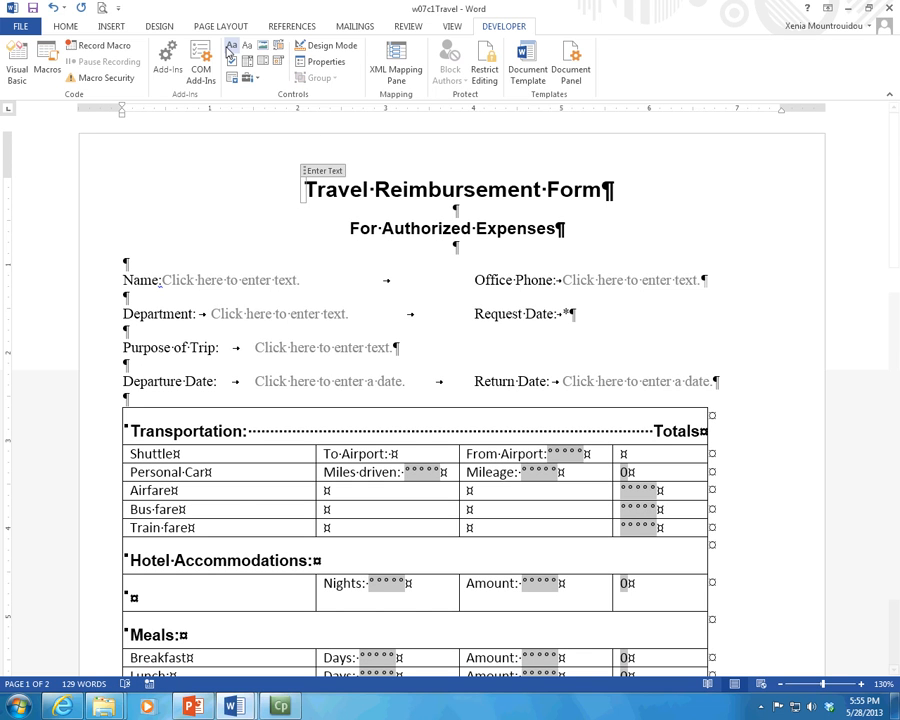
{"action": "left_click", "coordinate": [326, 171]}
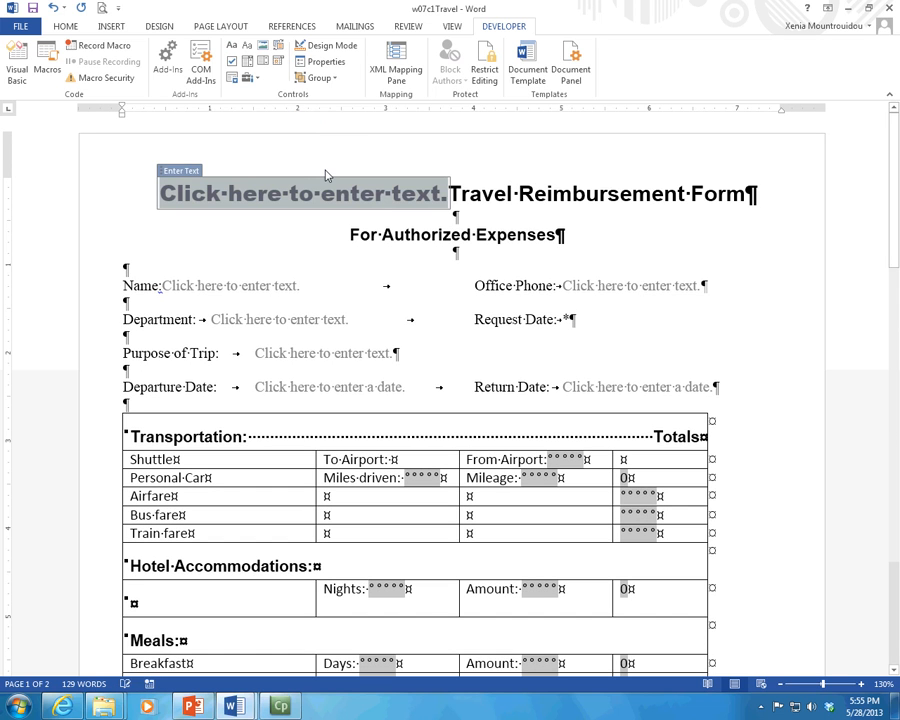
{"action": "key", "text": "Delete"}
{"action": "left_click", "coordinate": [334, 45]}
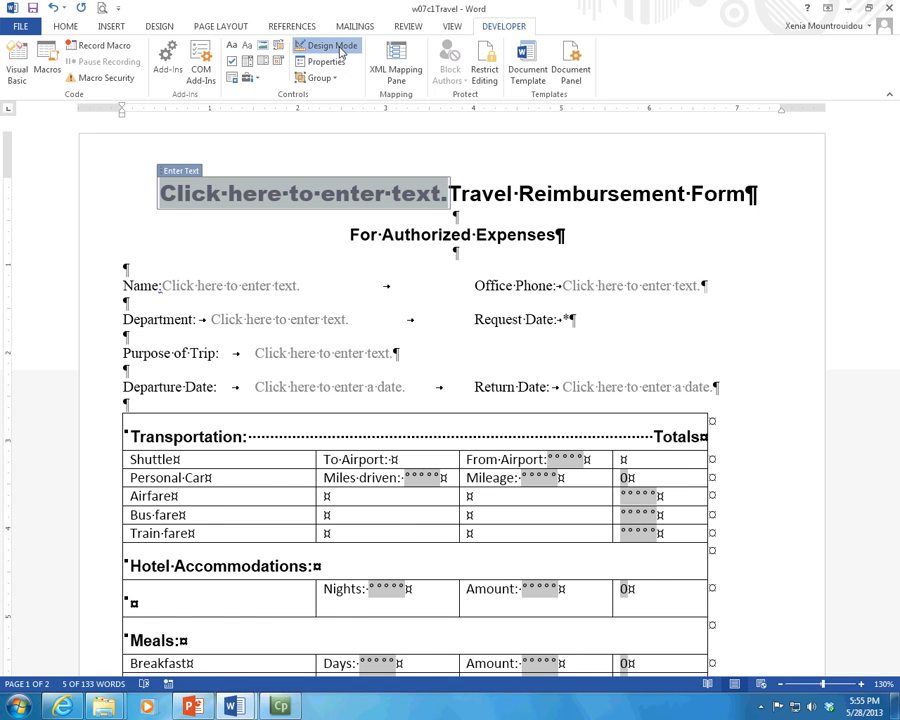
{"action": "key", "text": "Delete"}
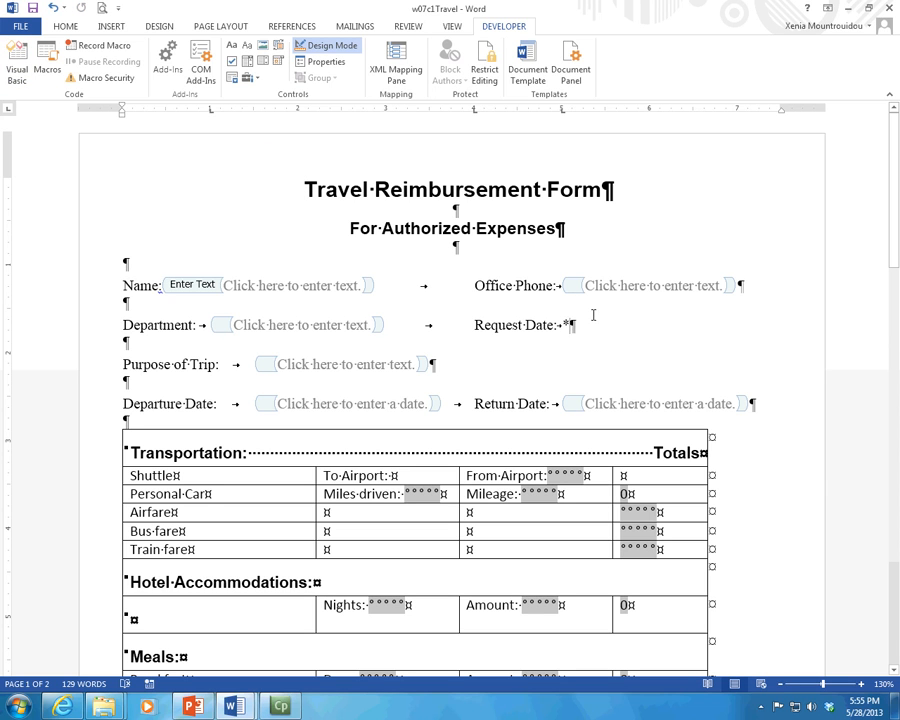
- Replace the asterisk after "Request Date:" with a date picker content control, and open its calendar outside Design Mode
{"action": "key", "text": "BackSpace"}
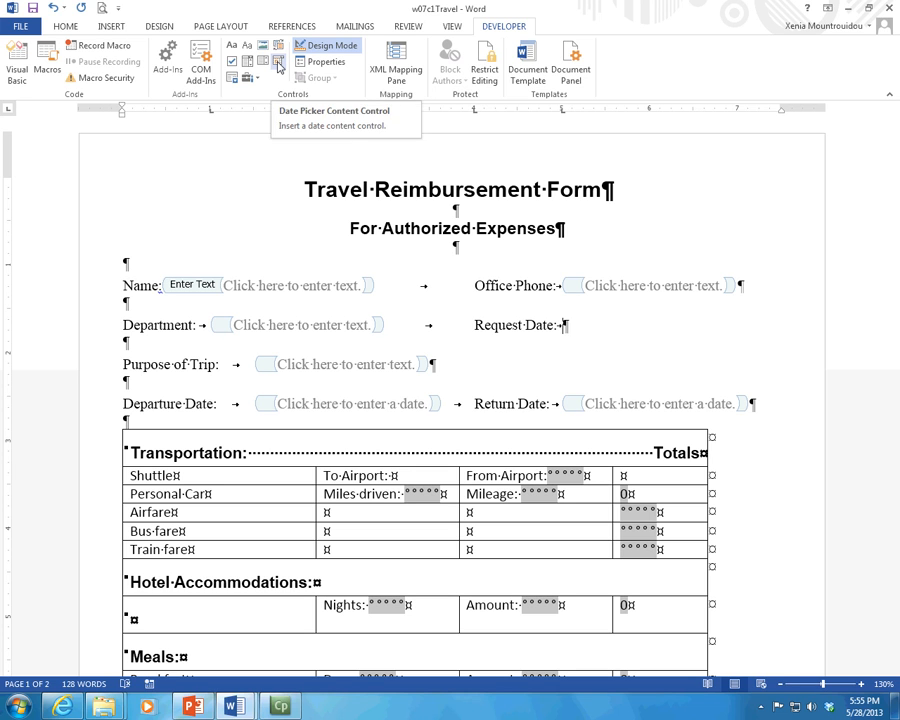
{"action": "left_click", "coordinate": [279, 64]}
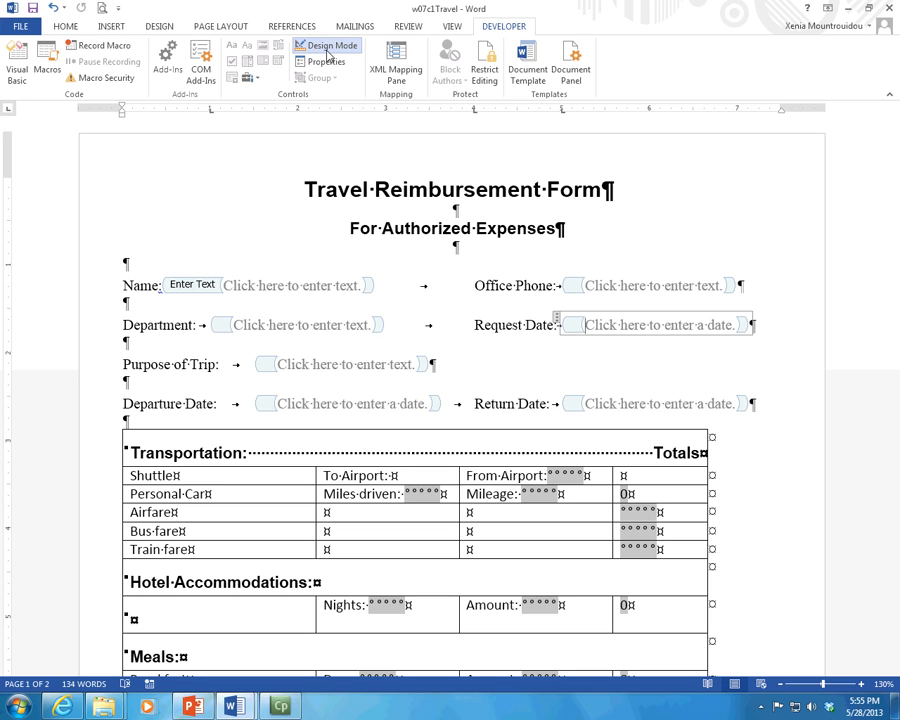
{"action": "left_click", "coordinate": [328, 55]}
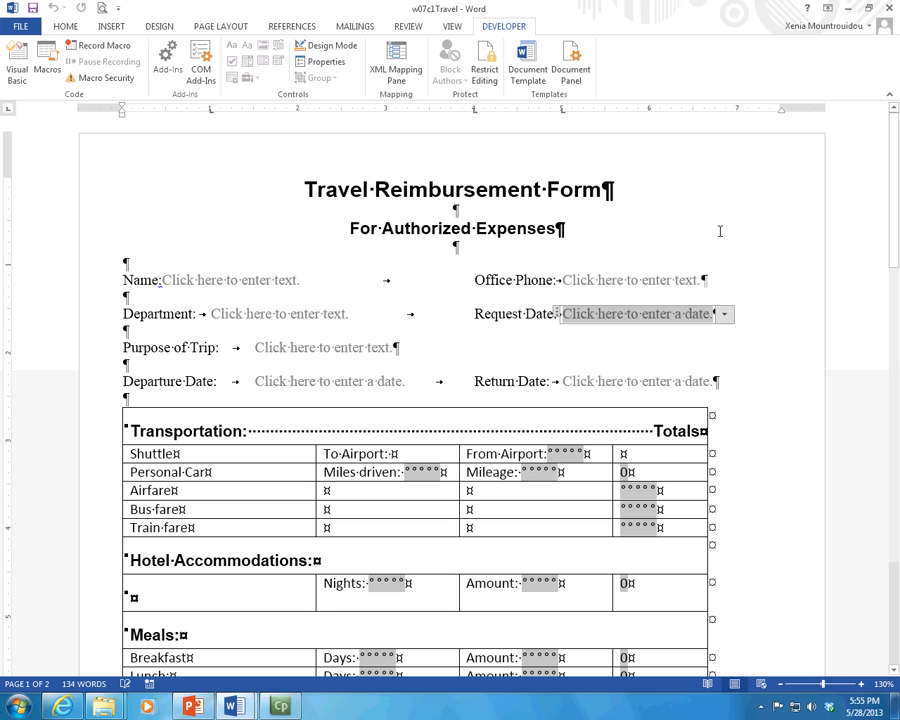
{"action": "left_click", "coordinate": [673, 315]}
{"action": "left_click", "coordinate": [726, 314]}
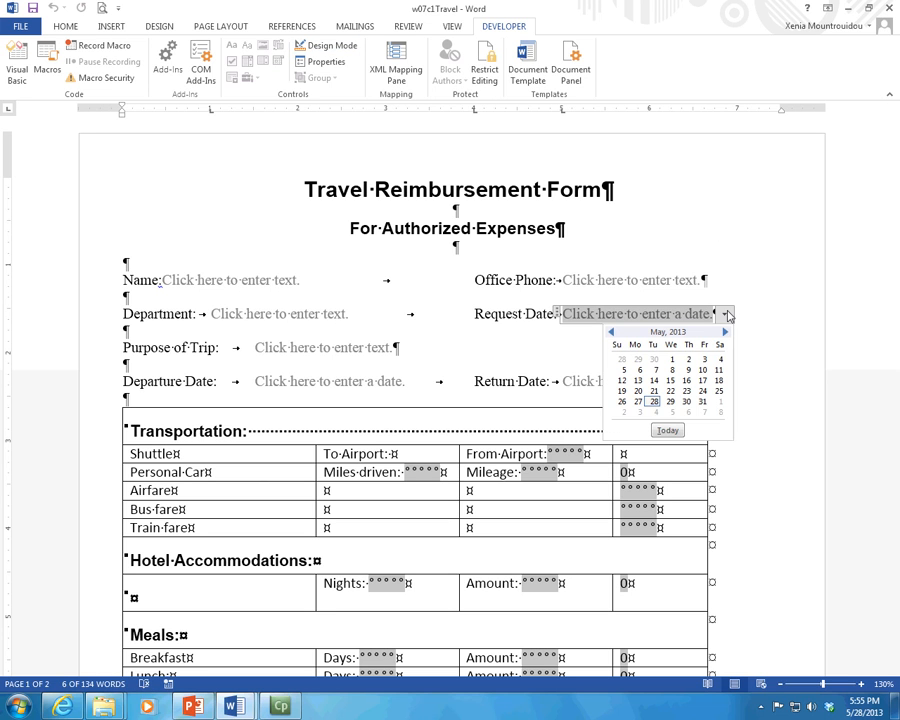
- Try the date 5/29/2013 in the "Request Date:" picker and undo the entry
{"action": "left_click", "coordinate": [669, 401]}
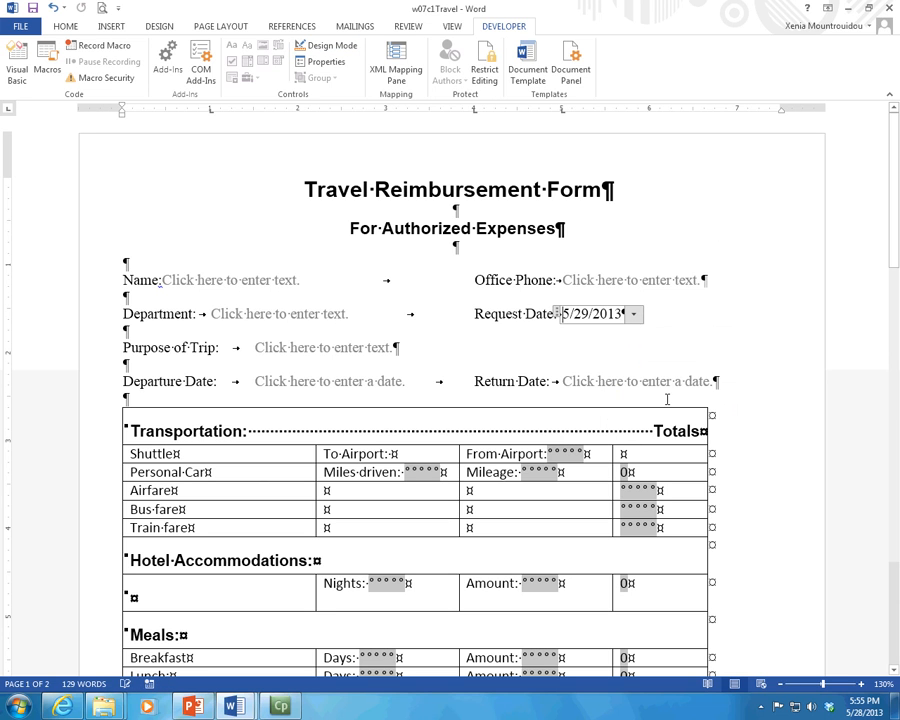
{"action": "left_click", "coordinate": [633, 315]}
{"action": "left_click", "coordinate": [721, 327]}
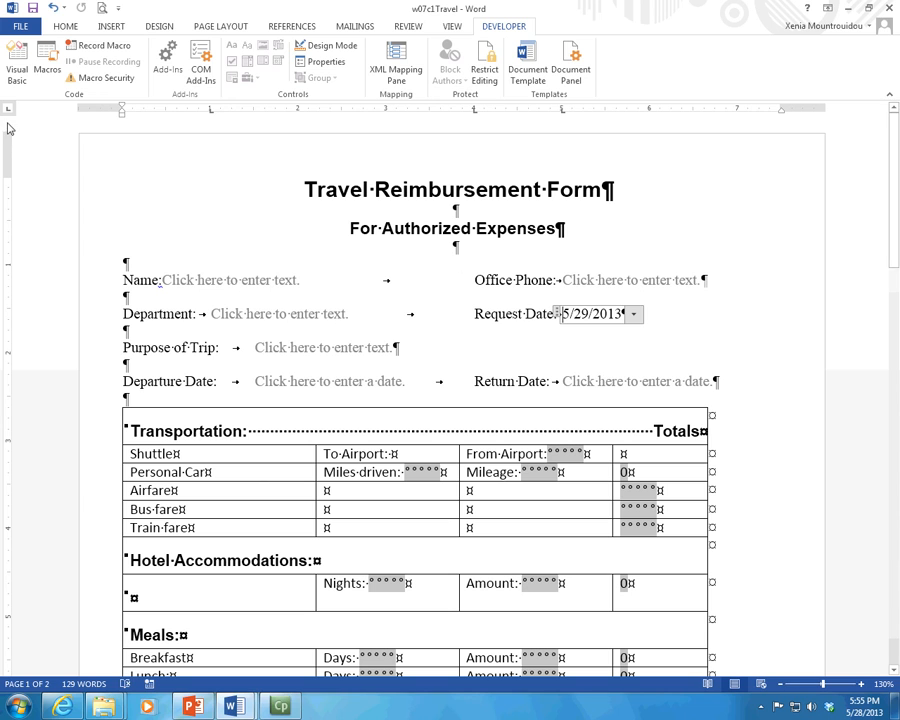
{"action": "left_click", "coordinate": [53, 7]}
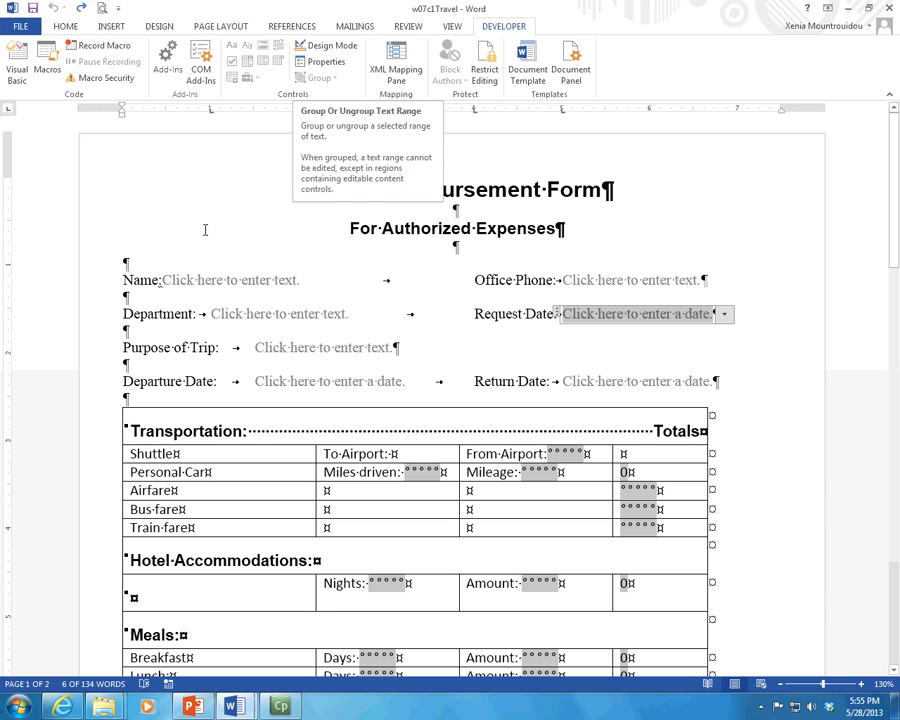
- Insert a plain text content control after "To Airport:" in the Shuttle row of the Transportation table
{"action": "left_click", "coordinate": [173, 280]}
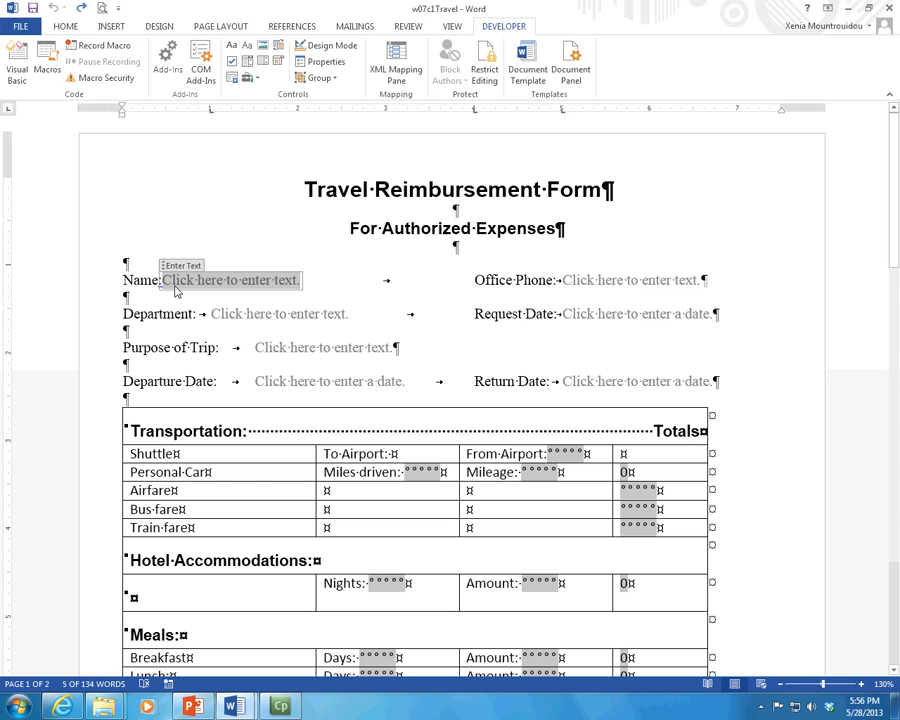
{"action": "left_click", "coordinate": [404, 453]}
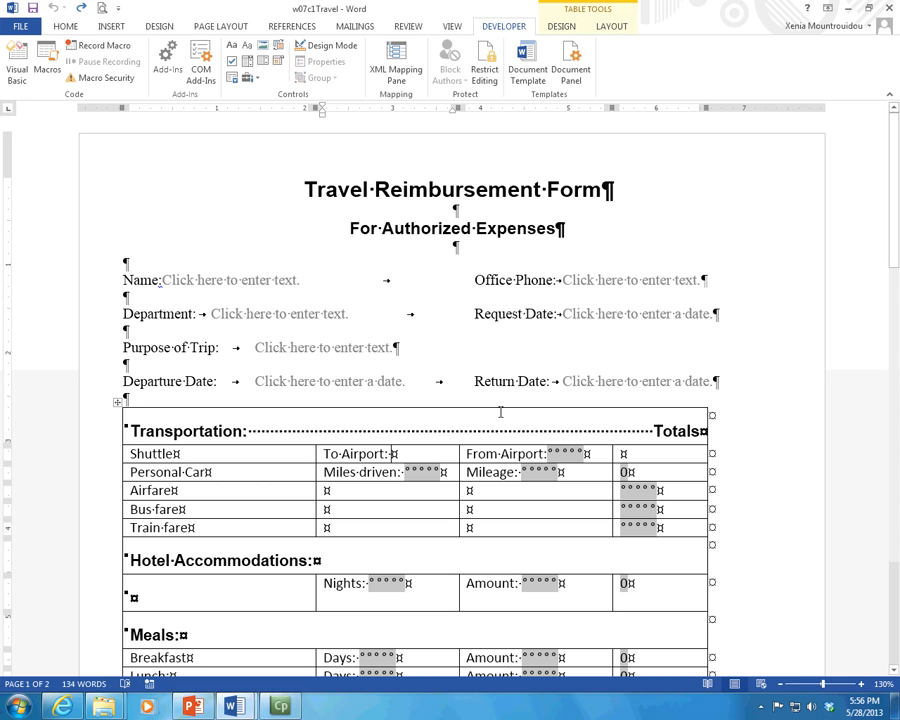
{"action": "left_click", "coordinate": [247, 55]}
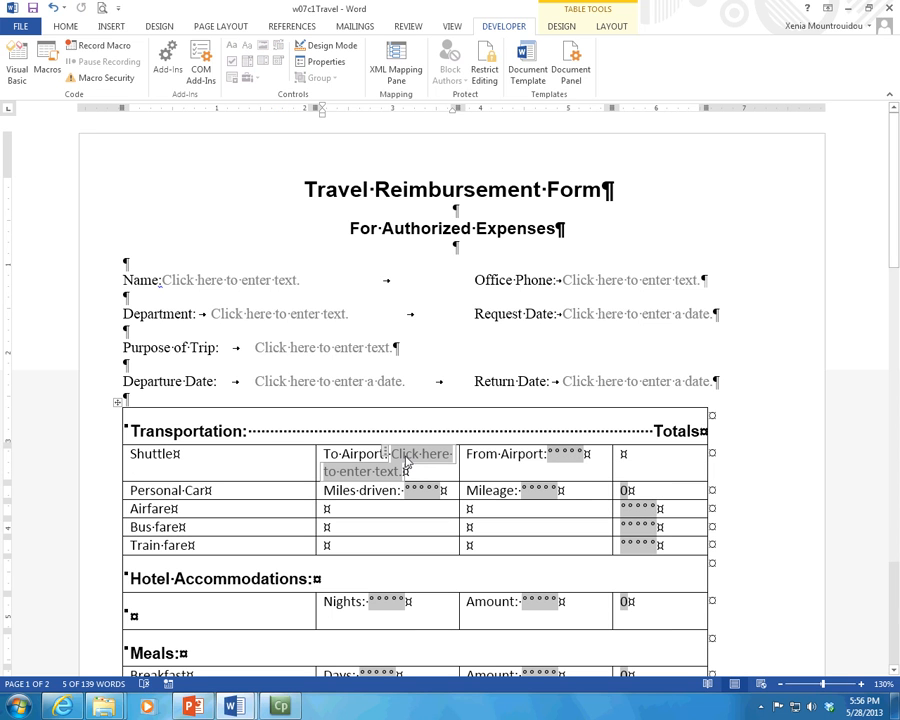
- Set the color of the "To Airport:" content control to pink in its properties, keeping it shown as a bounding box
{"action": "left_click", "coordinate": [322, 61]}
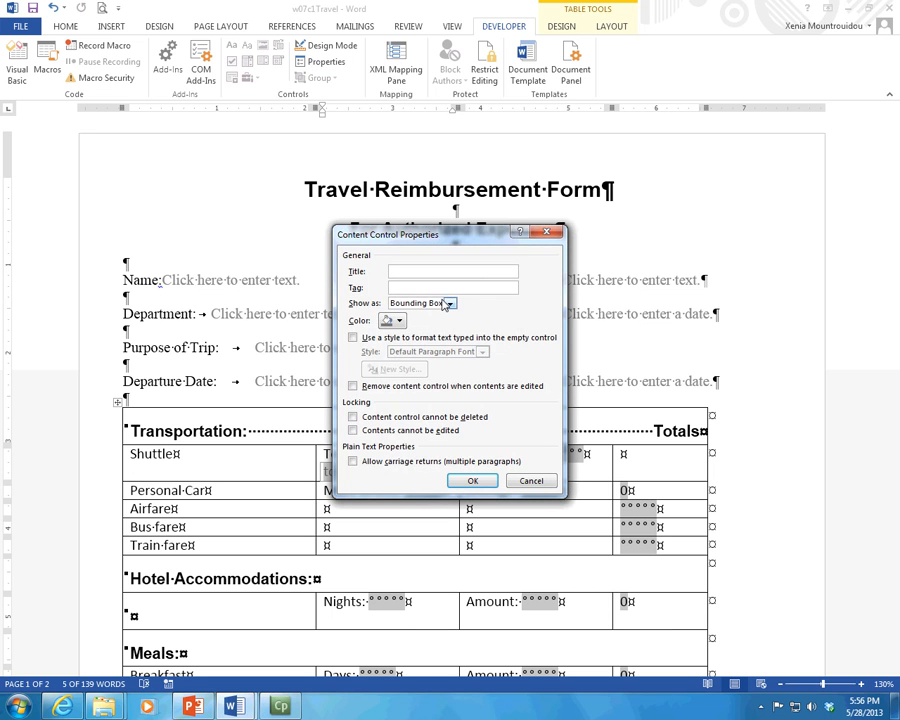
{"action": "left_click", "coordinate": [395, 320]}
{"action": "left_click", "coordinate": [409, 386]}
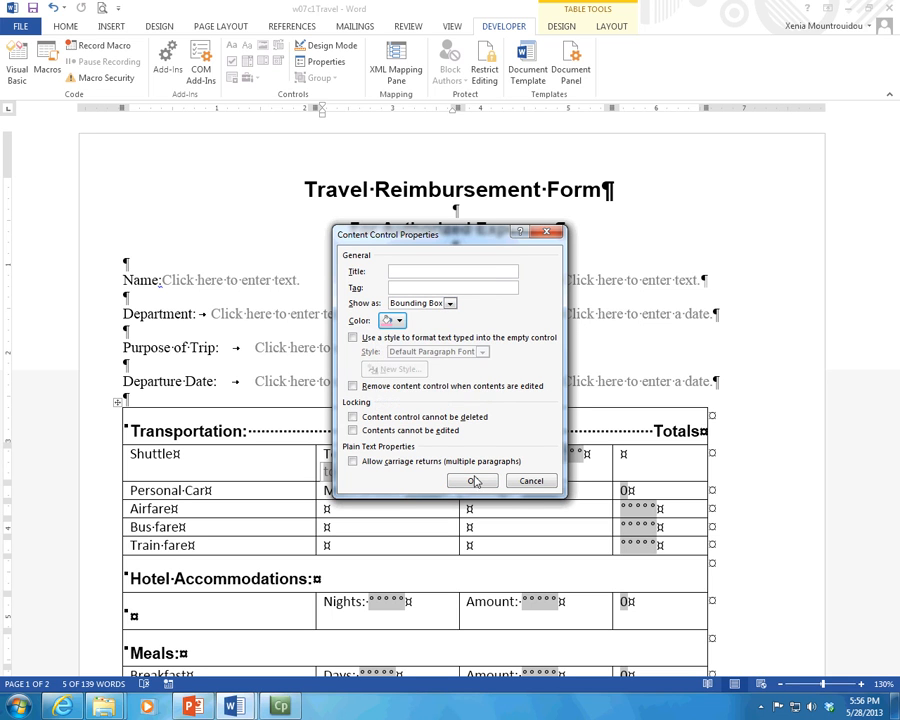
{"action": "left_click", "coordinate": [473, 480]}
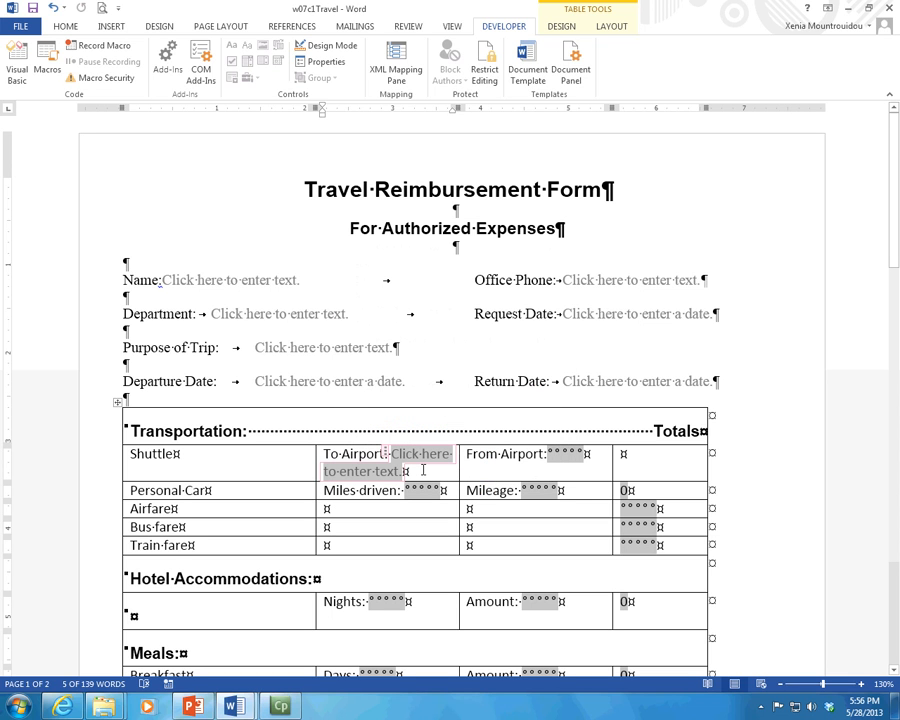
- Insert a check box content control after "Personal Car" in the Transportation table
{"action": "left_click", "coordinate": [647, 459]}
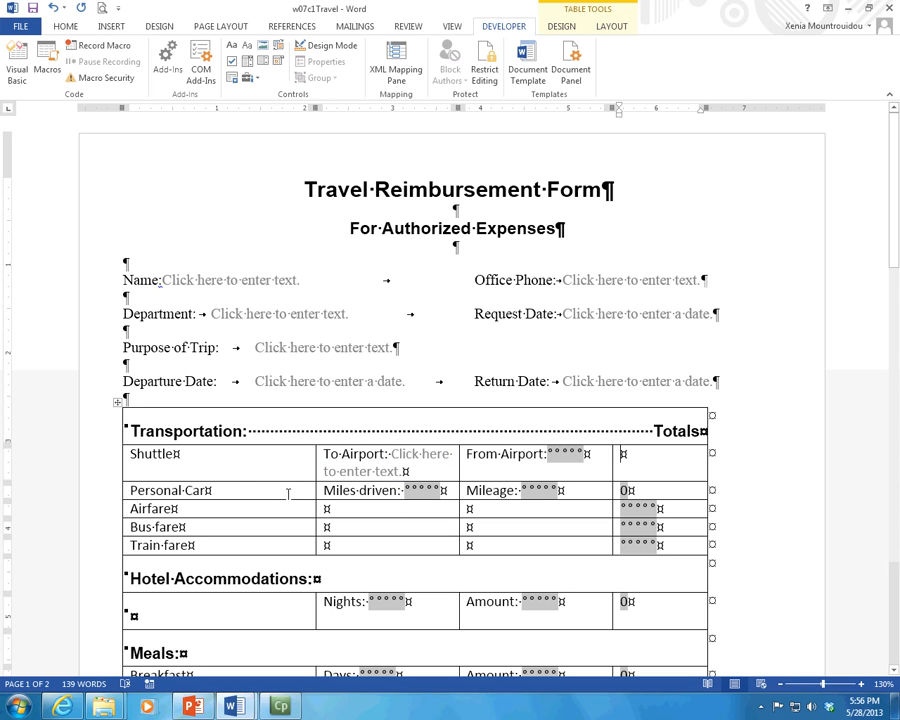
{"action": "left_click", "coordinate": [229, 493]}
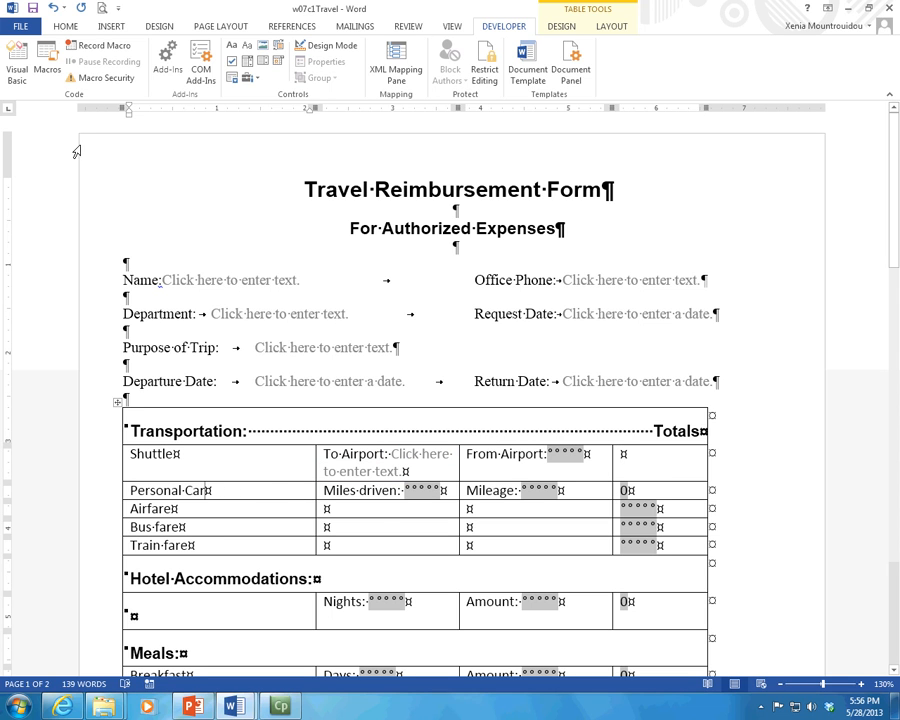
{"action": "left_click", "coordinate": [233, 62]}
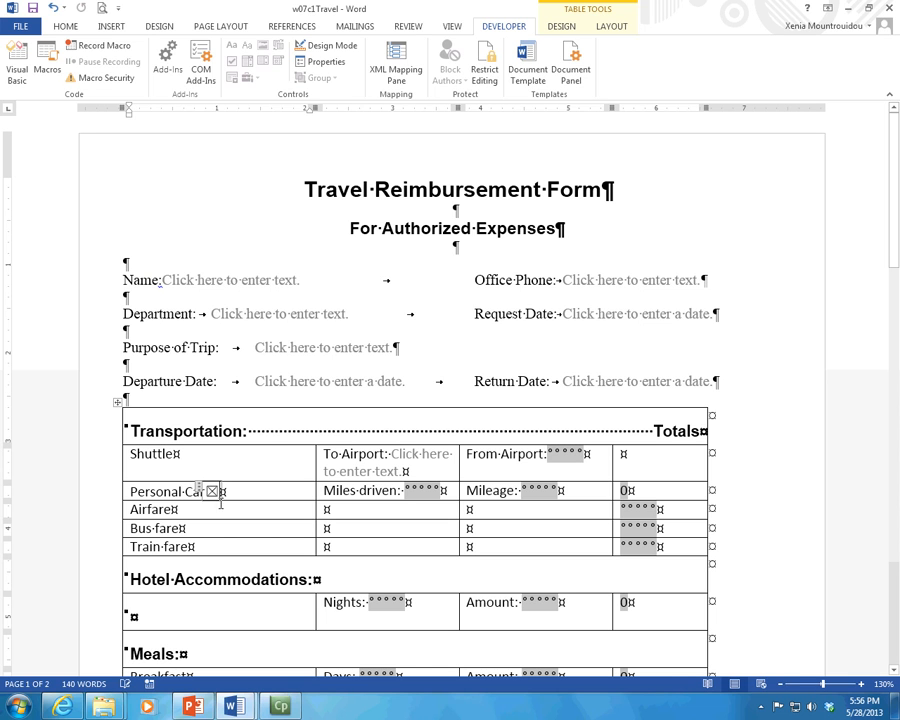
- Switch to Design Mode and examine the properties of the "To Airport:" content control without changing them
{"action": "left_click", "coordinate": [338, 45]}
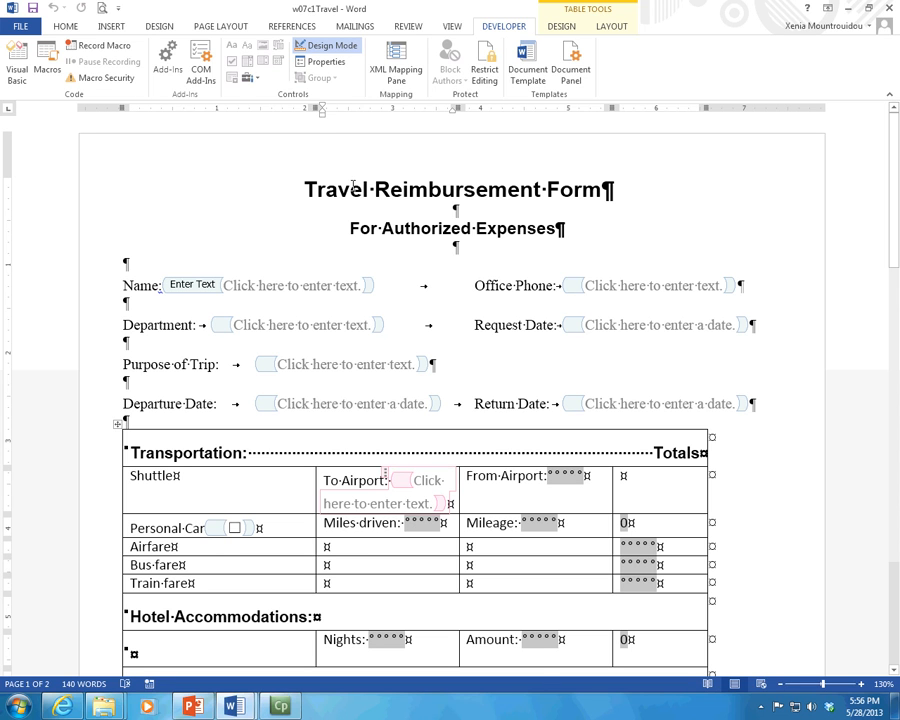
{"action": "left_click", "coordinate": [326, 62]}
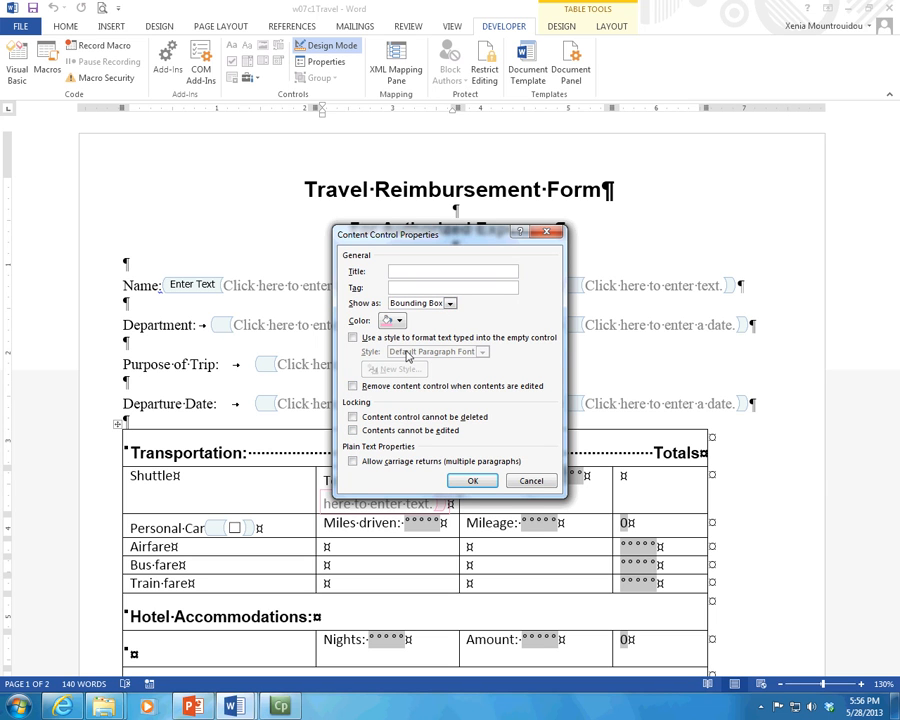
{"action": "left_click", "coordinate": [528, 481]}
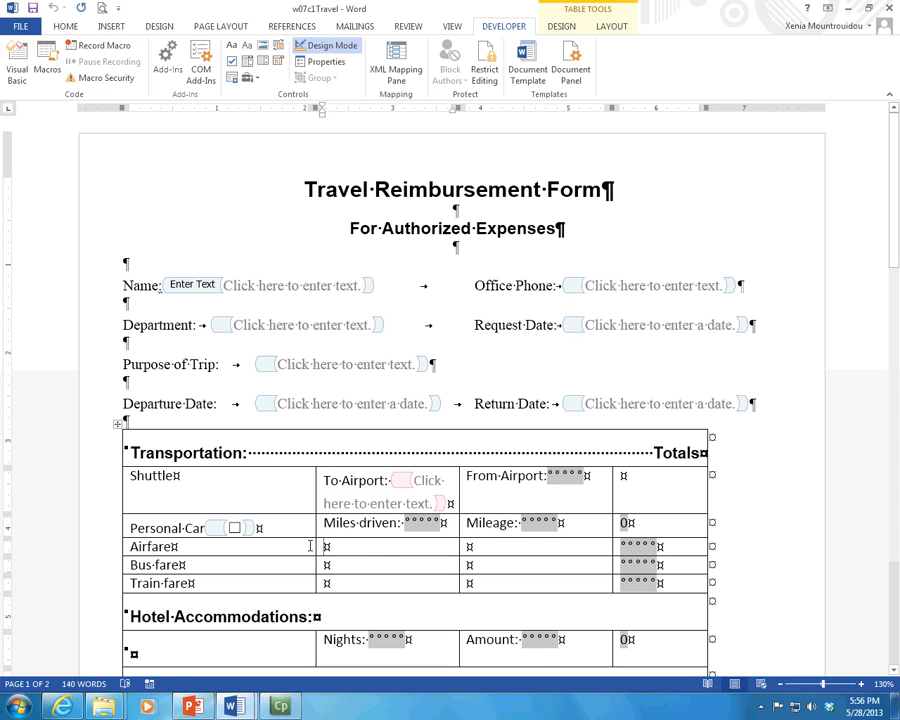
- Insert an ActiveX text box in the empty cell beside "Airfare" in the Transportation table
{"action": "left_click", "coordinate": [544, 523]}
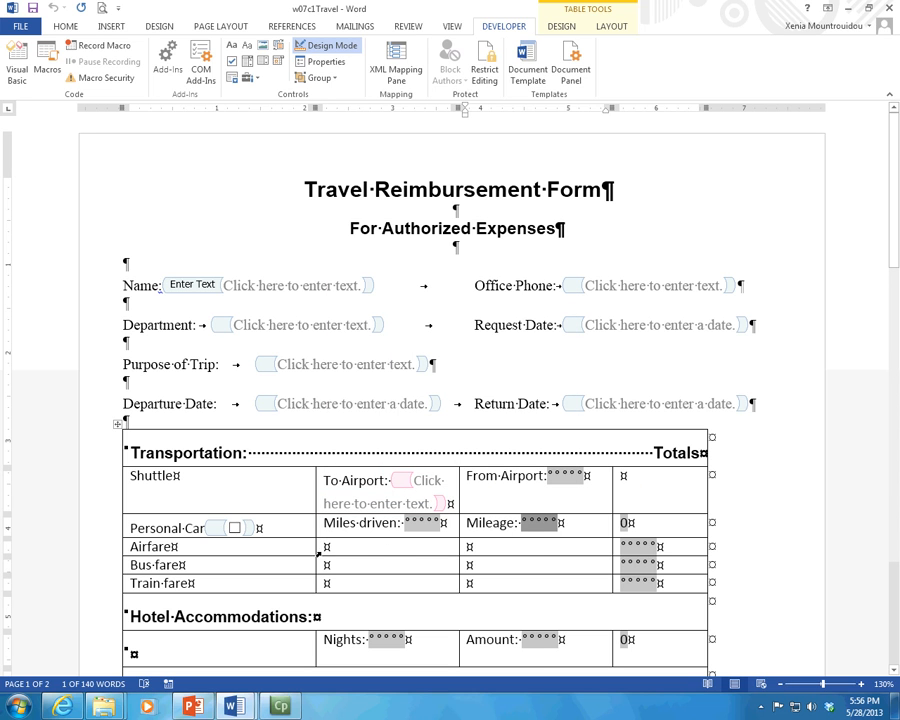
{"action": "left_click", "coordinate": [345, 547]}
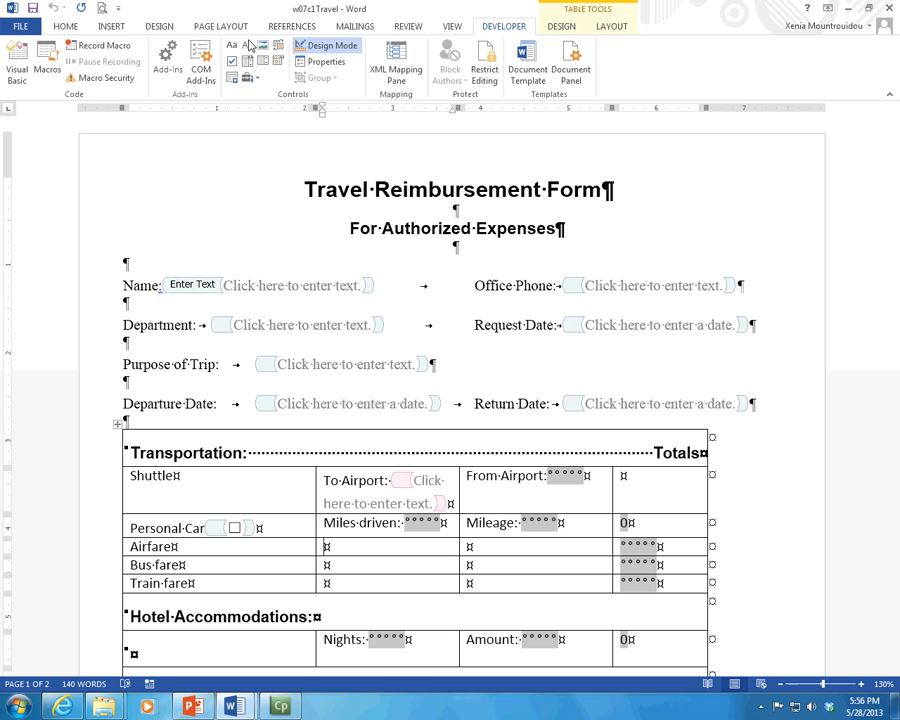
{"action": "left_click", "coordinate": [253, 79]}
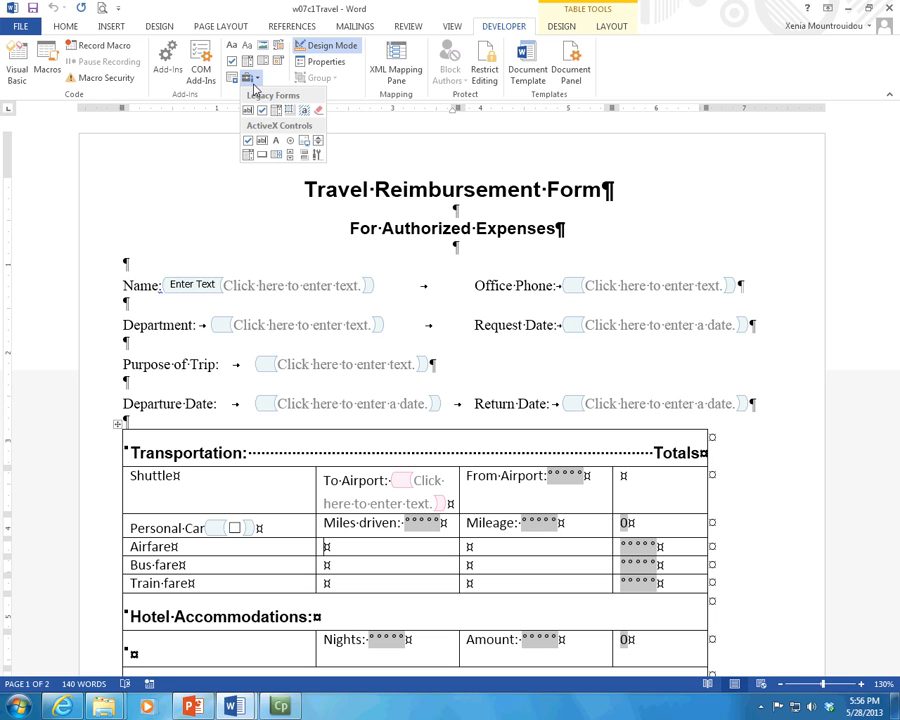
{"action": "left_click", "coordinate": [262, 146]}
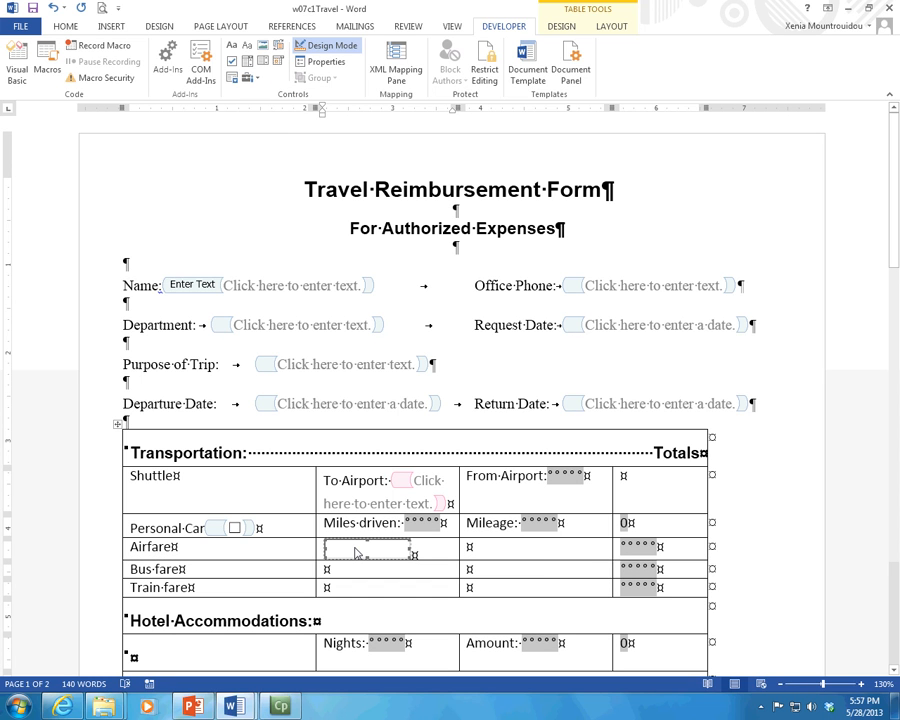
- Set the Airfare text box's AutoSize property to True and close its properties
{"action": "left_click", "coordinate": [326, 61]}
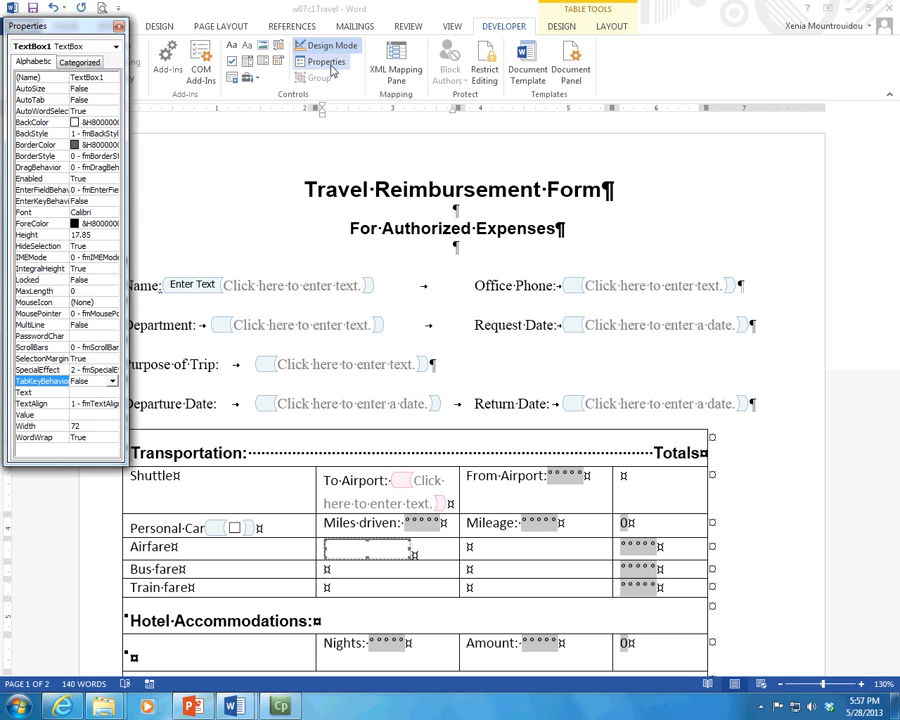
{"action": "left_click", "coordinate": [101, 90]}
{"action": "left_click", "coordinate": [110, 89]}
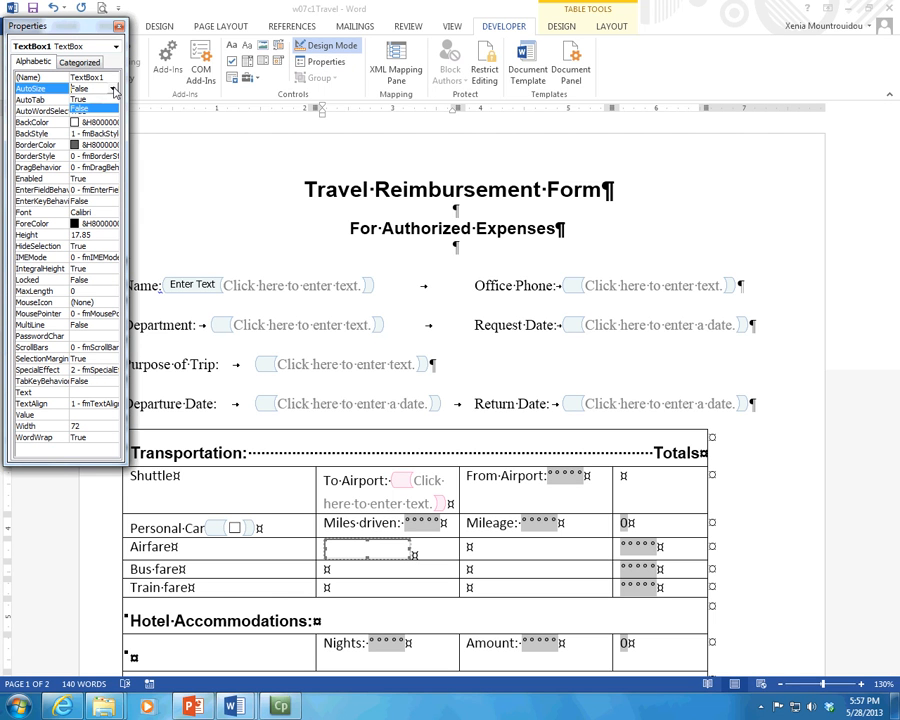
{"action": "left_click", "coordinate": [104, 100]}
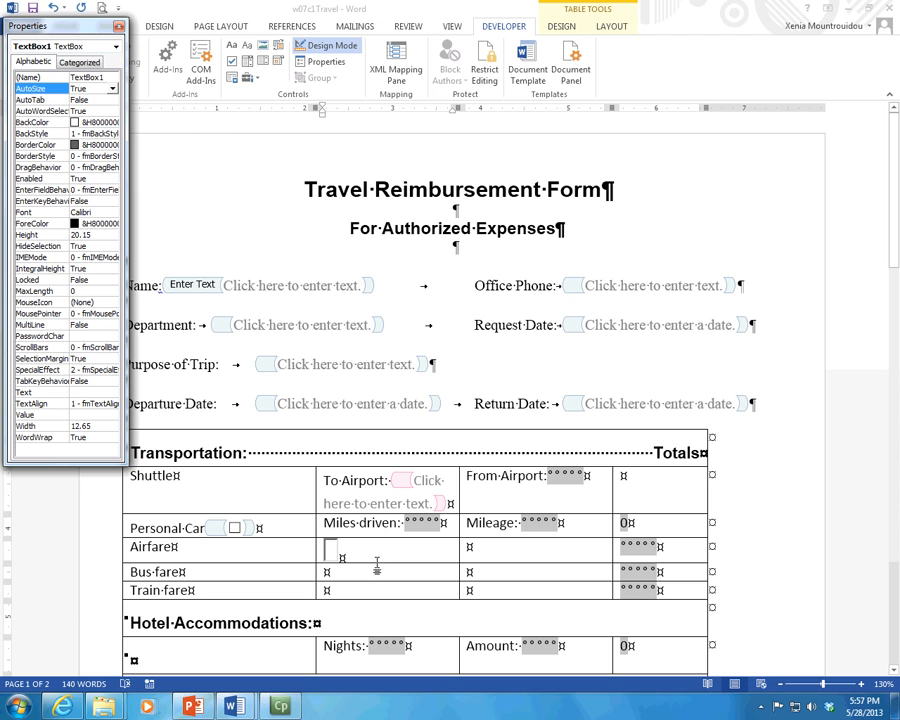
{"action": "left_click", "coordinate": [331, 550]}
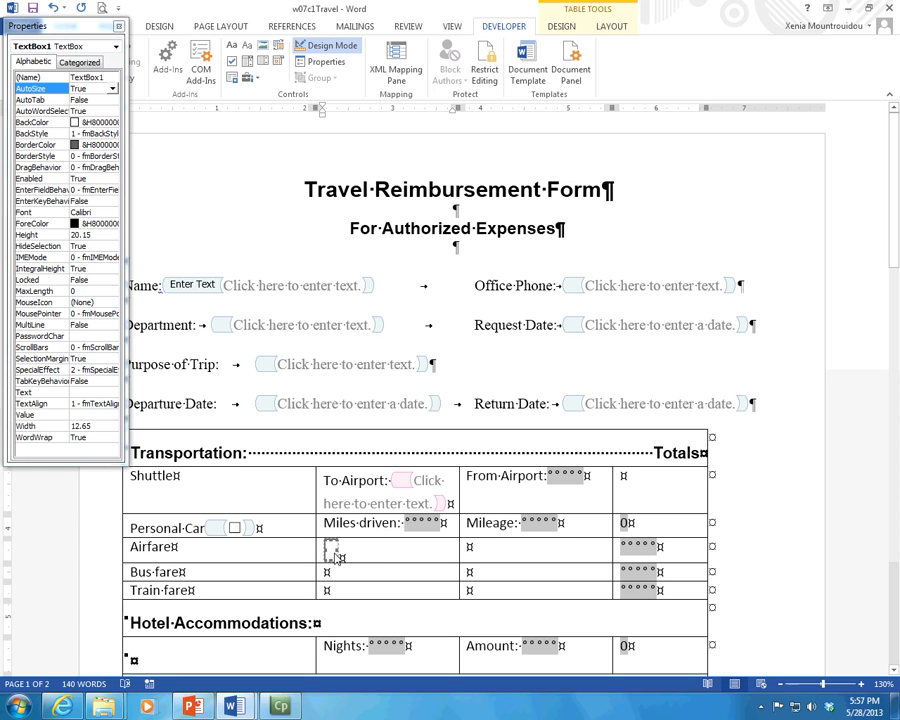
{"action": "left_click", "coordinate": [118, 26]}
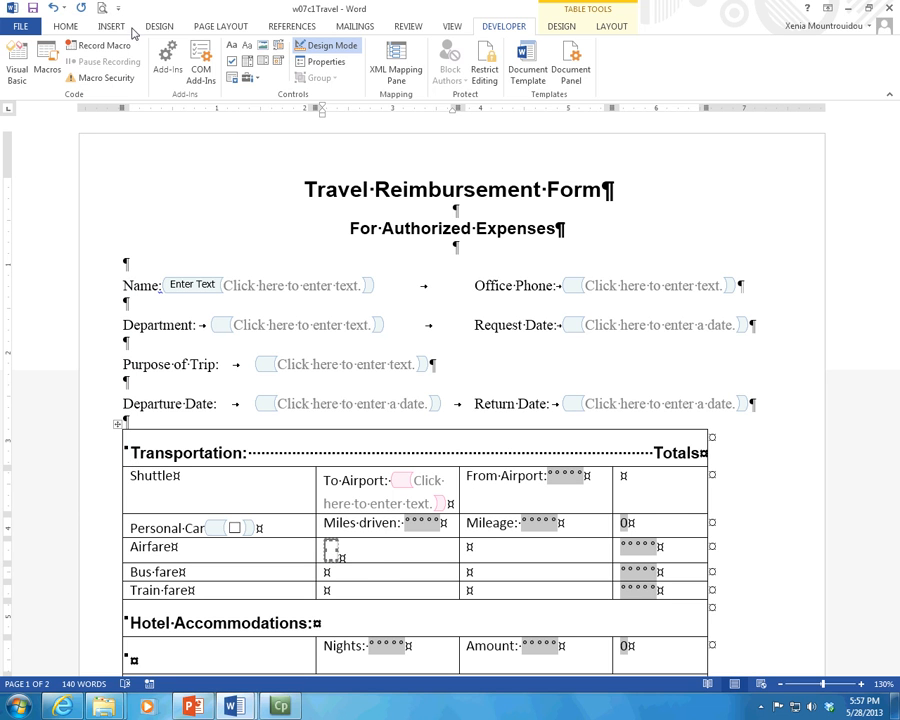
- Leave Design Mode and enter the sample text "dlskjfa;ldsjfl;kds" in the Airfare text box
{"action": "left_click", "coordinate": [337, 53]}
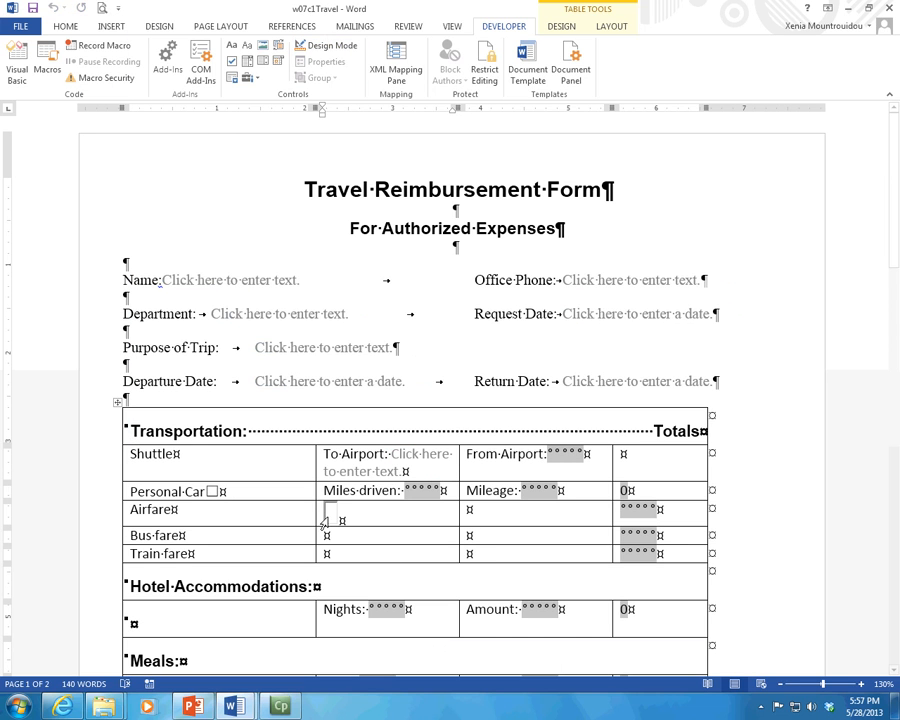
{"action": "left_click", "coordinate": [344, 510]}
{"action": "type", "text": "dlskjfa;ldsjfl;kds"}
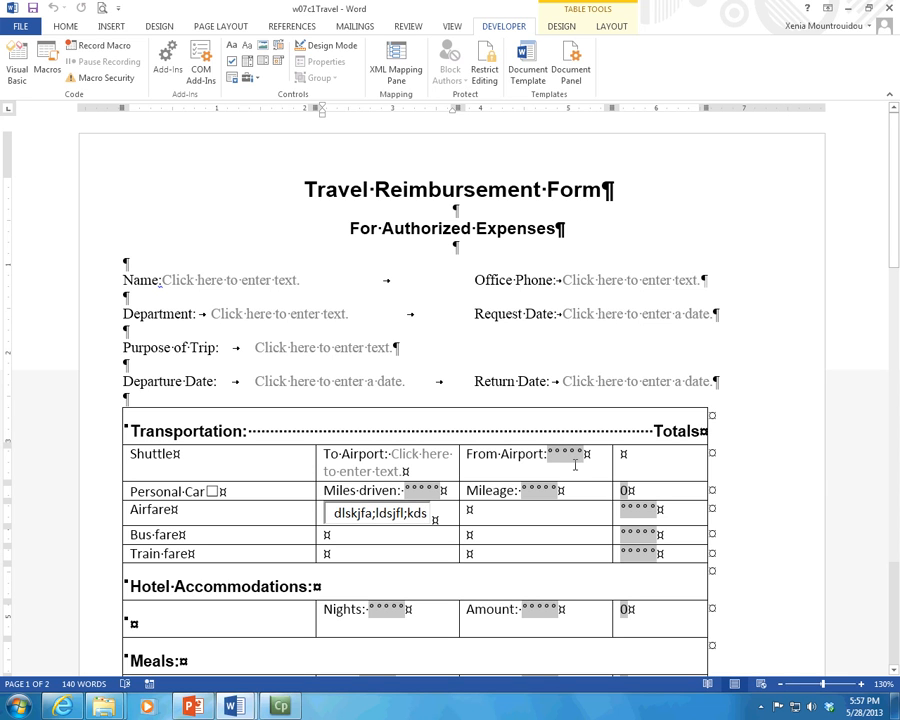
{"action": "left_click", "coordinate": [526, 541]}
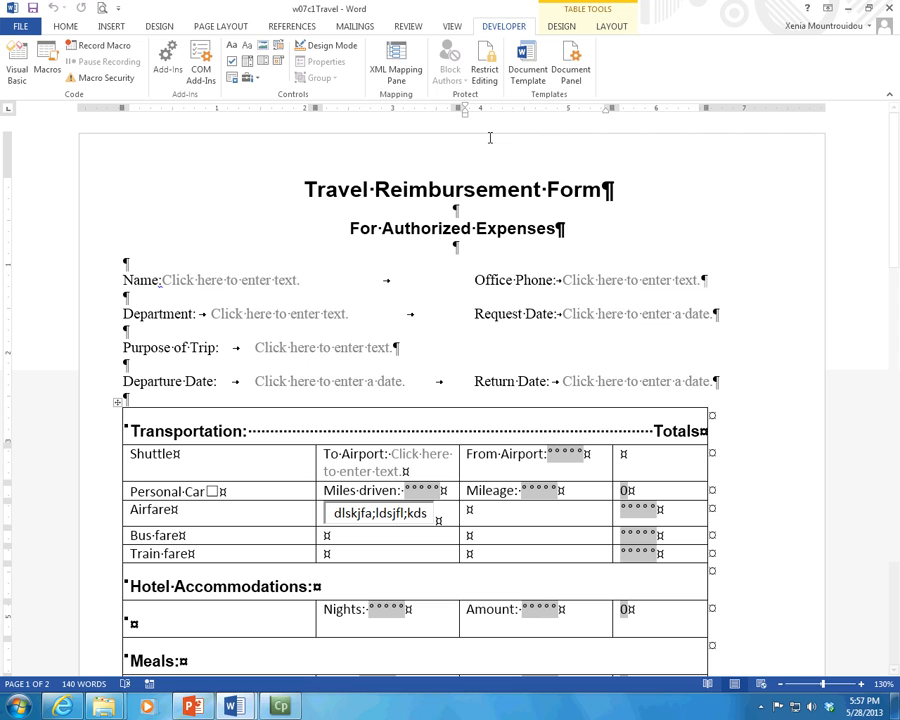
- Examine the type options of the Amount form field in the second Other Expenses row, and cancel without changes
{"action": "scroll", "coordinate": [508, 487], "scroll_direction": "down", "scroll_amount": 2}
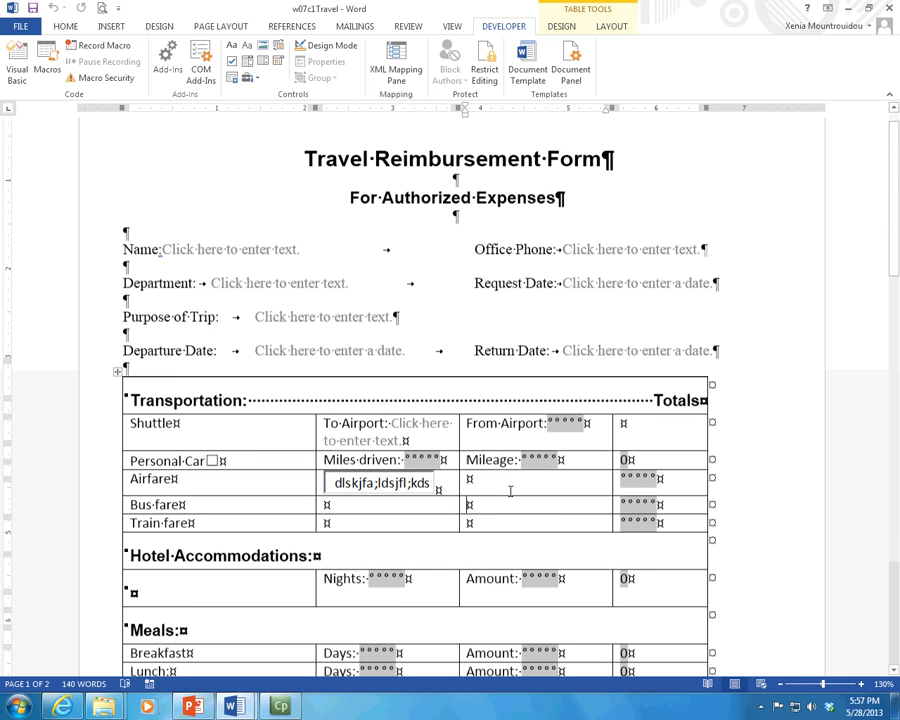
{"action": "scroll", "coordinate": [510, 491], "scroll_direction": "down", "scroll_amount": 7}
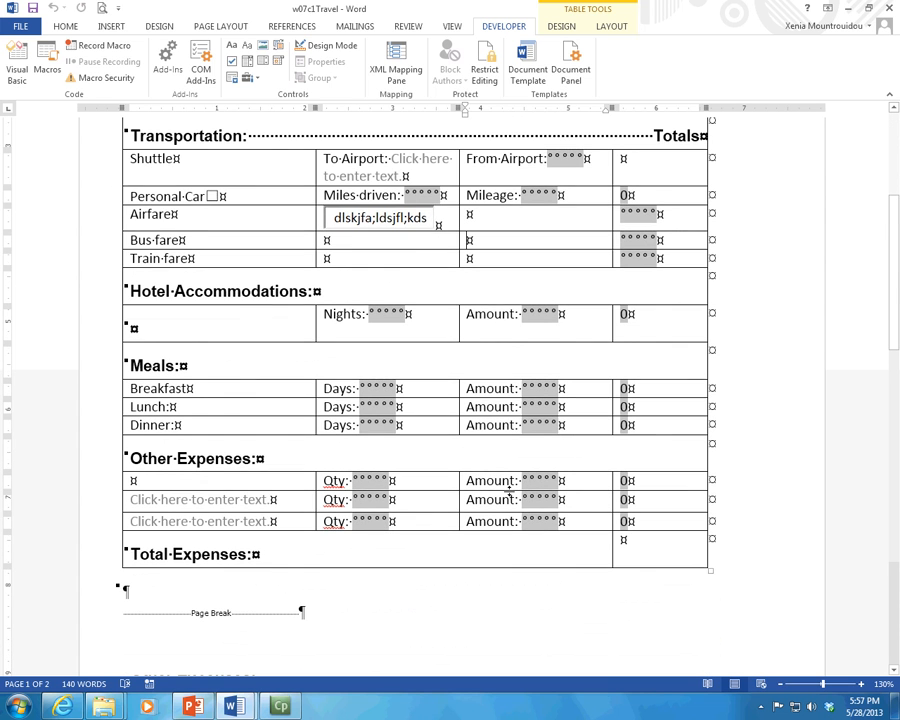
{"action": "left_click", "coordinate": [549, 415]}
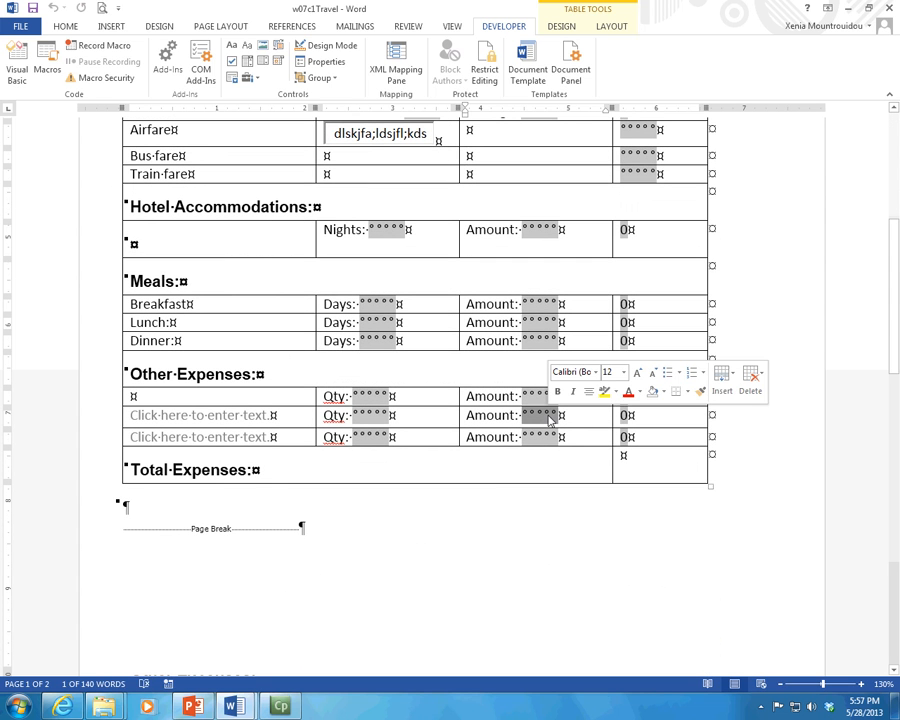
{"action": "double_click", "coordinate": [549, 416]}
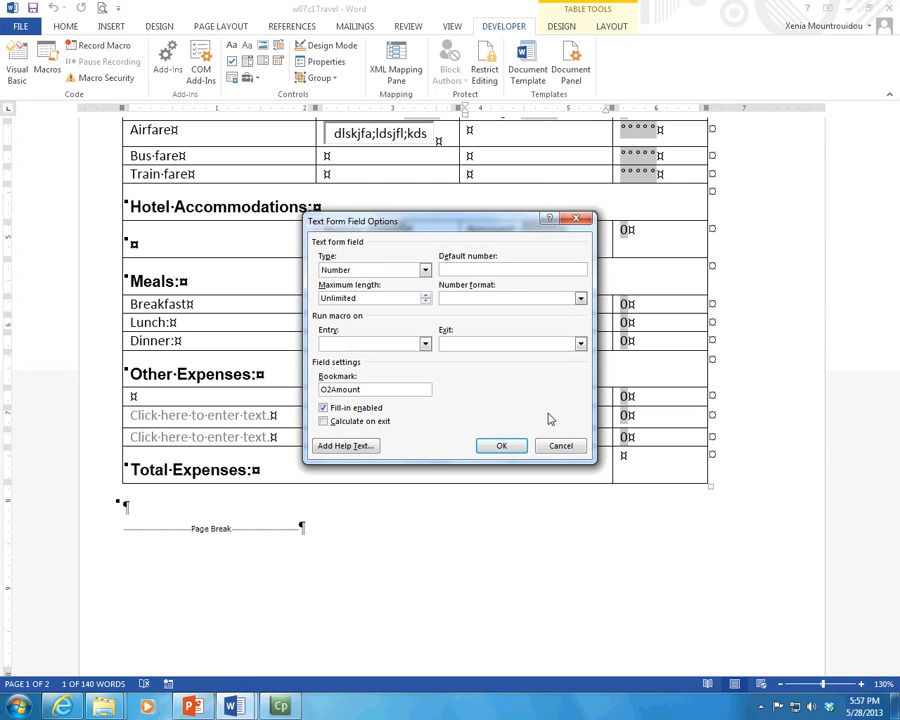
{"action": "left_click", "coordinate": [368, 270]}
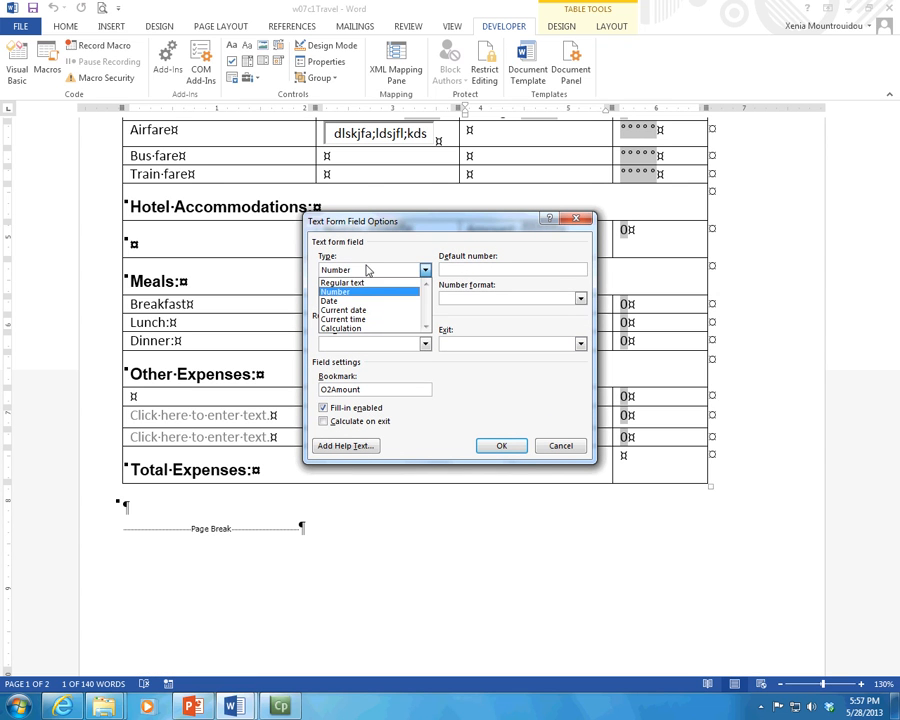
{"action": "left_click", "coordinate": [368, 291]}
{"action": "left_click", "coordinate": [557, 444]}
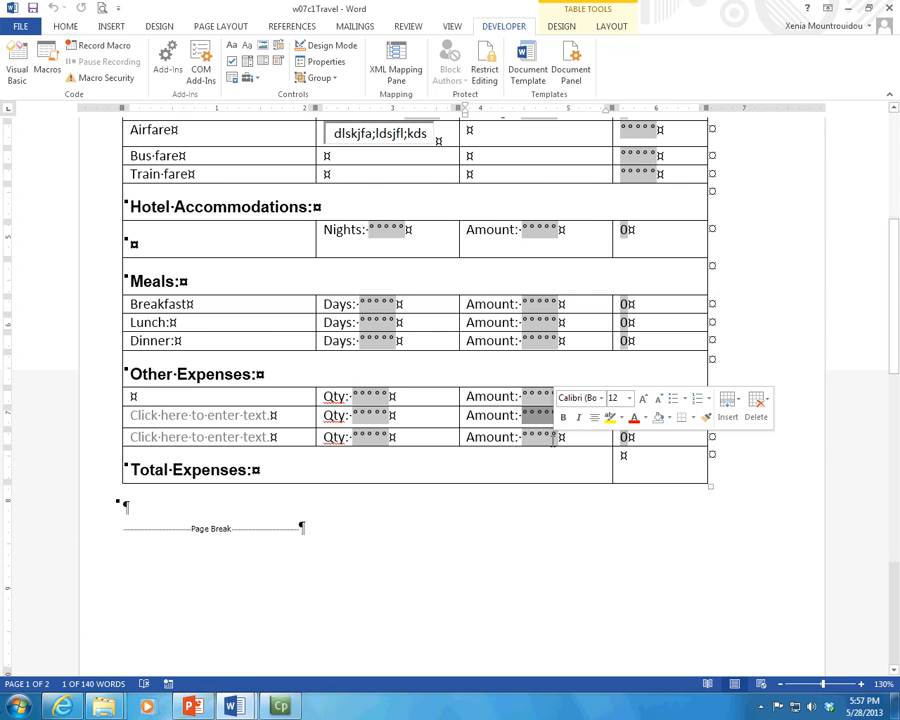
- Select the date picker content control after "Departure Date:"
{"action": "scroll", "coordinate": [543, 447], "scroll_direction": "up", "scroll_amount": 5}
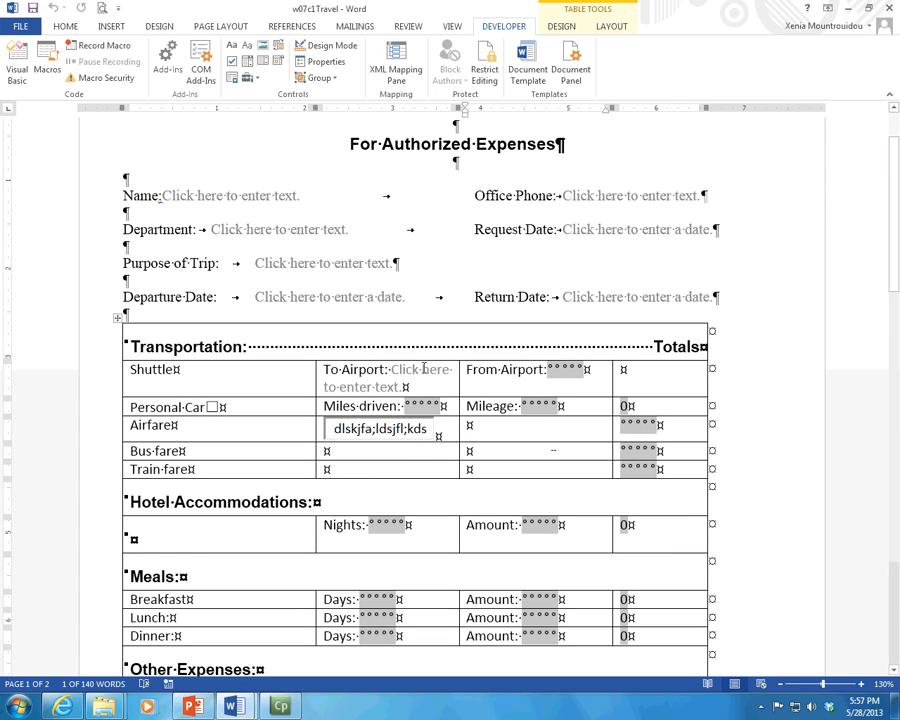
{"action": "left_click", "coordinate": [338, 299]}
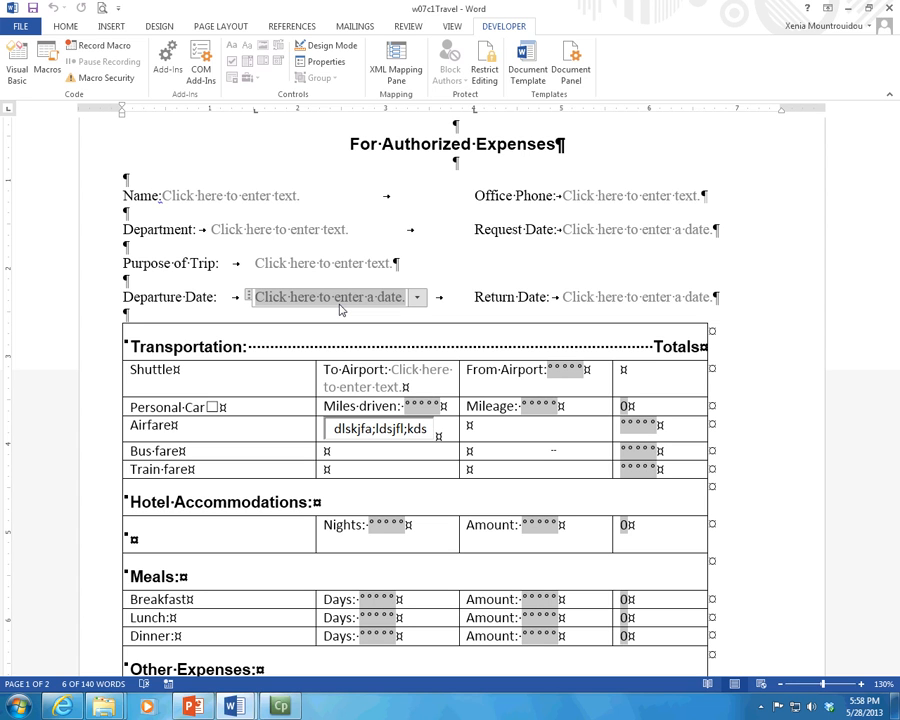
- Replace the sample text in the Airfare row's text box with "southweast"
{"action": "left_click", "coordinate": [427, 432]}
{"action": "left_click_drag", "start_coordinate": [428, 428], "coordinate": [356, 429]}
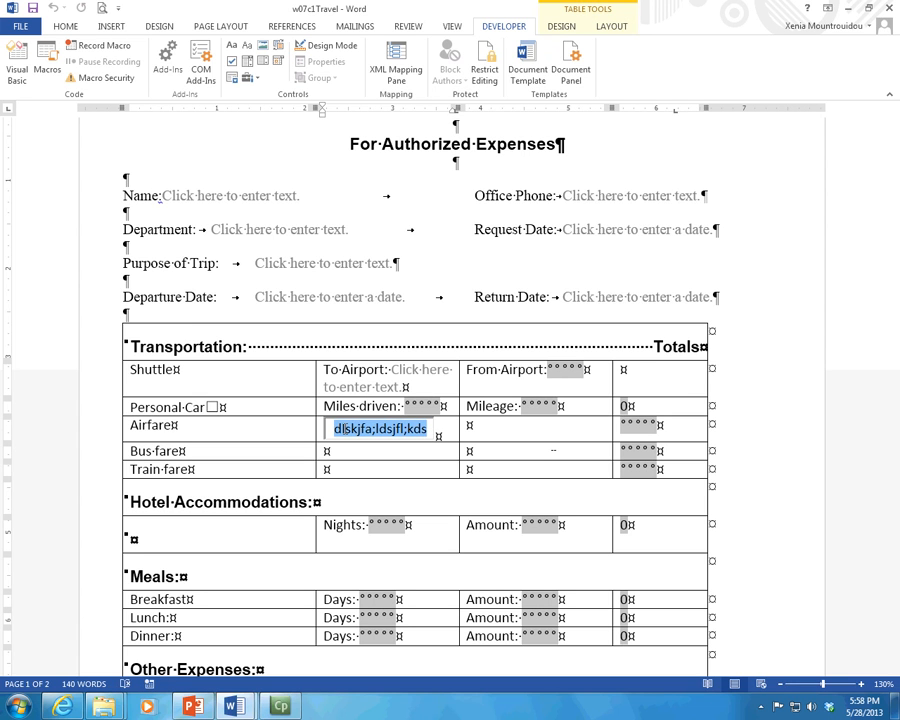
{"action": "type", "text": "south"}
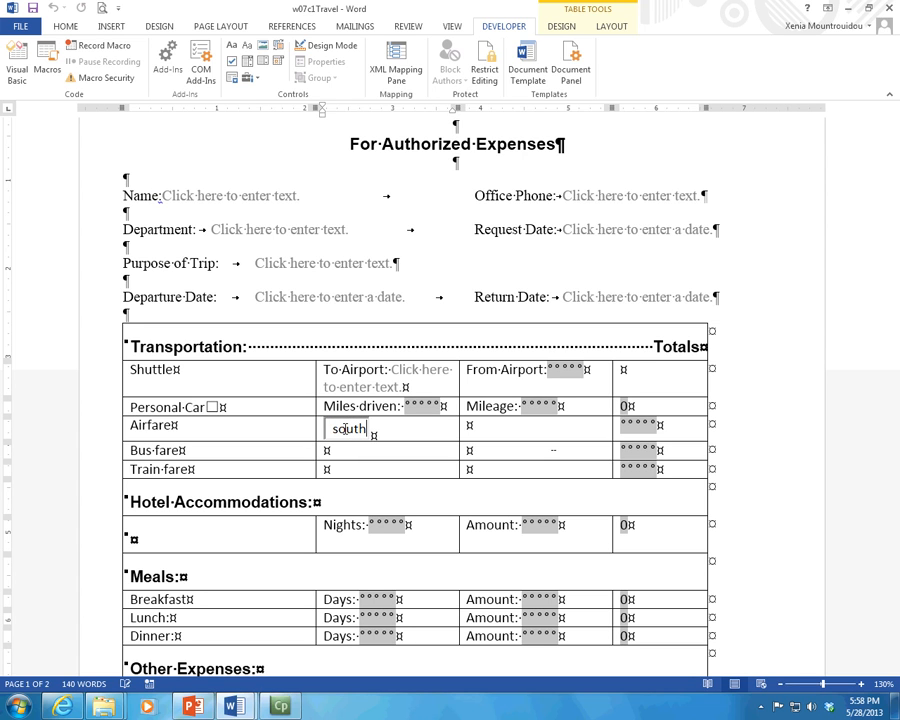
{"action": "type", "text": "weas"}
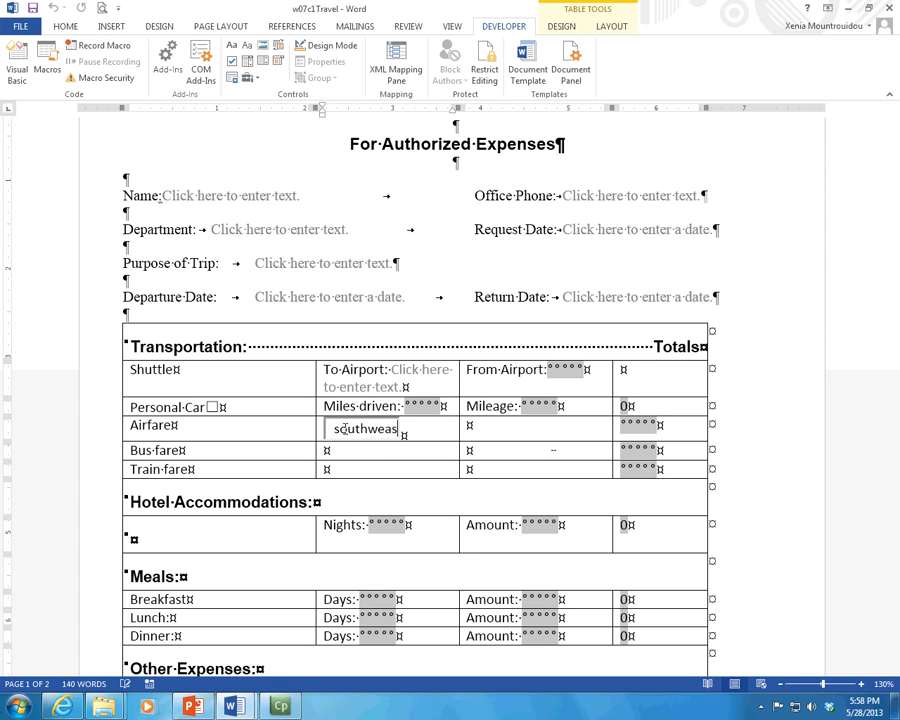
{"action": "type", "text": "t"}
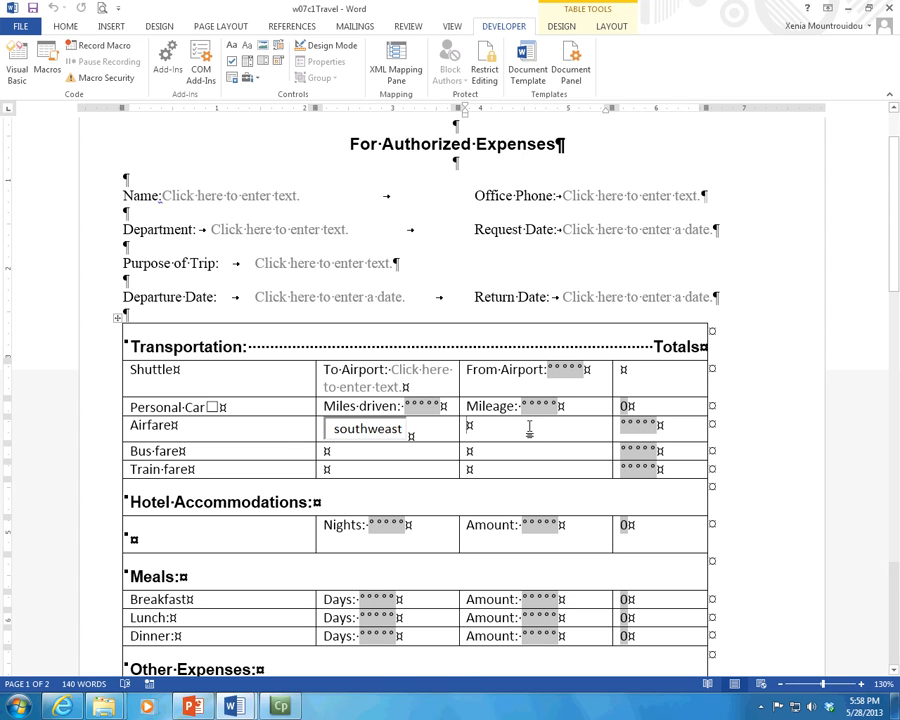
- Insert a combo box content control in the third cell of the Airfare row and check its choices
{"action": "left_click", "coordinate": [530, 428]}
{"action": "left_click", "coordinate": [256, 63]}
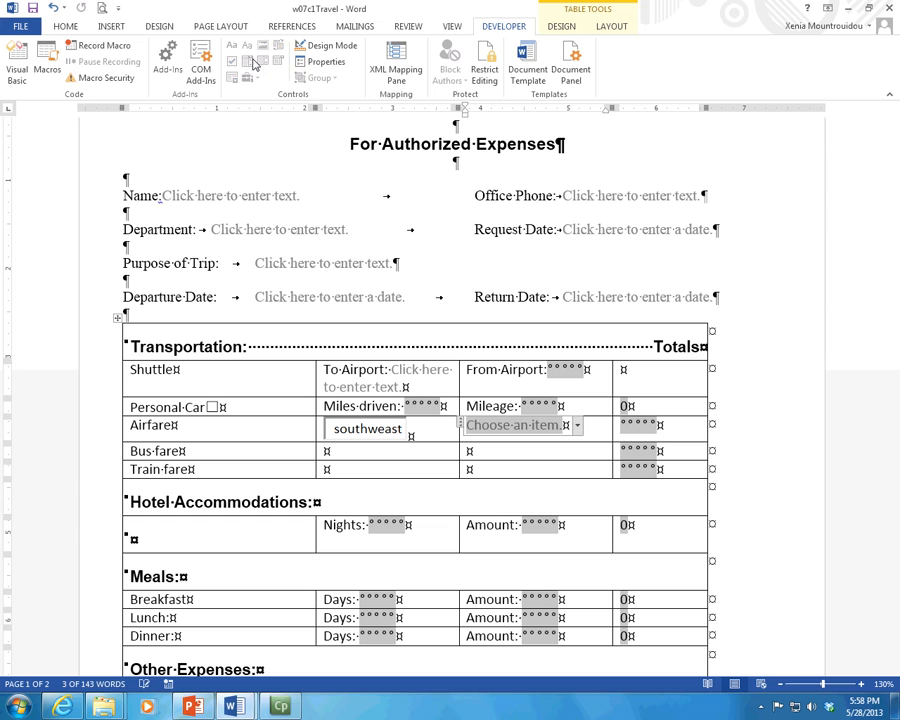
{"action": "left_click", "coordinate": [578, 428]}
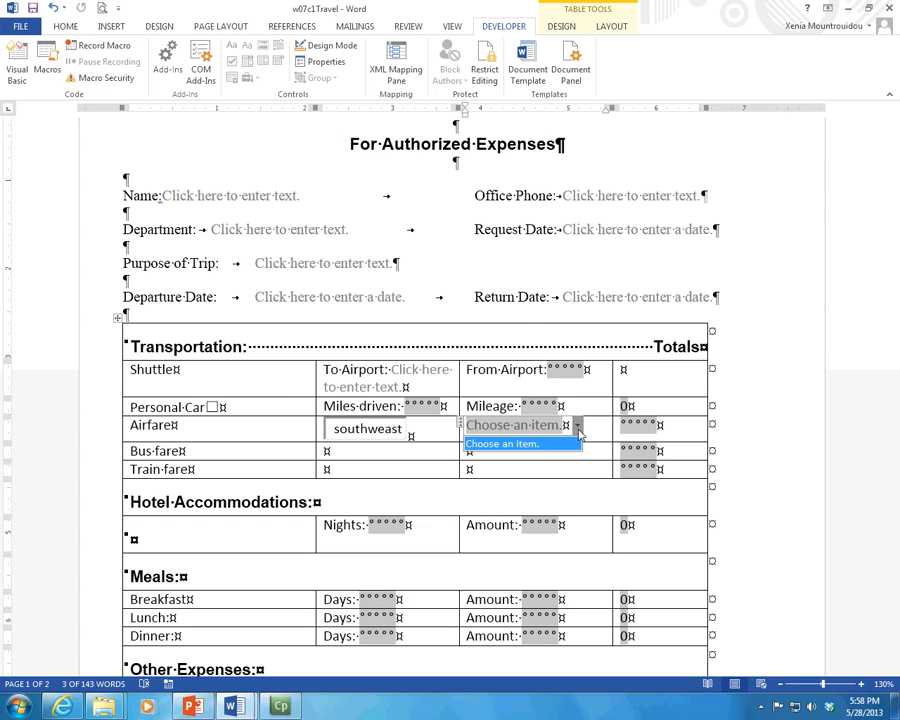
{"action": "left_click", "coordinate": [578, 428]}
- Add the choice "Southwest" to the Airfare list control's properties
{"action": "left_click", "coordinate": [312, 68]}
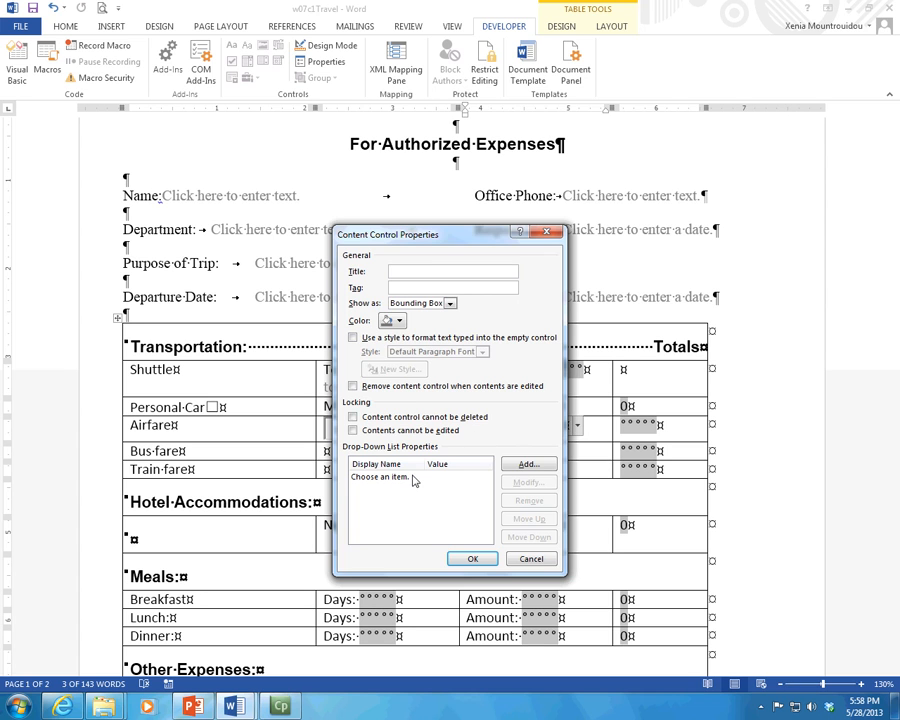
{"action": "left_click", "coordinate": [530, 464]}
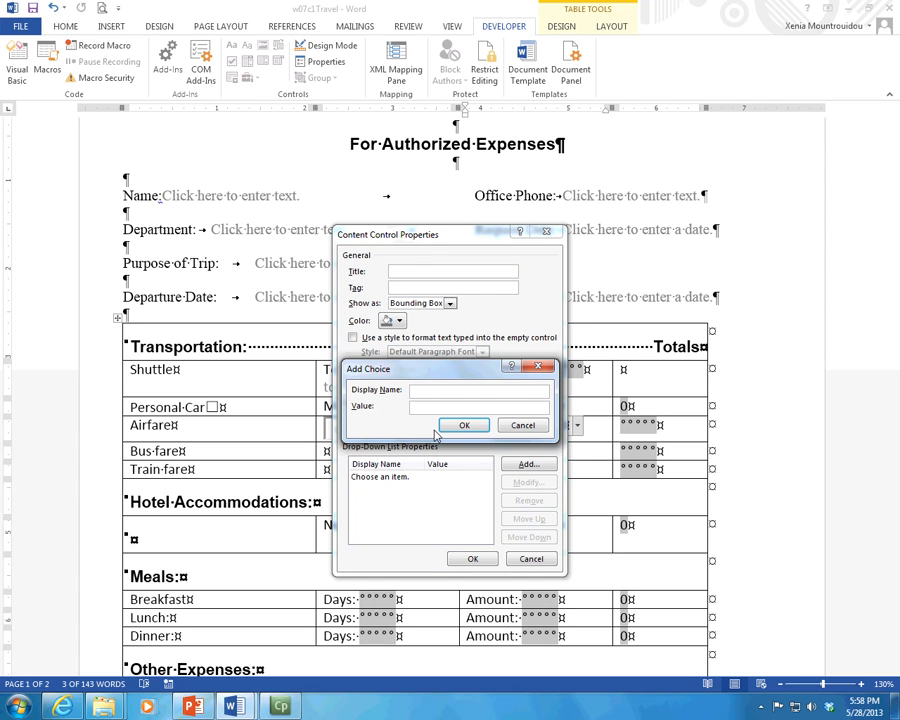
{"action": "type", "text": "Sout"}
{"action": "type", "text": "r"}
{"action": "key", "text": "BackSpace"}
{"action": "type", "text": "ehwer"}
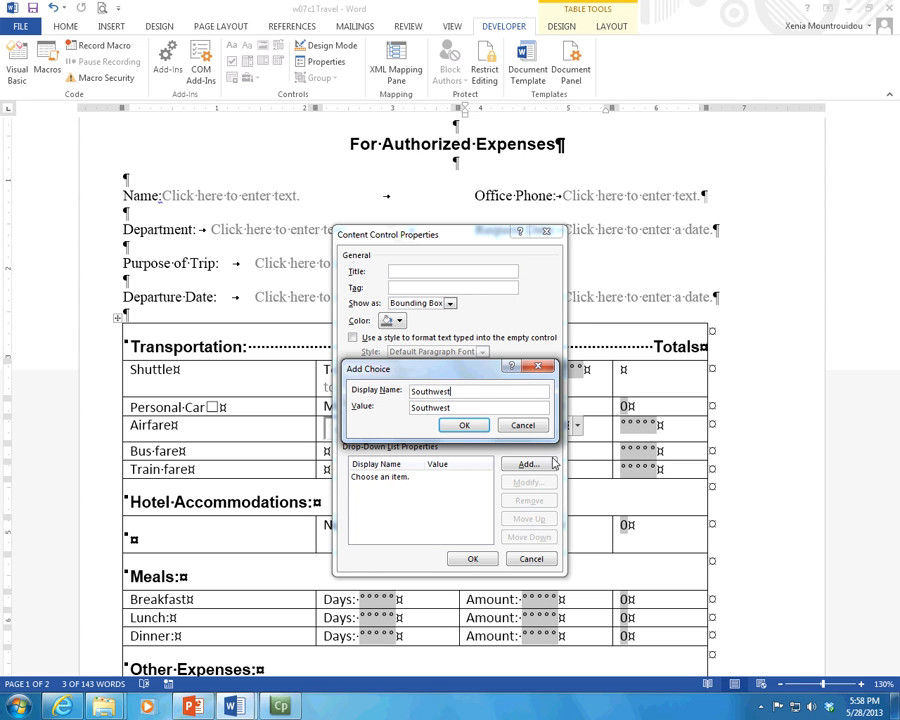
{"action": "left_click", "coordinate": [464, 425]}
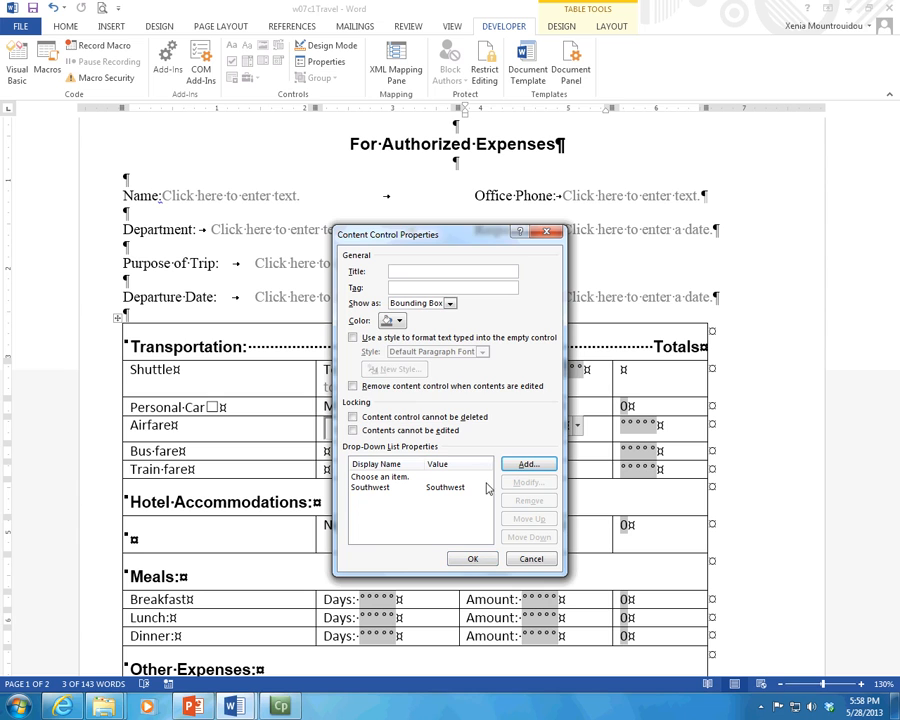
- Add the choices "Delta" and "Us Airways" to the Airfare list control, and select Southwest from its list
{"action": "left_click", "coordinate": [519, 466]}
{"action": "type", "text": "Delta"}
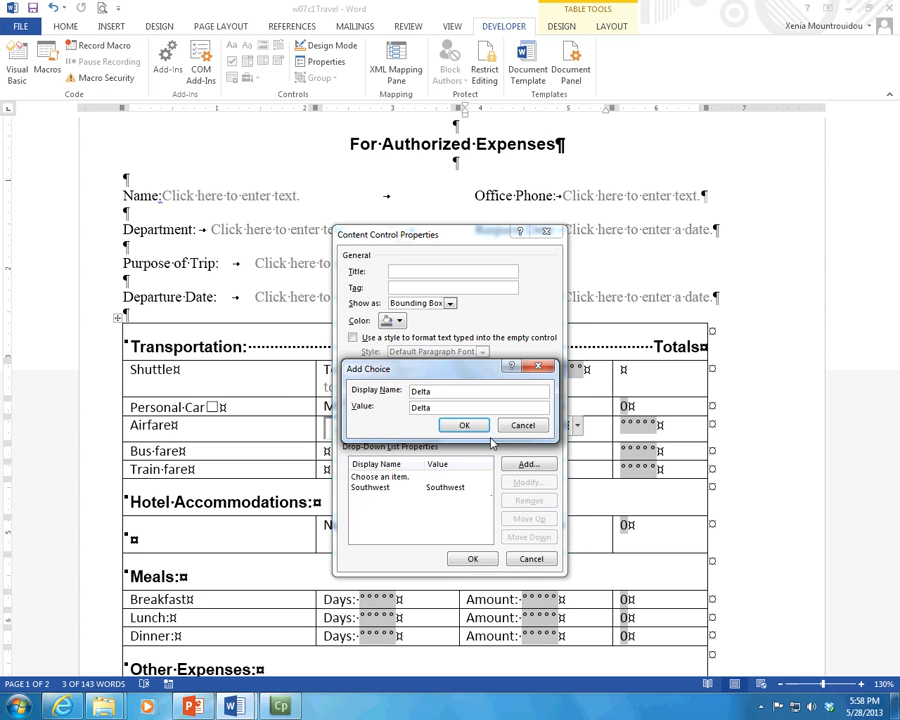
{"action": "left_click", "coordinate": [464, 425]}
{"action": "left_click", "coordinate": [523, 466]}
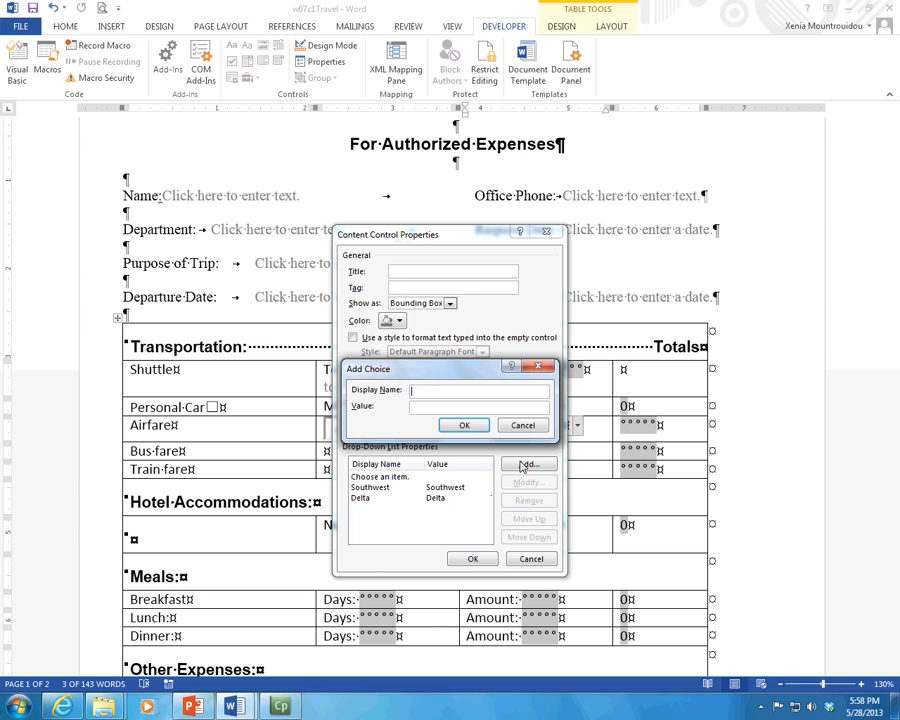
{"action": "type", "text": "Us Airways"}
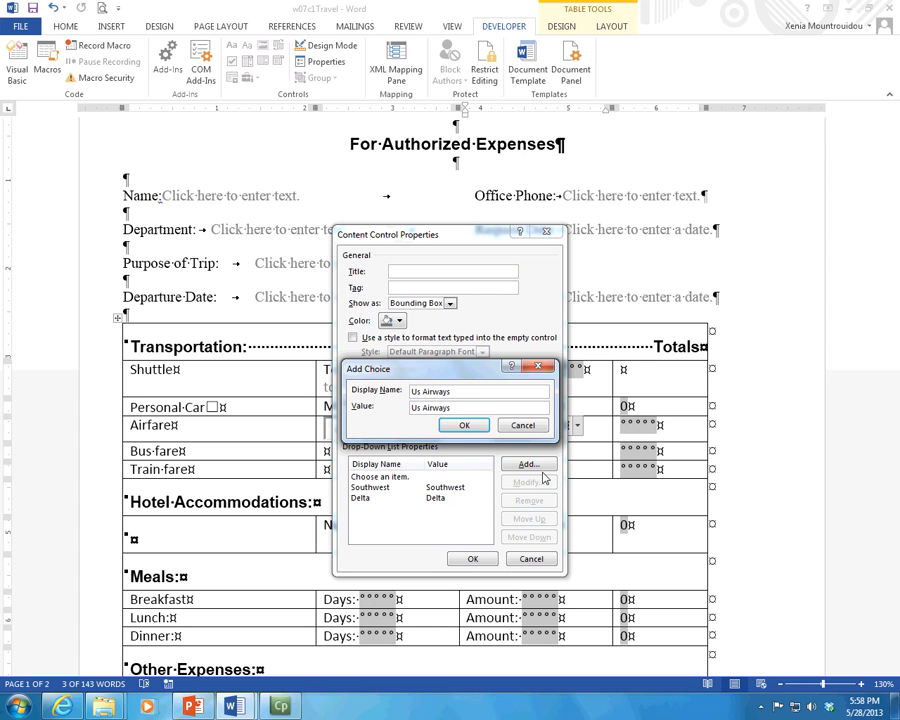
{"action": "left_click", "coordinate": [466, 427]}
{"action": "left_click", "coordinate": [476, 558]}
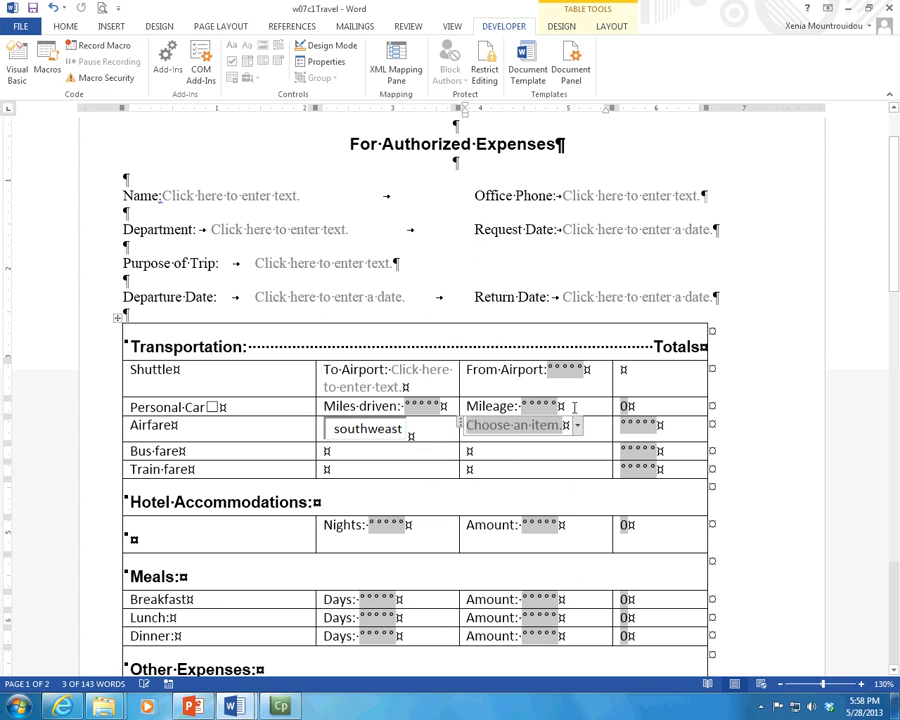
{"action": "left_click", "coordinate": [577, 425]}
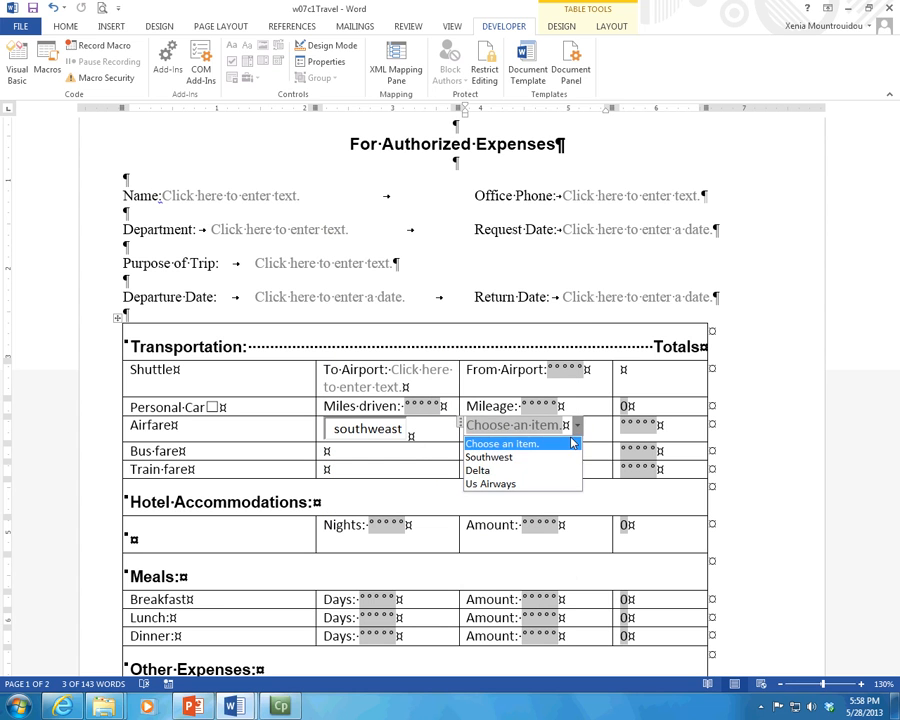
{"action": "left_click", "coordinate": [512, 458]}
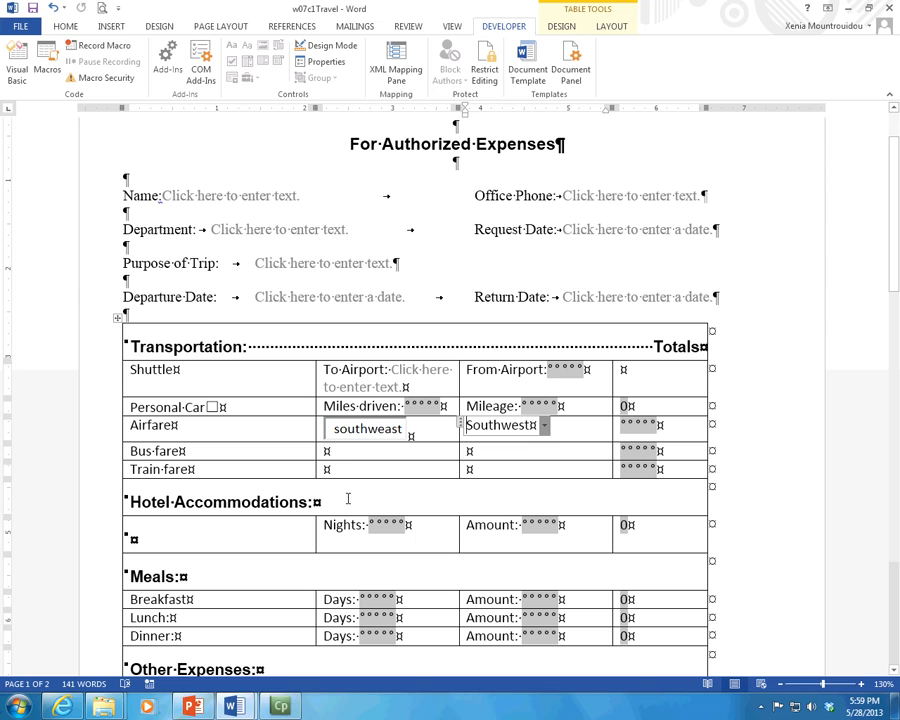
- Place a copy of the "Enter Text" content control in the second cell of the Bus fare row
{"action": "left_click", "coordinate": [352, 452]}
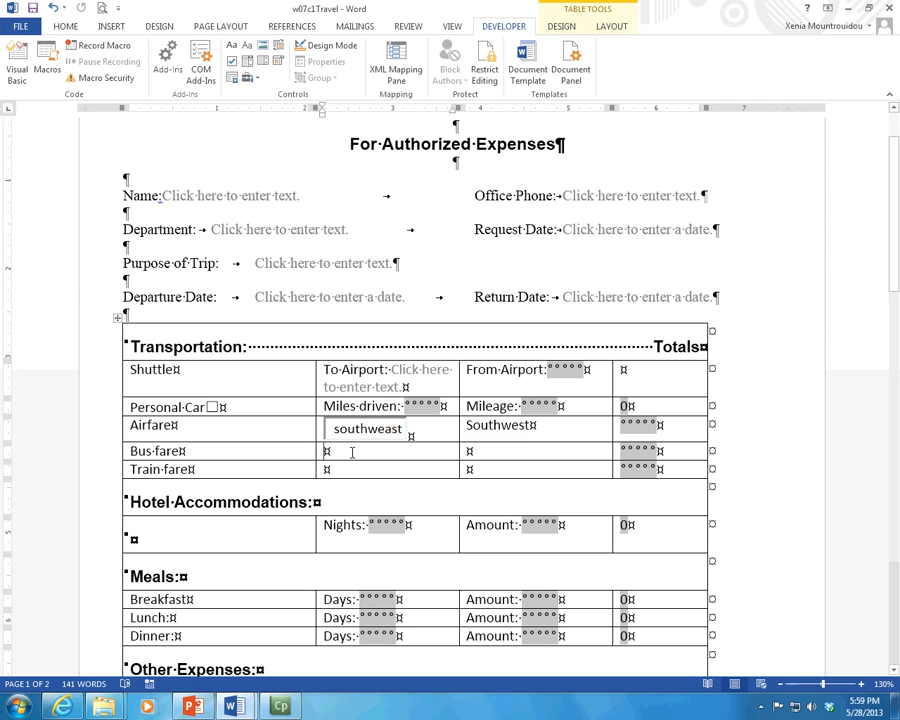
{"action": "type", "text": "Click here to enter text."}
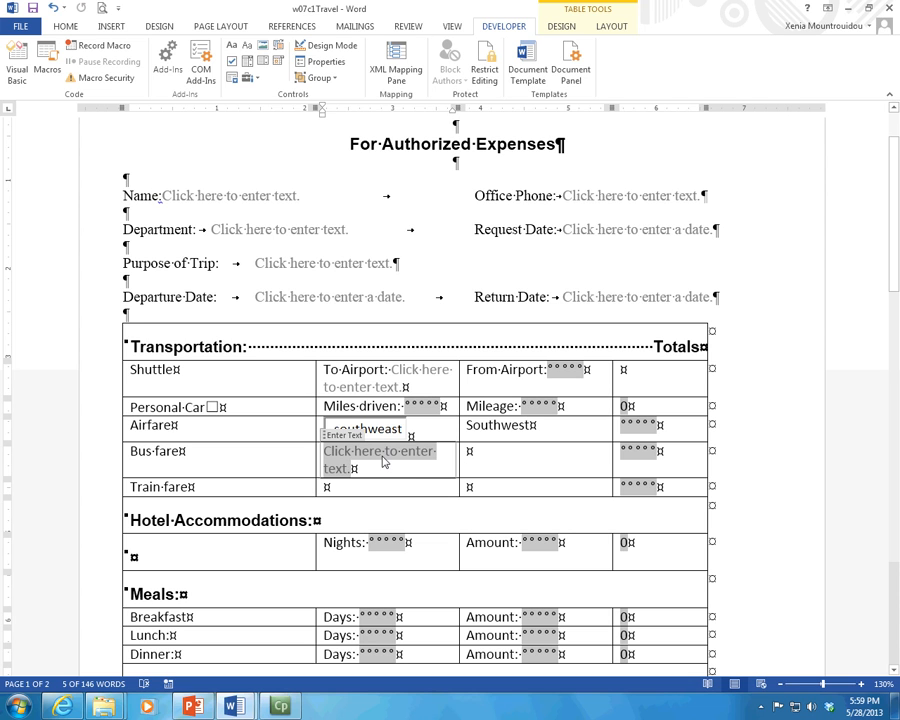
{"action": "left_click", "coordinate": [503, 466]}
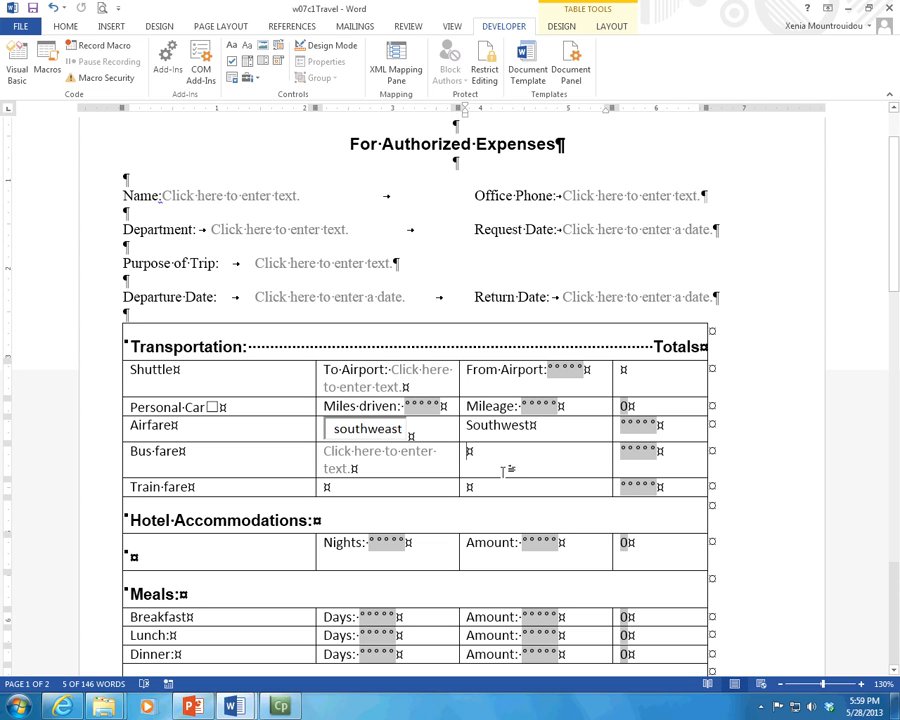
- Fill the Bus fare row's text content control with "Grey bus"
{"action": "left_click", "coordinate": [375, 459]}
{"action": "type", "text": "cxv"}
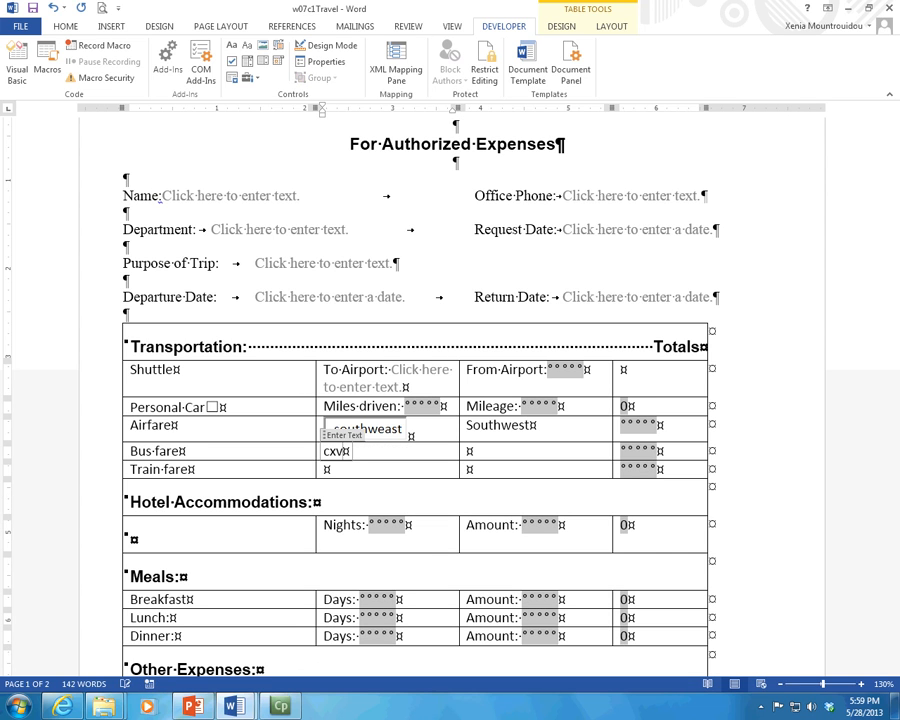
{"action": "key", "text": "BackSpace"}
{"action": "key", "text": "BackSpace"}
{"action": "key", "text": "BackSpace"}
{"action": "type", "text": "Grey bus"}
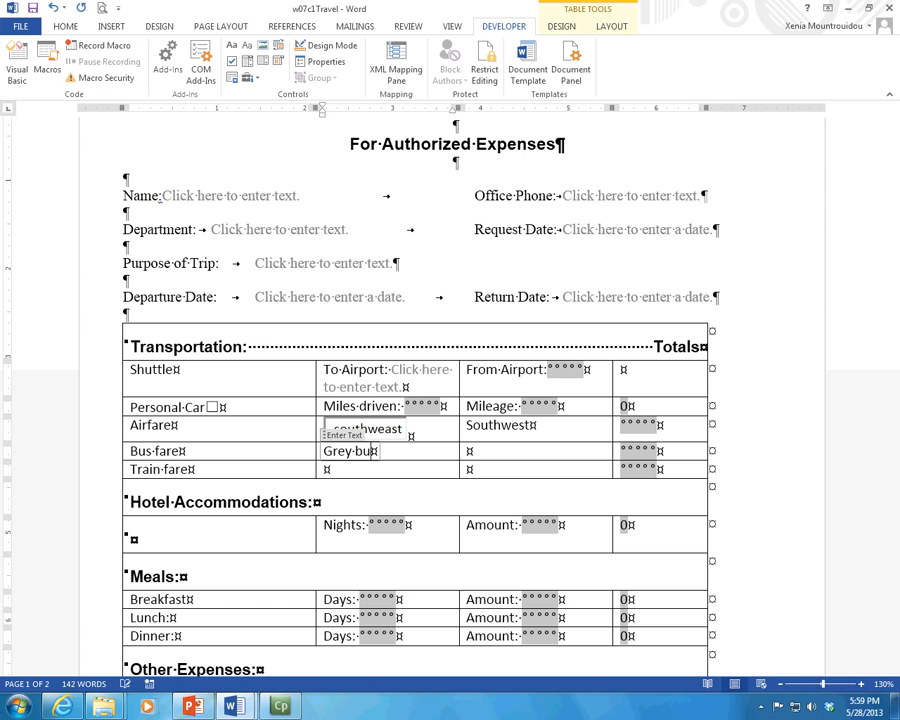
{"action": "left_click", "coordinate": [532, 458]}
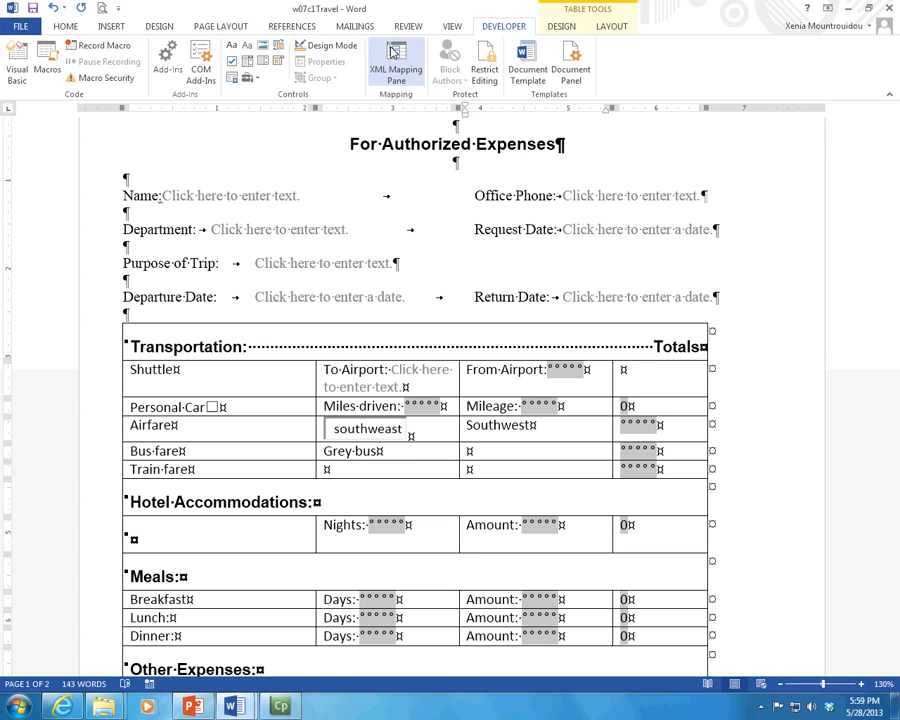
- Set the document's editing restrictions to allow only filling in forms
{"action": "left_click", "coordinate": [483, 70]}
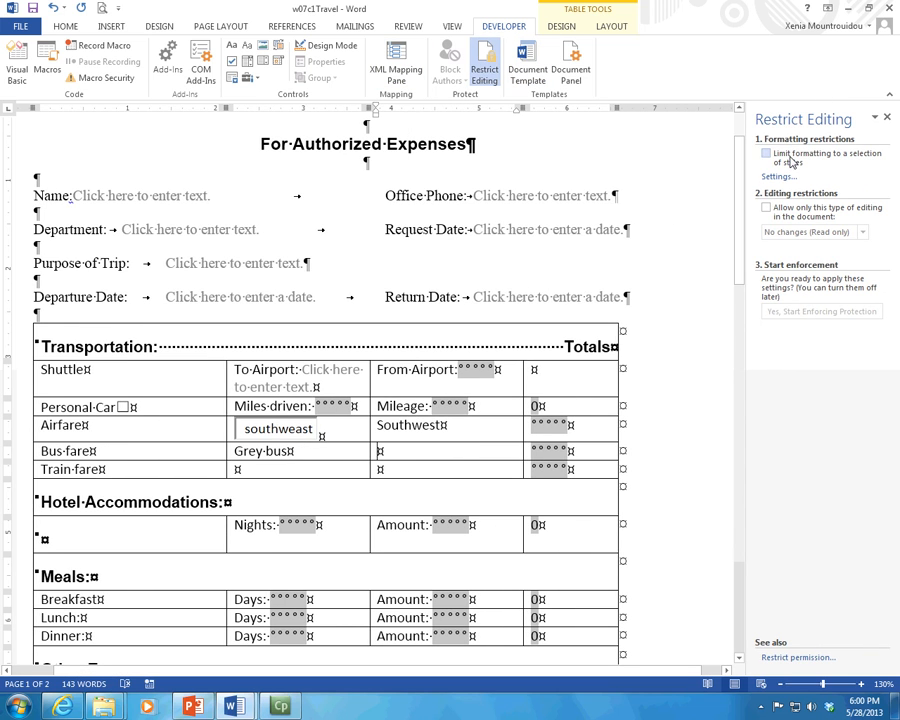
{"action": "left_click", "coordinate": [784, 219]}
{"action": "left_click", "coordinate": [815, 234]}
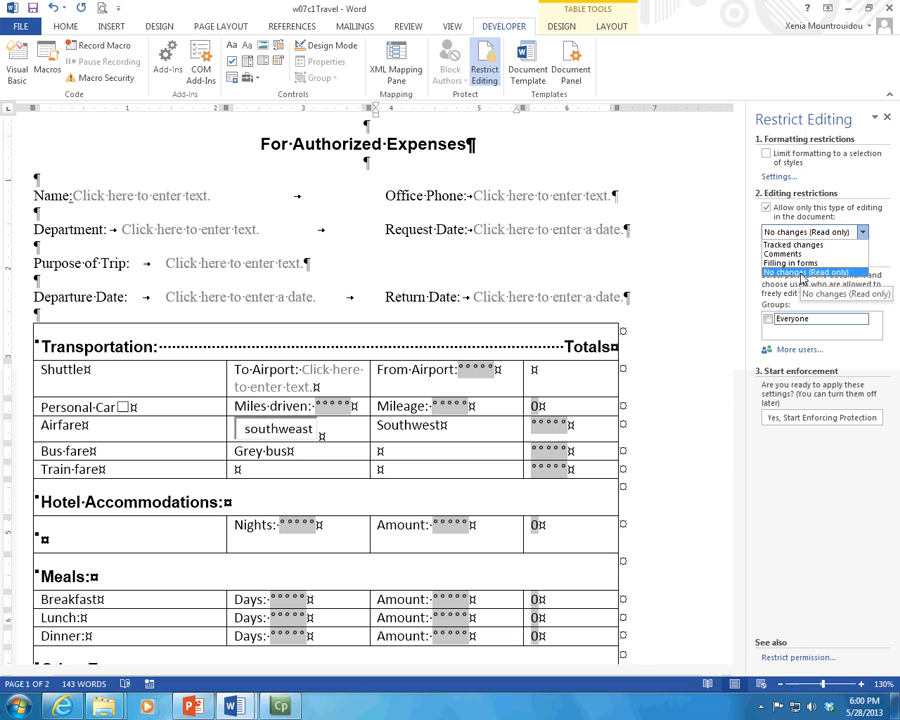
{"action": "left_click", "coordinate": [801, 272]}
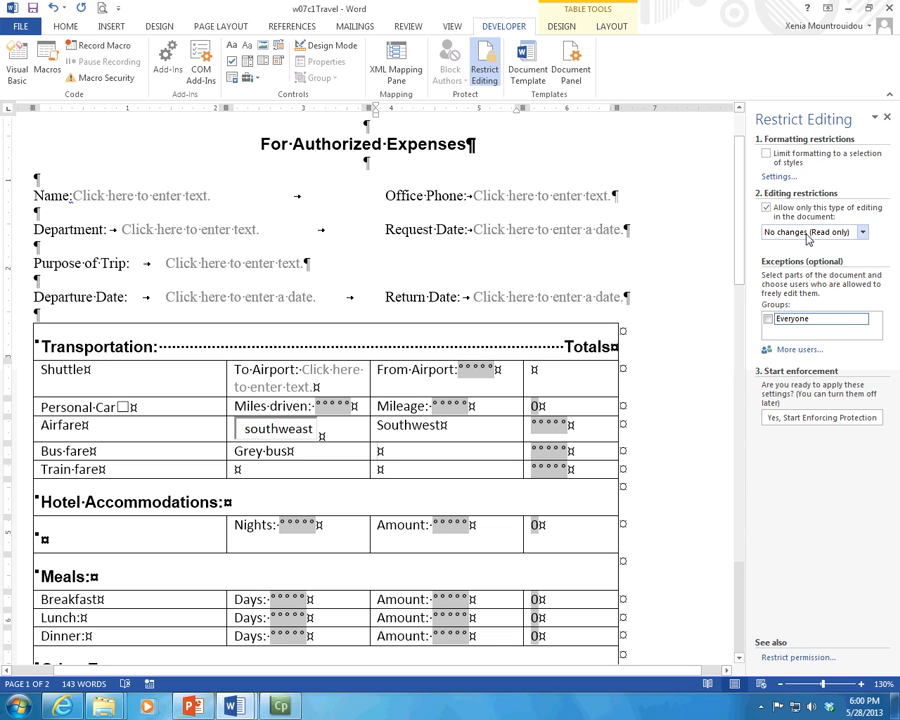
{"action": "left_click", "coordinate": [810, 232]}
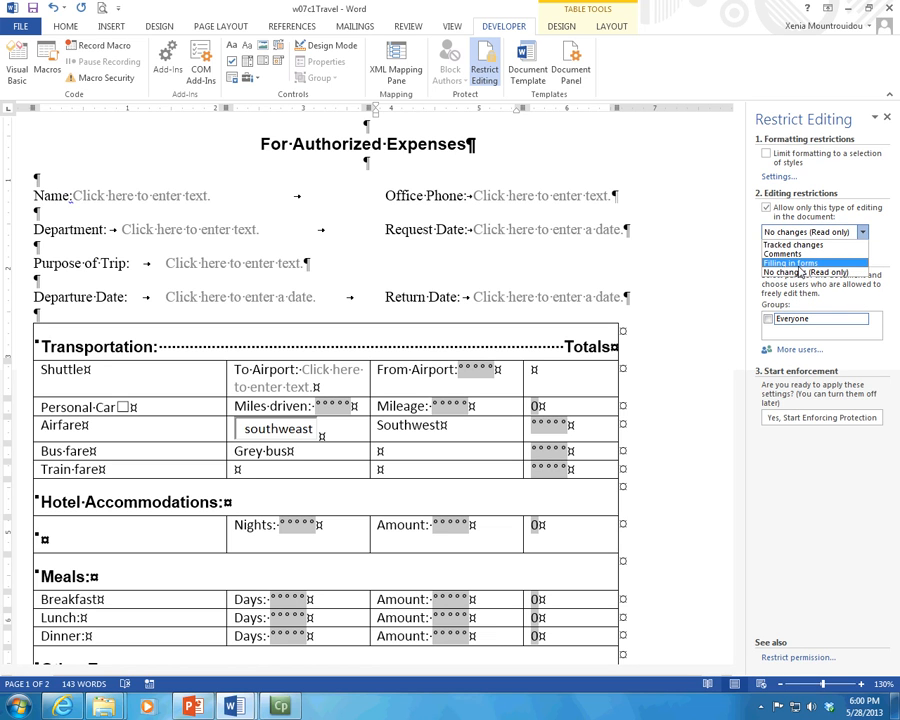
{"action": "left_click", "coordinate": [796, 265]}
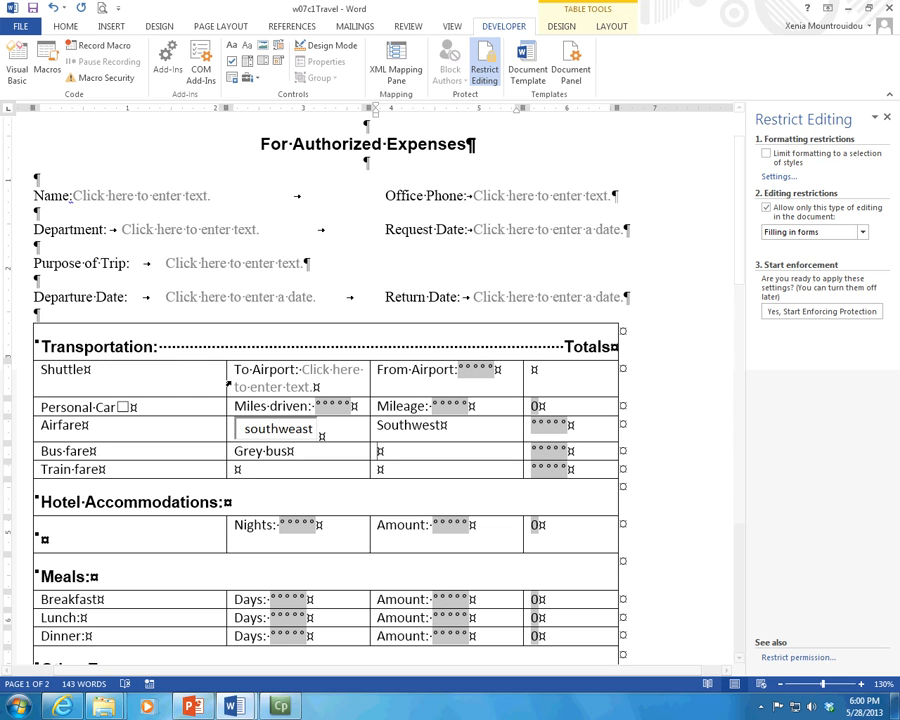
- Insert a signature line with the default setup in the empty paragraph below the expenses table, and select it
{"action": "scroll", "coordinate": [323, 460], "scroll_direction": "down", "scroll_amount": 8}
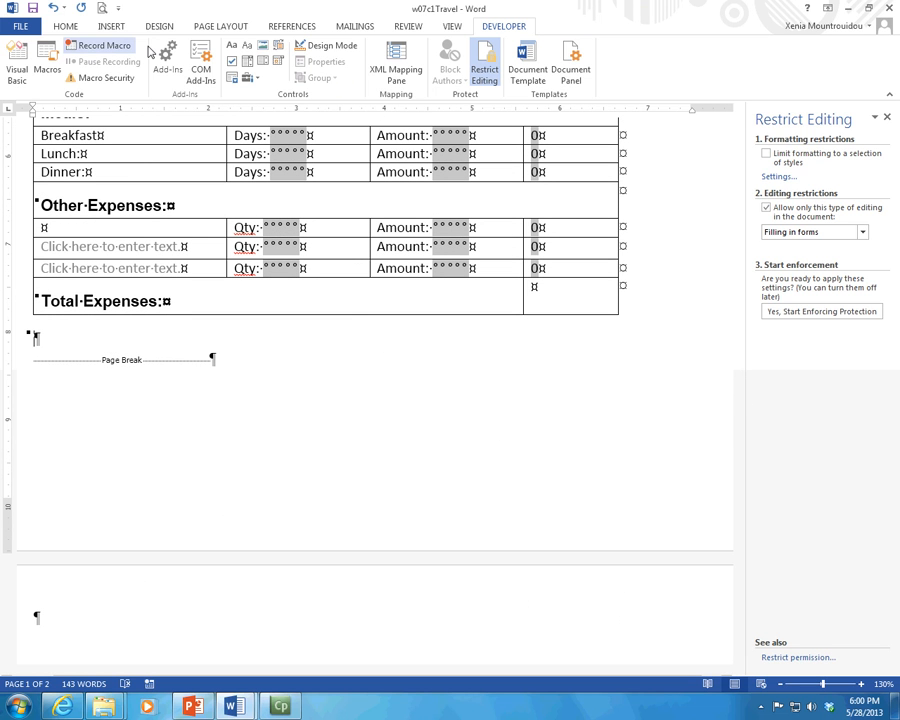
{"action": "left_click", "coordinate": [123, 30]}
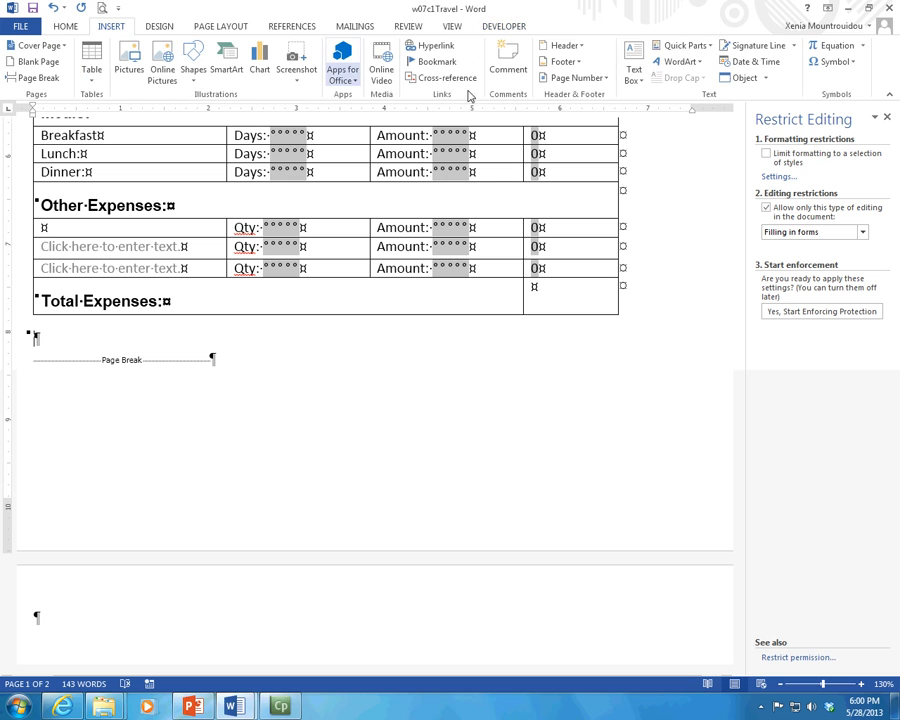
{"action": "left_click", "coordinate": [745, 48]}
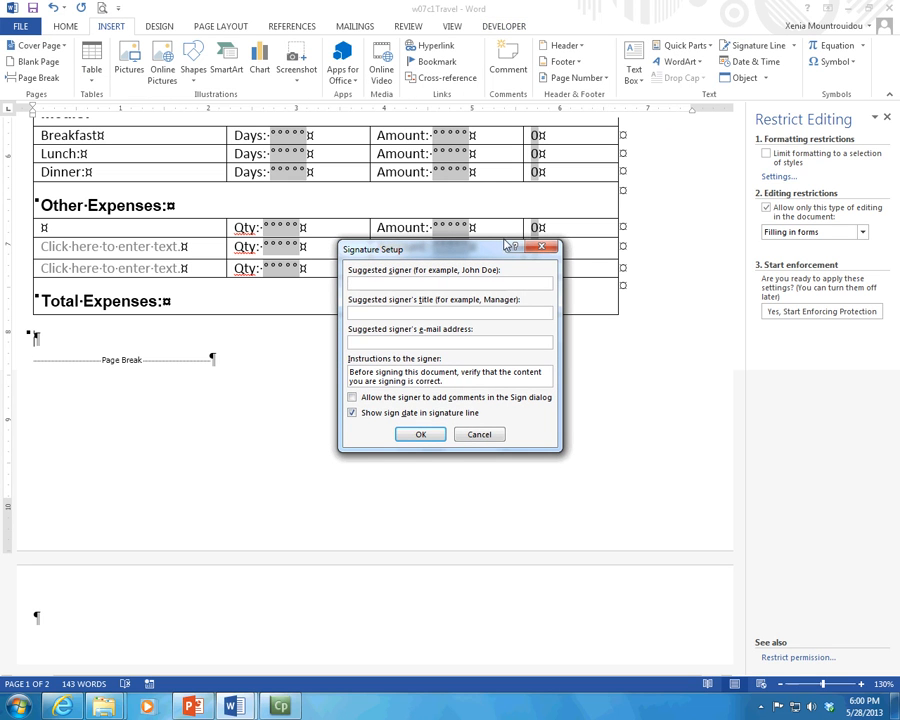
{"action": "left_click", "coordinate": [419, 434]}
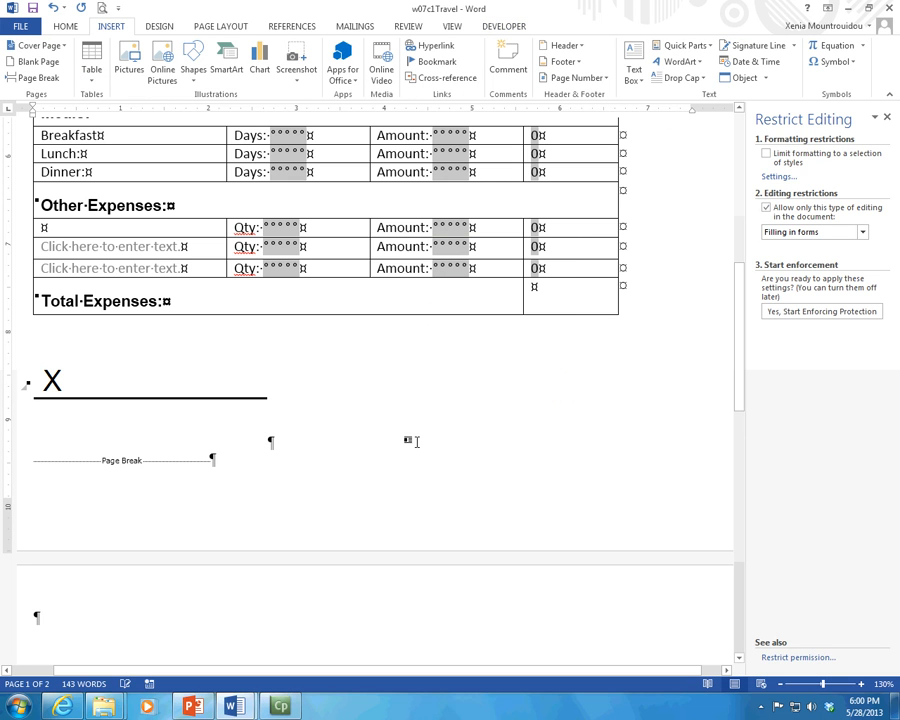
{"action": "left_click", "coordinate": [70, 388]}
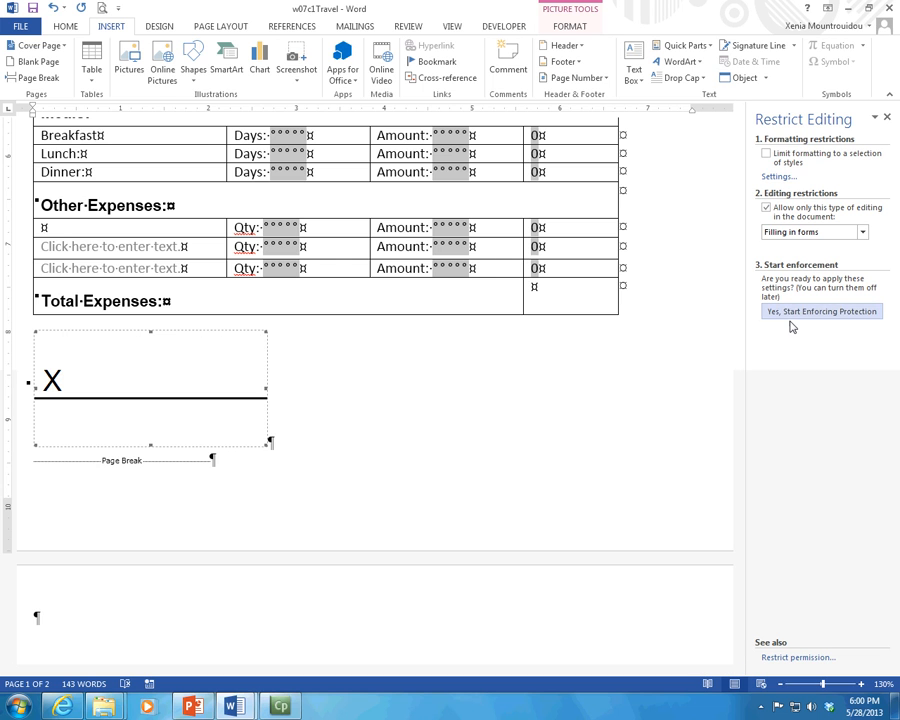
- Start enforcing the form-filling protection without setting a password
{"action": "scroll", "coordinate": [688, 239], "scroll_direction": "up", "scroll_amount": 8}
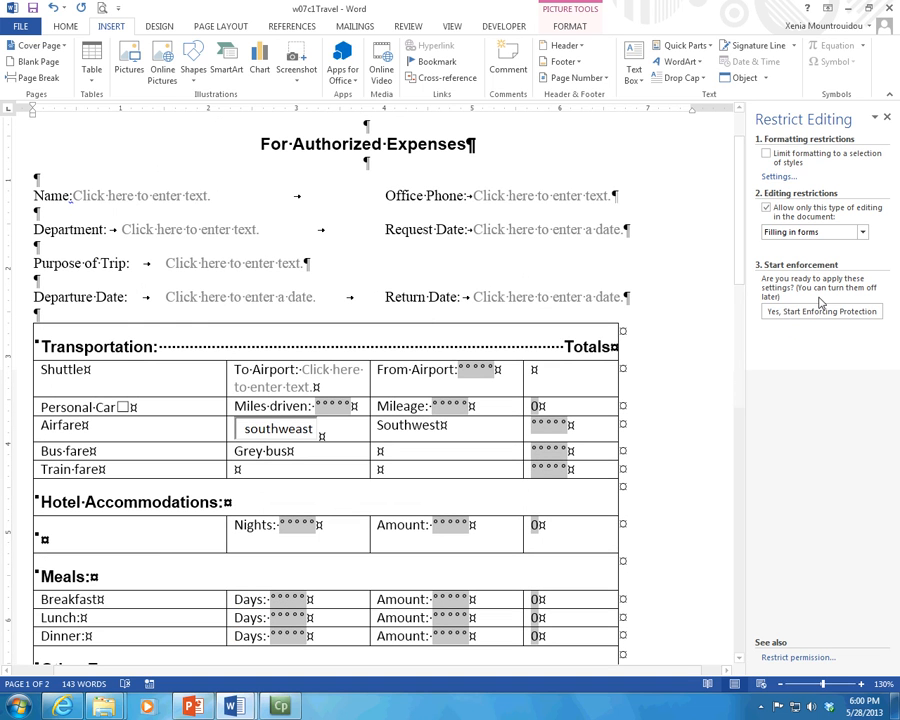
{"action": "left_click", "coordinate": [822, 310]}
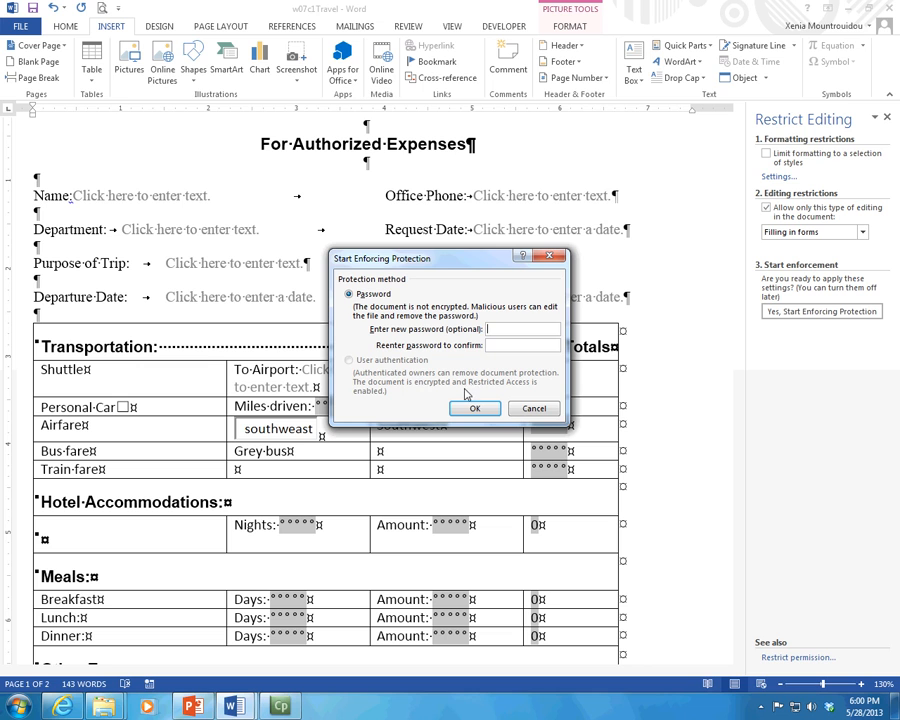
{"action": "left_click", "coordinate": [478, 409]}
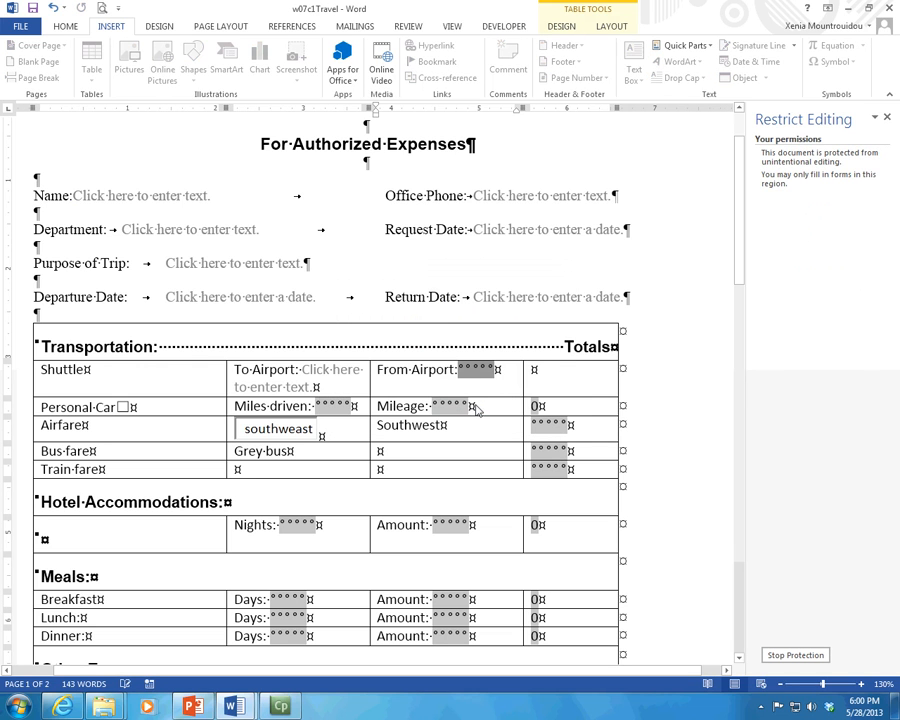
- Test the protected form's fields in the Personal Car row, clear the Mileage field, and move to the Airfare row's airline control
{"action": "left_click", "coordinate": [333, 407]}
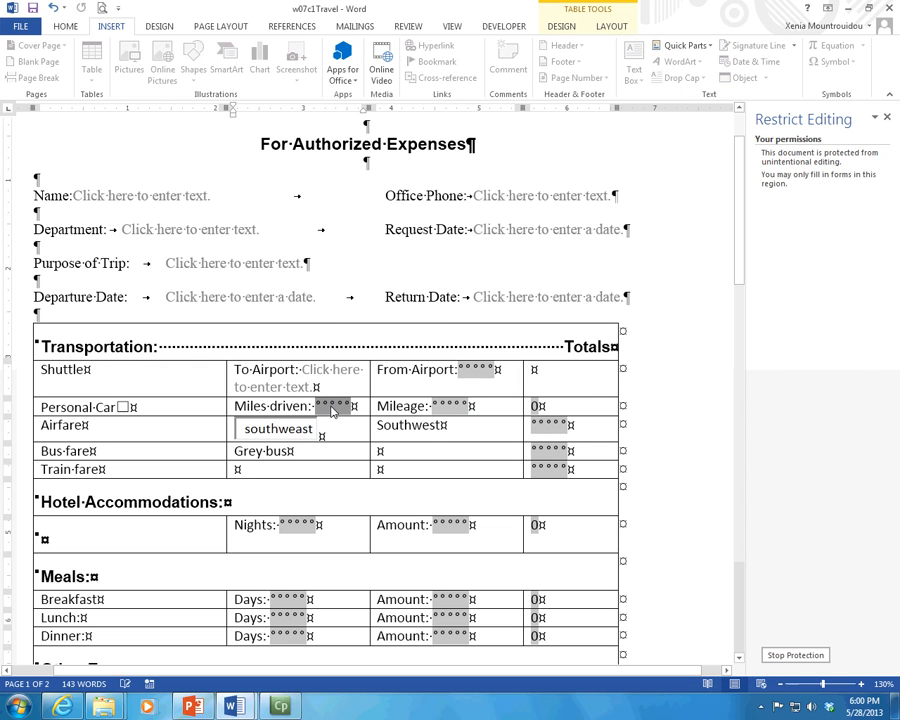
{"action": "left_click", "coordinate": [451, 407]}
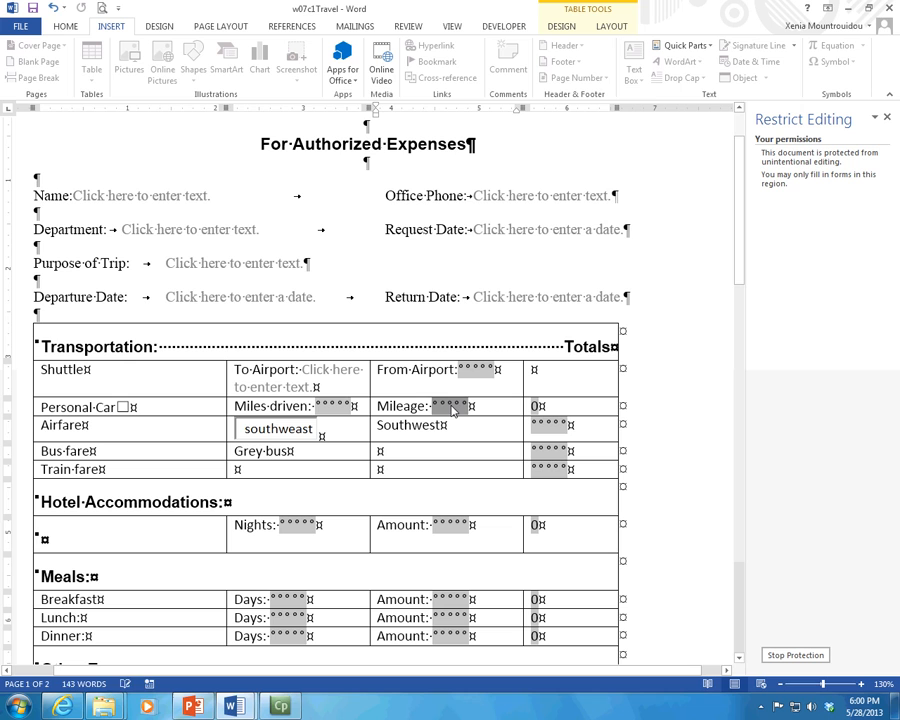
{"action": "key", "text": "Delete"}
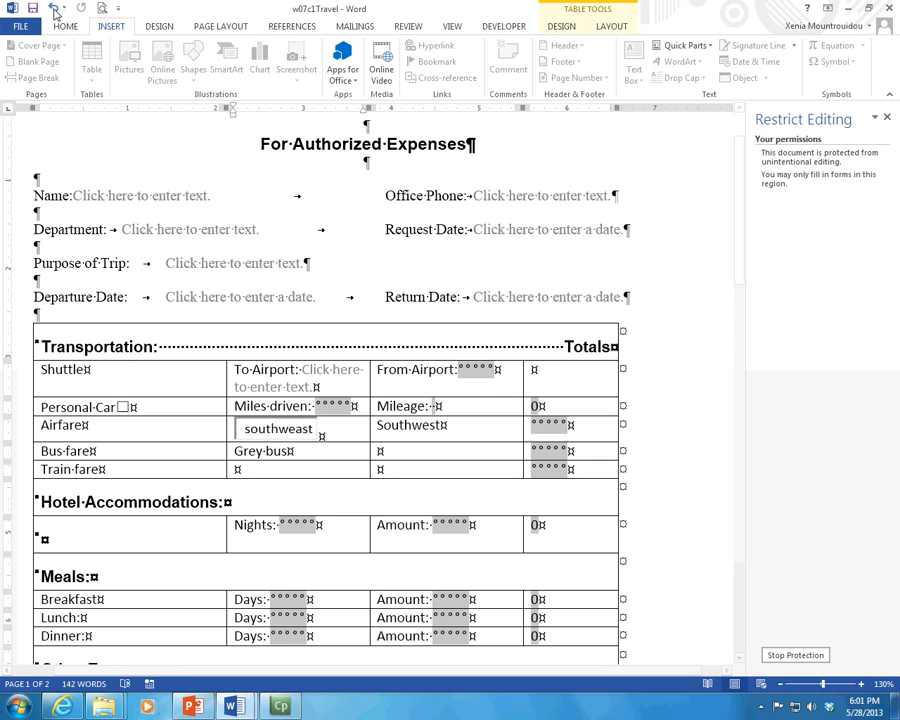
{"action": "left_click", "coordinate": [515, 432]}
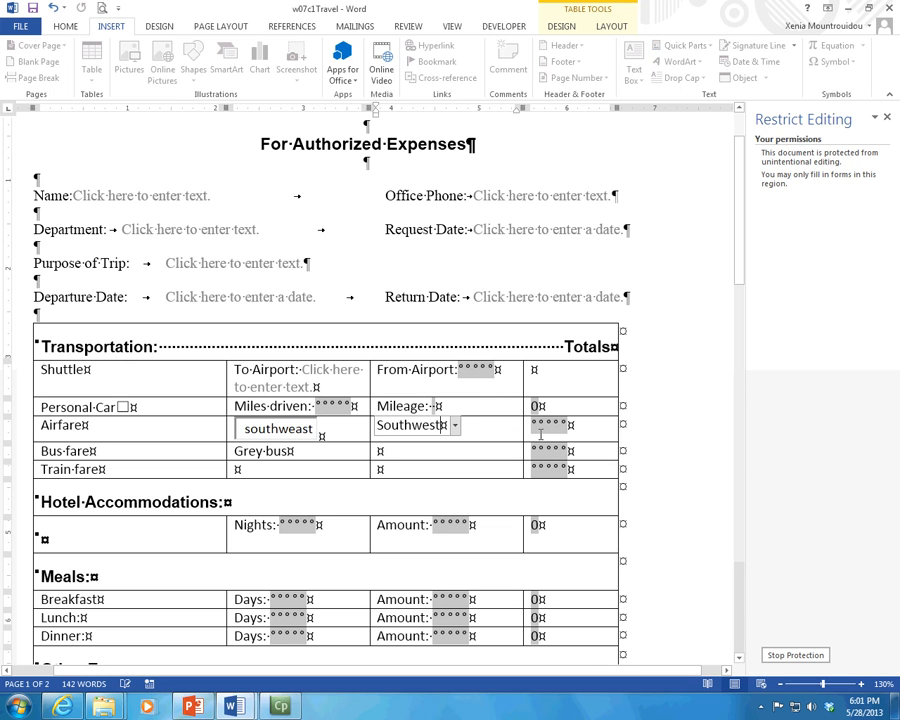
- Stop the document's form-filling protection and close the Restrict Editing pane
{"action": "left_click", "coordinate": [794, 655]}
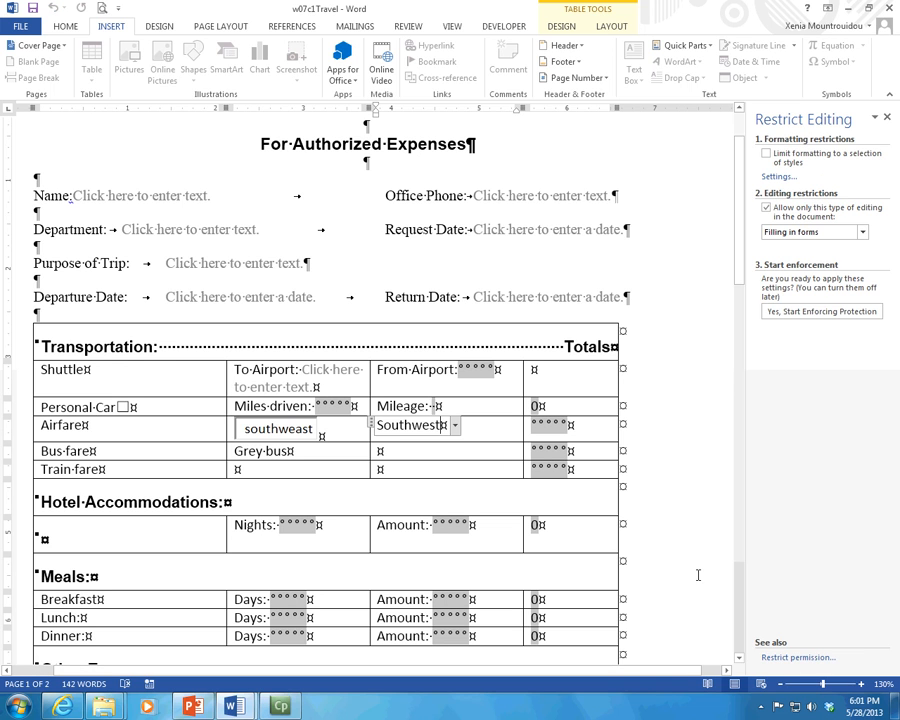
{"action": "left_click", "coordinate": [887, 118]}
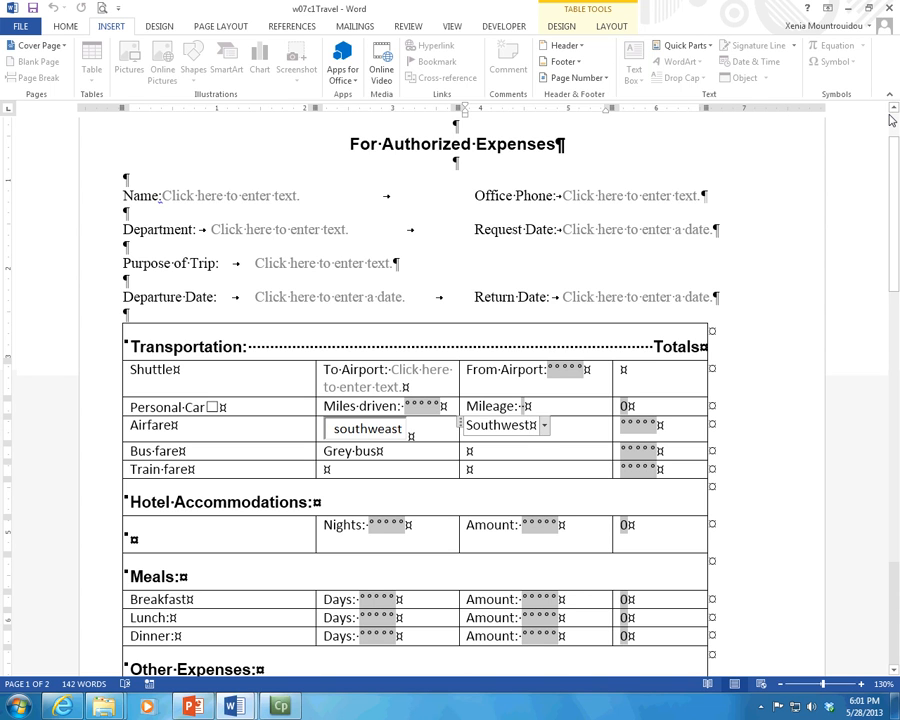
- Open the code of the TExtBox macro in the Visual Basic editor
{"action": "left_click", "coordinate": [508, 26]}
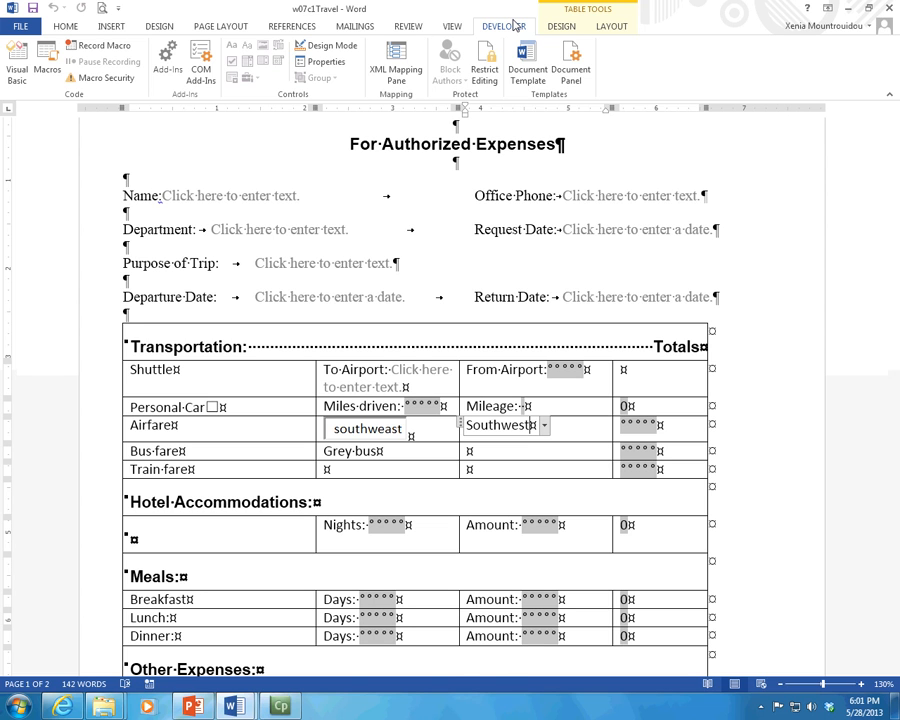
{"action": "left_click", "coordinate": [38, 45]}
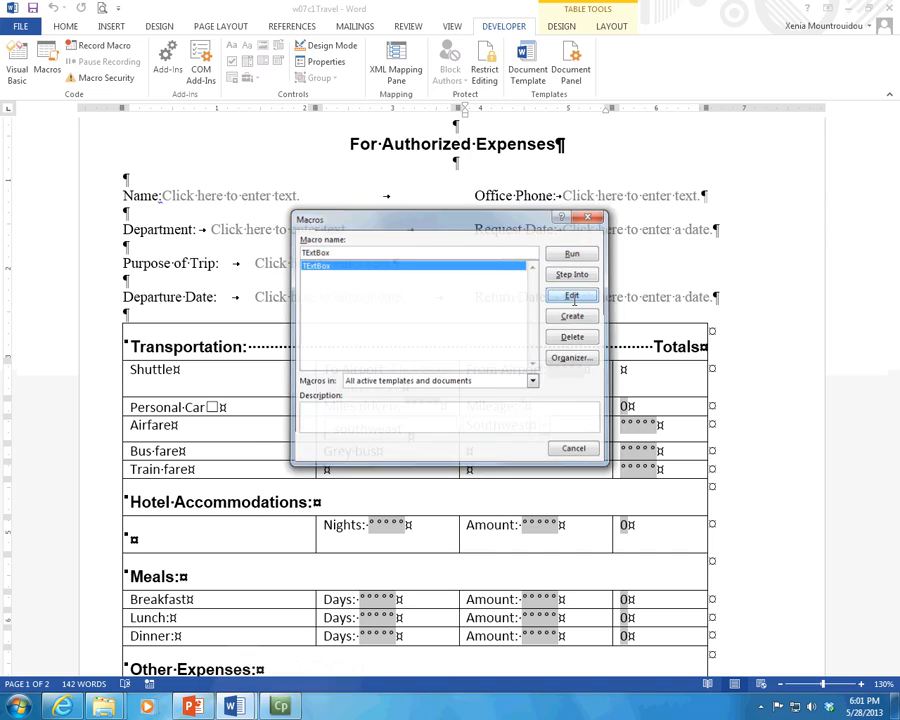
{"action": "left_click", "coordinate": [573, 295]}
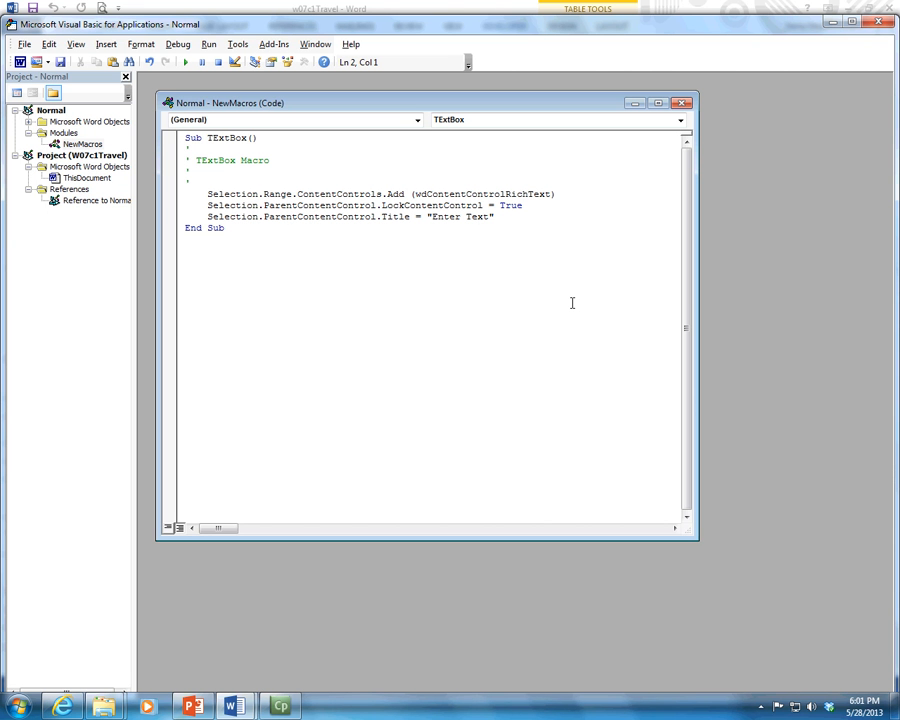